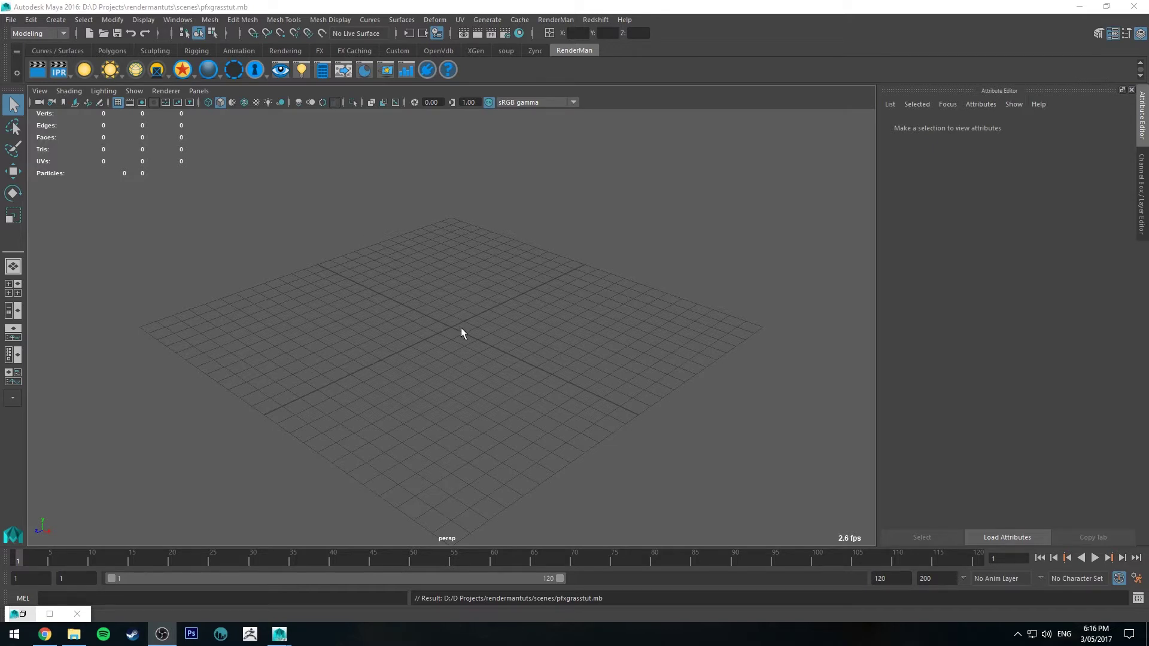
Create a polygon plane at the origin and scale it uniformly to about 24.2 so it covers the grid
{"action": "middle_click_drag", "start_coordinate": [462, 300], "coordinate": [451, 228], "text": "alt"}
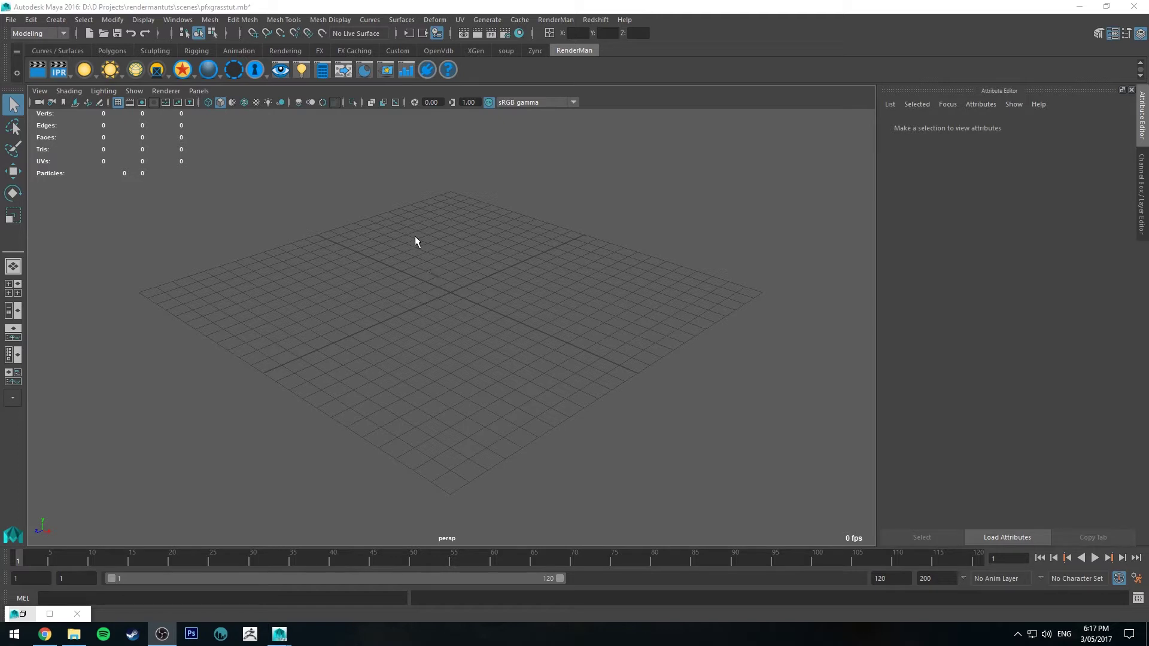
{"action": "left_click", "coordinate": [114, 50]}
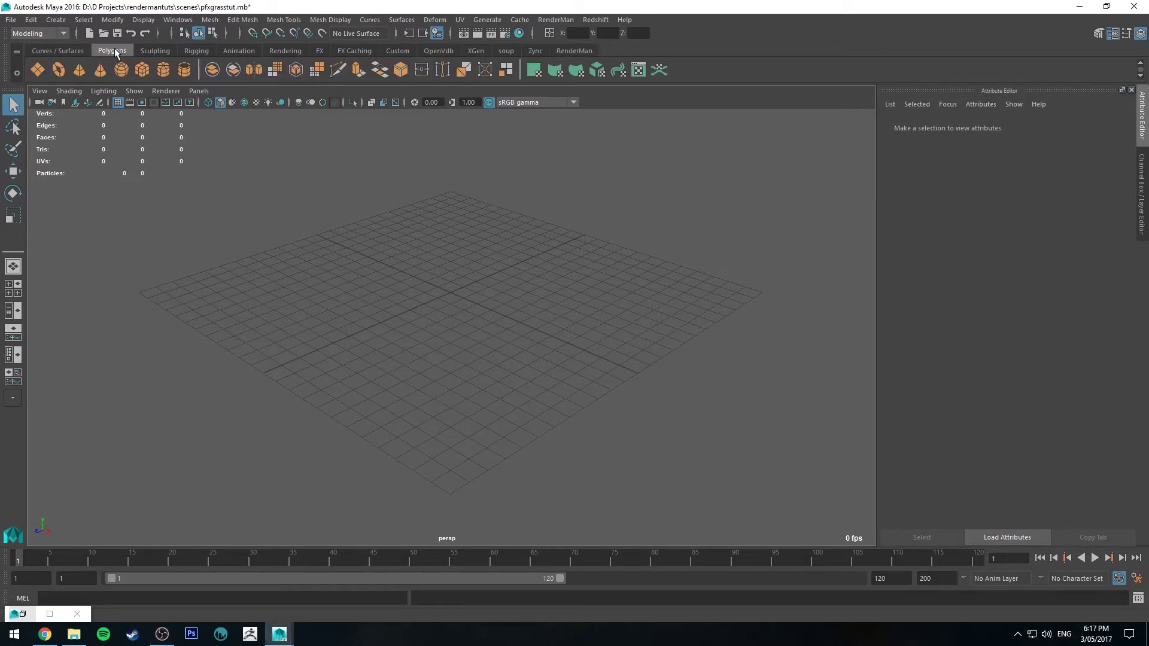
{"action": "left_click", "coordinate": [38, 70]}
{"action": "key", "text": "r"}
{"action": "left_click_drag", "start_coordinate": [451, 300], "coordinate": [755, 498]}
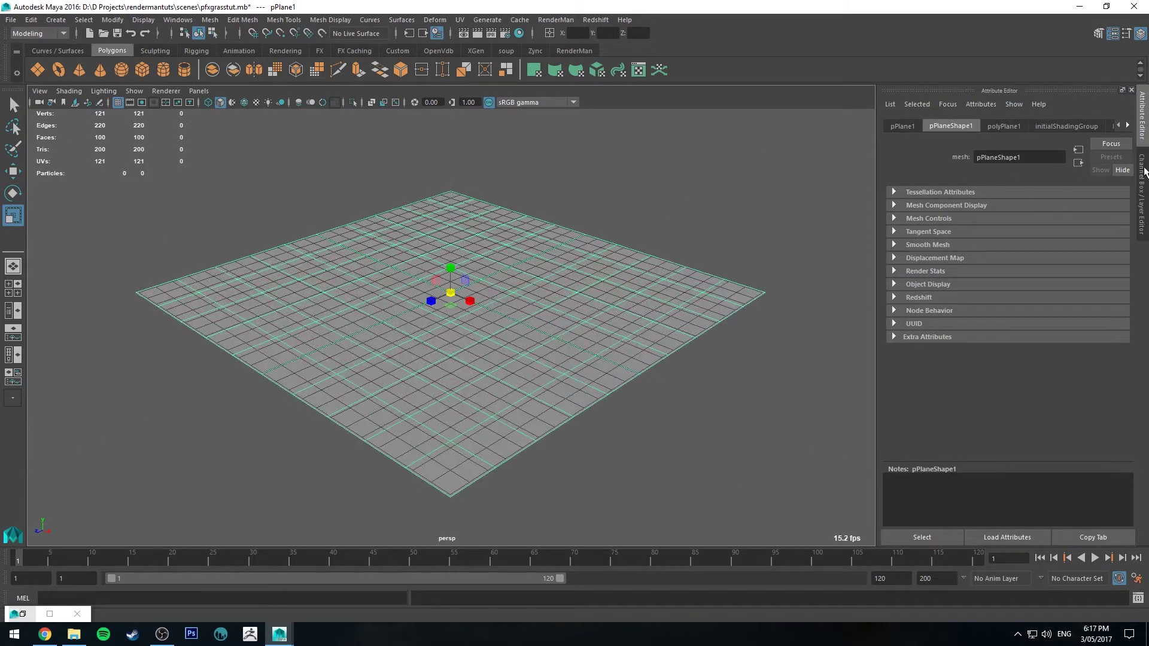
Set the plane's width and height subdivisions to 20
{"action": "left_click", "coordinate": [1143, 171]}
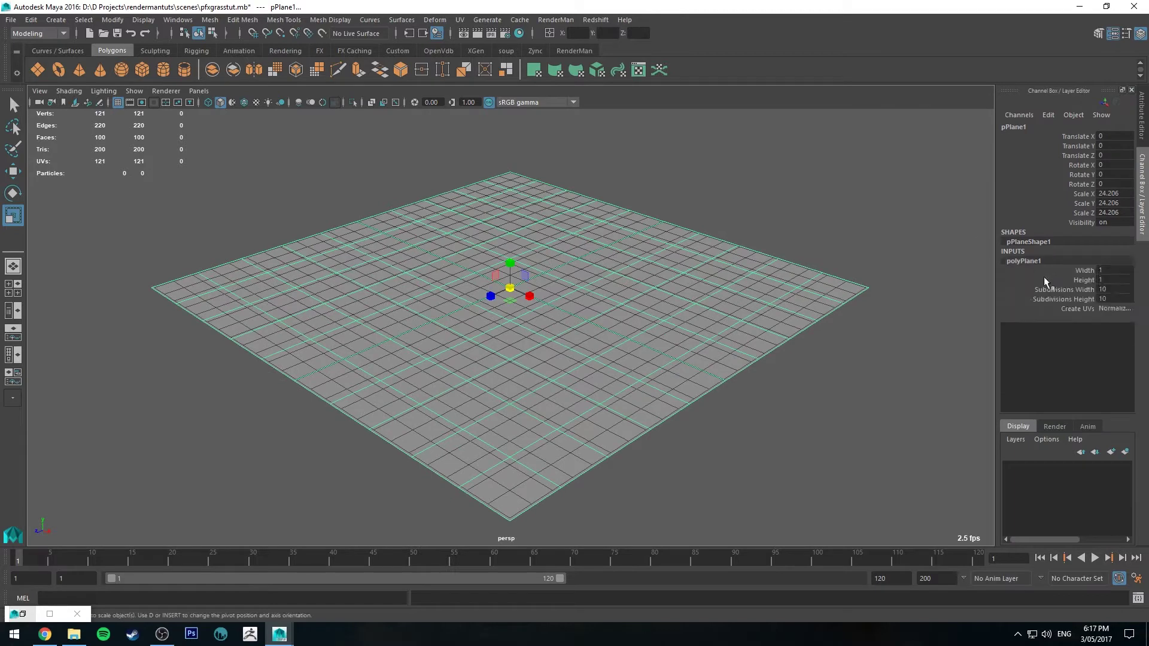
{"action": "left_click_drag", "start_coordinate": [1114, 290], "coordinate": [1117, 301]}
{"action": "type", "text": "20"}
{"action": "key", "text": "Return"}
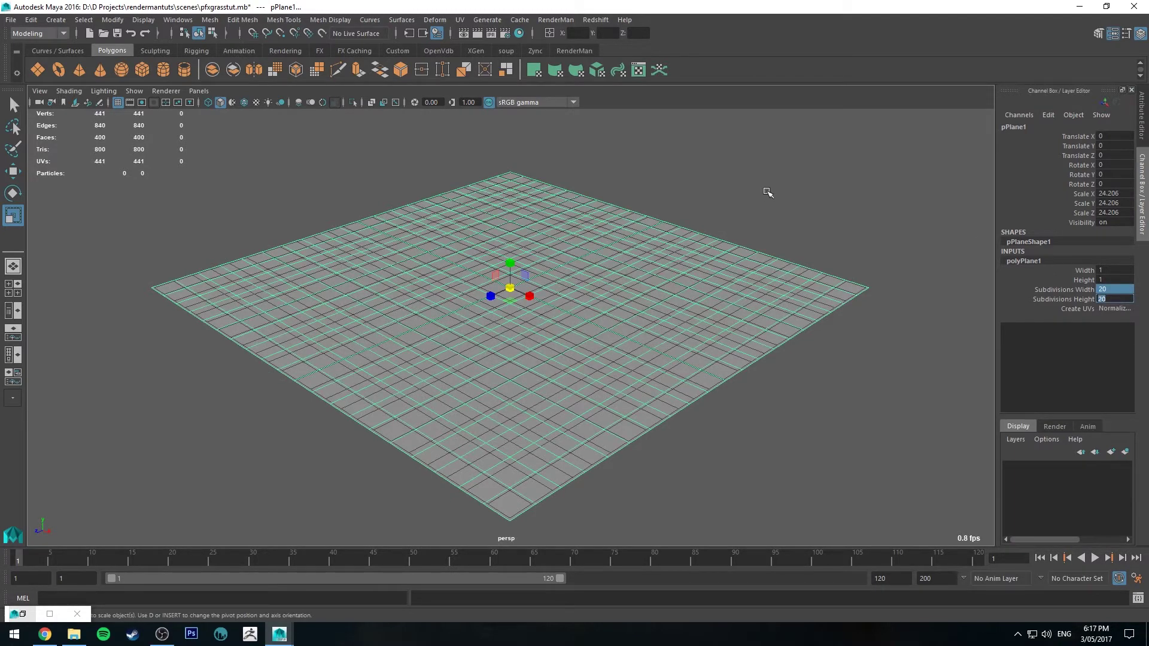
Deselect the plane, hide the viewport grid and display wireframe on the shaded surface
{"action": "left_click", "coordinate": [778, 194]}
{"action": "left_click_drag", "start_coordinate": [474, 227], "coordinate": [488, 238], "text": "alt"}
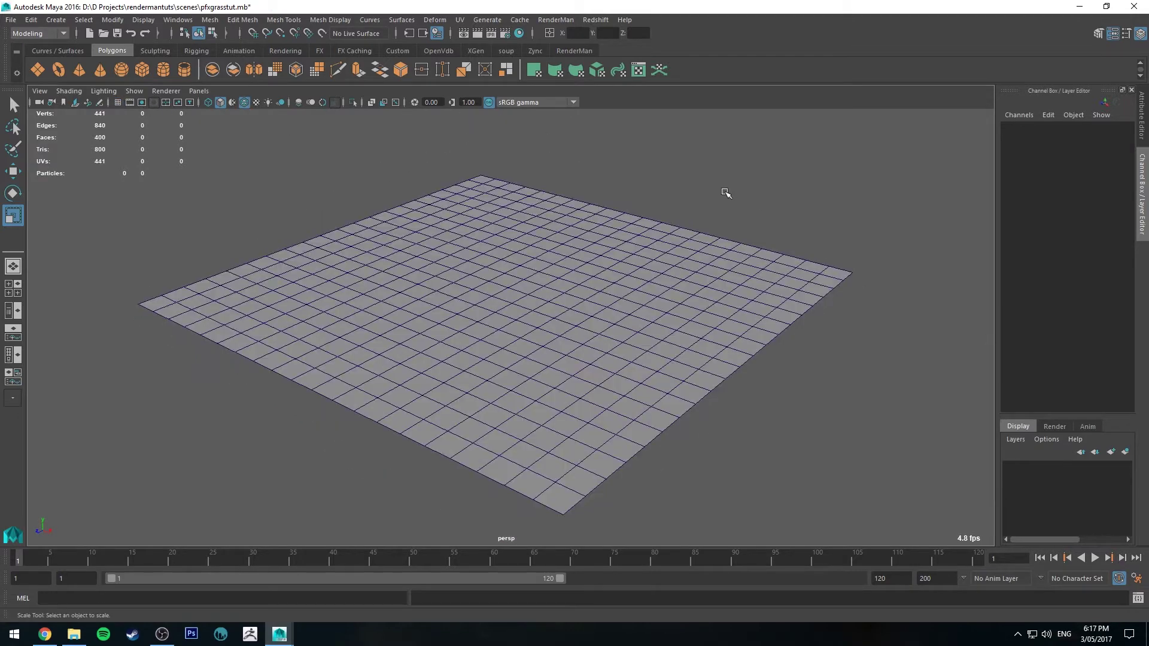
{"action": "mouse_move", "coordinate": [726, 193]}
{"action": "left_mouse_down", "text": "alt"}
{"action": "mouse_move", "coordinate": [719, 207]}
{"action": "mouse_move", "coordinate": [757, 246]}
{"action": "mouse_move", "coordinate": [745, 202]}
{"action": "left_mouse_up", "text": "alt"}
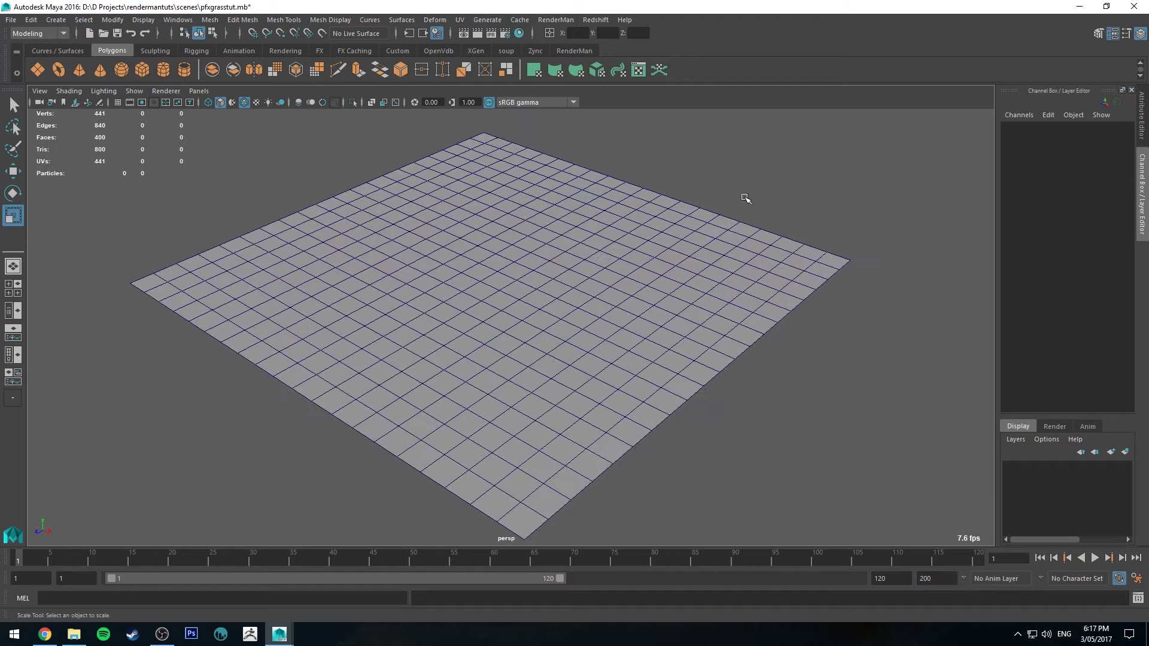
Switch the plane to vertex editing and enable soft selection with a falloff wide enough to shape broad hills
{"action": "left_click", "coordinate": [367, 265]}
{"action": "key", "text": "q"}
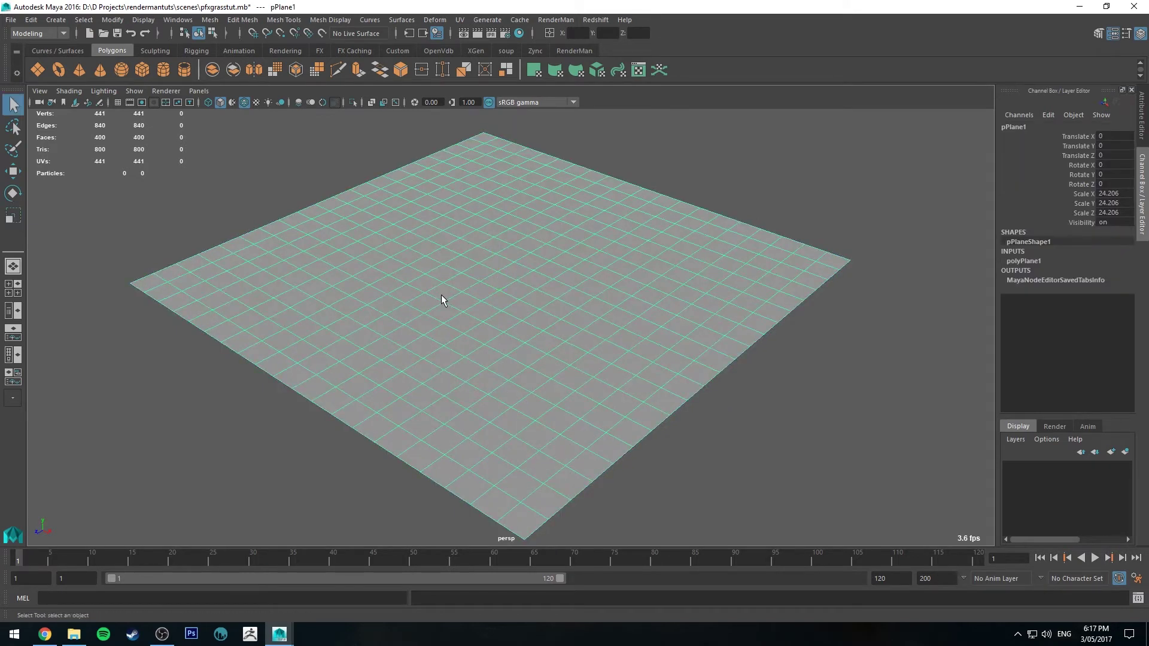
{"action": "right_click", "coordinate": [426, 266]}
{"action": "right_click_drag", "start_coordinate": [427, 267], "coordinate": [383, 266]}
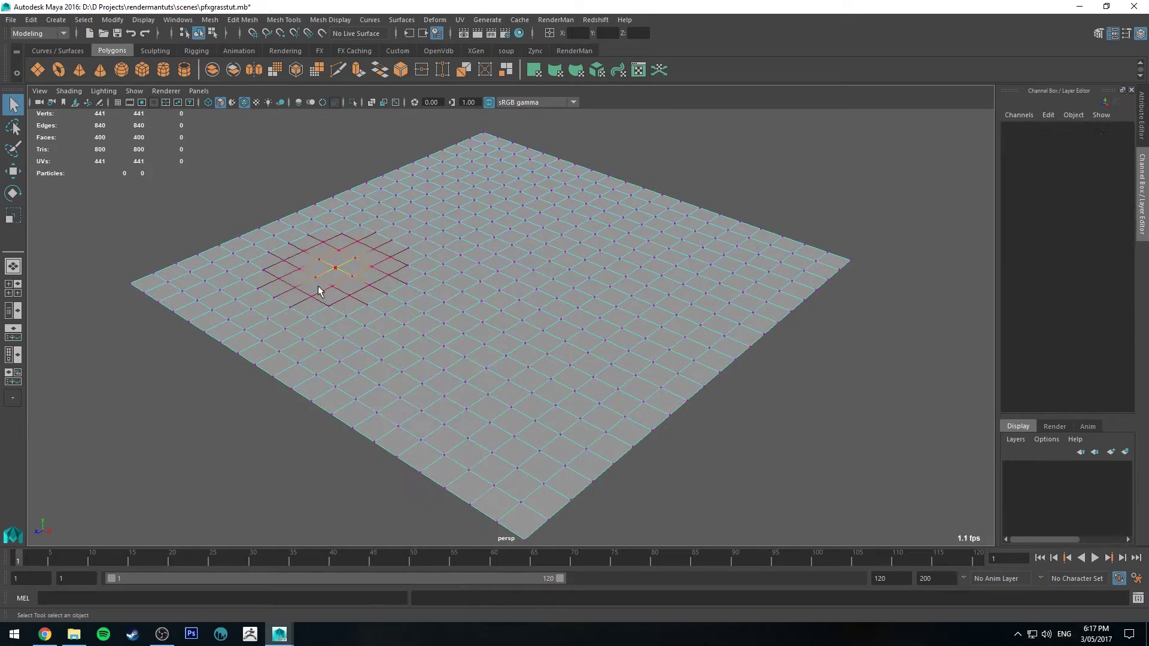
{"action": "key", "text": "b"}
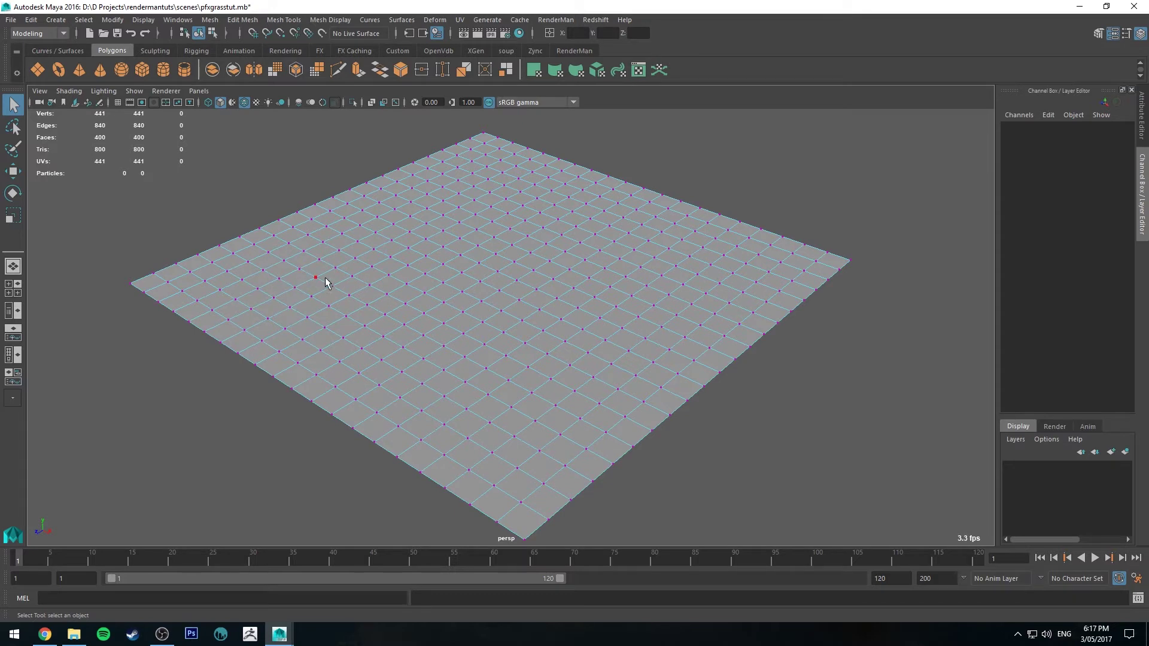
{"action": "key", "text": "b"}
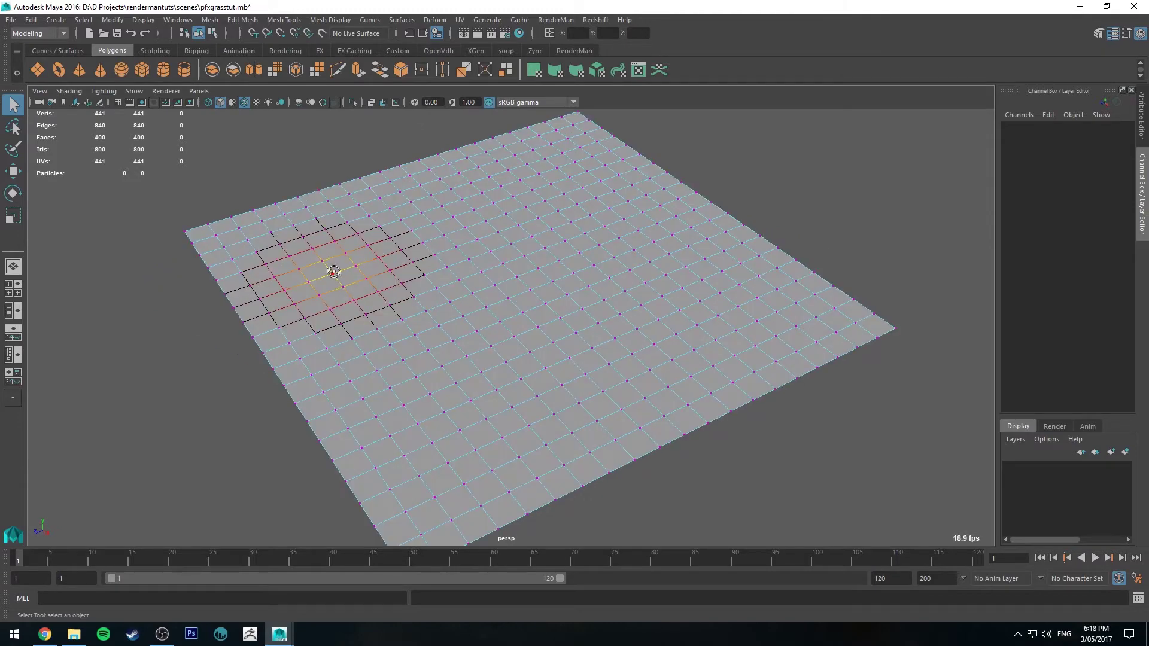
{"action": "left_click_drag", "start_coordinate": [333, 269], "coordinate": [382, 284], "text": "alt"}
{"action": "key", "text": "b"}
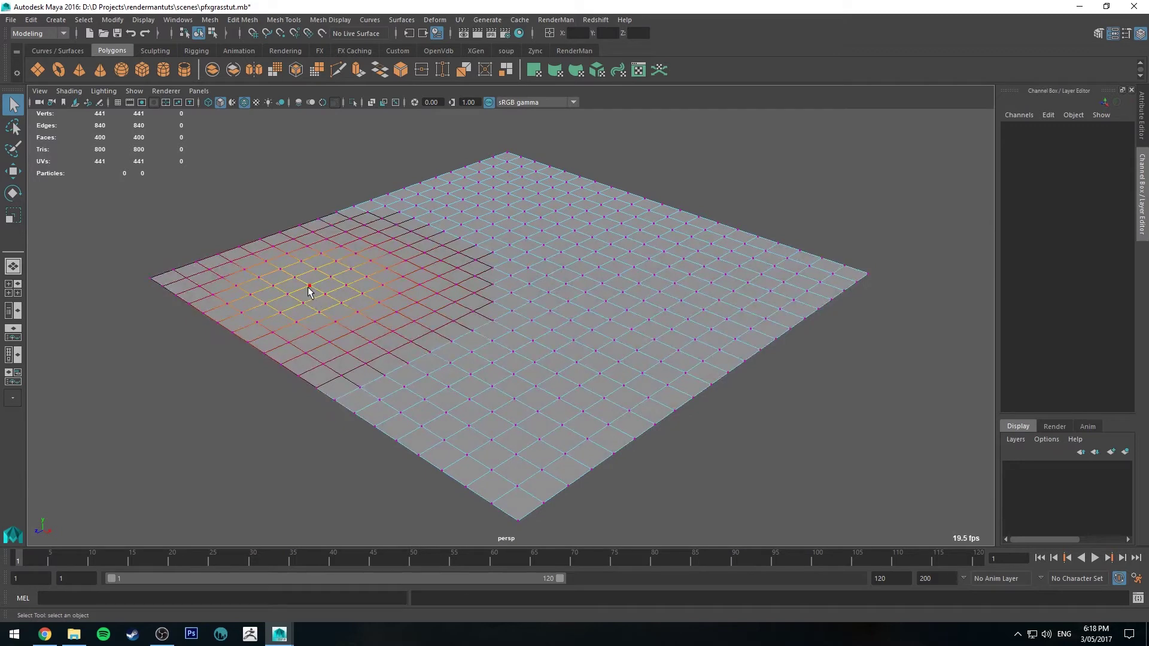
Raise a large soft hill near the plane's left corner and a smaller one near its right corner
{"action": "left_click", "coordinate": [309, 290]}
{"action": "key", "text": "w"}
{"action": "left_click_drag", "start_coordinate": [306, 259], "coordinate": [303, 217]}
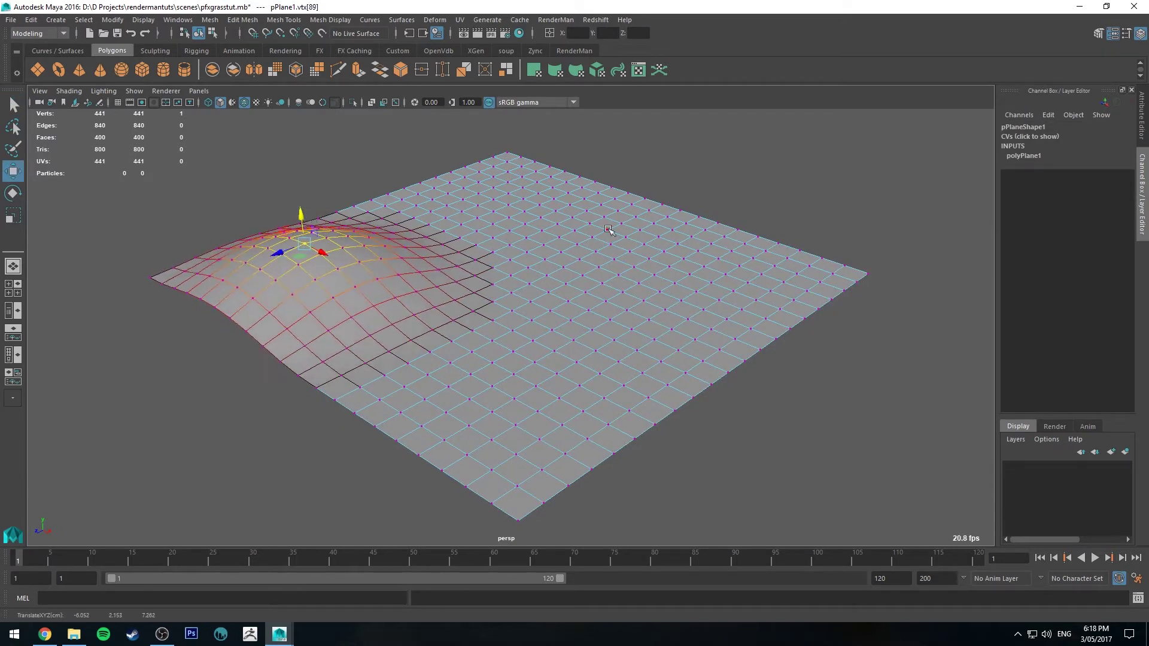
{"action": "left_click", "coordinate": [768, 291]}
{"action": "left_click_drag", "start_coordinate": [767, 290], "coordinate": [673, 232]}
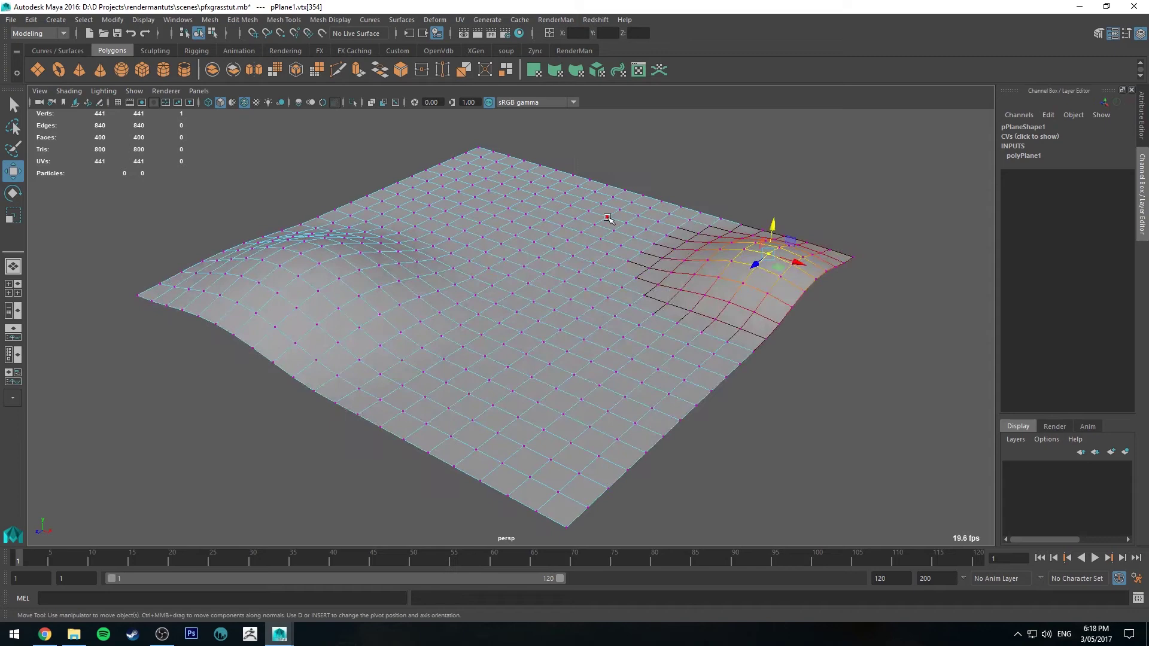
Raise two smaller soft bumps toward the back of the plane, reducing the falloff for the second one
{"action": "left_click", "coordinate": [608, 215]}
{"action": "left_click_drag", "start_coordinate": [609, 189], "coordinate": [610, 182]}
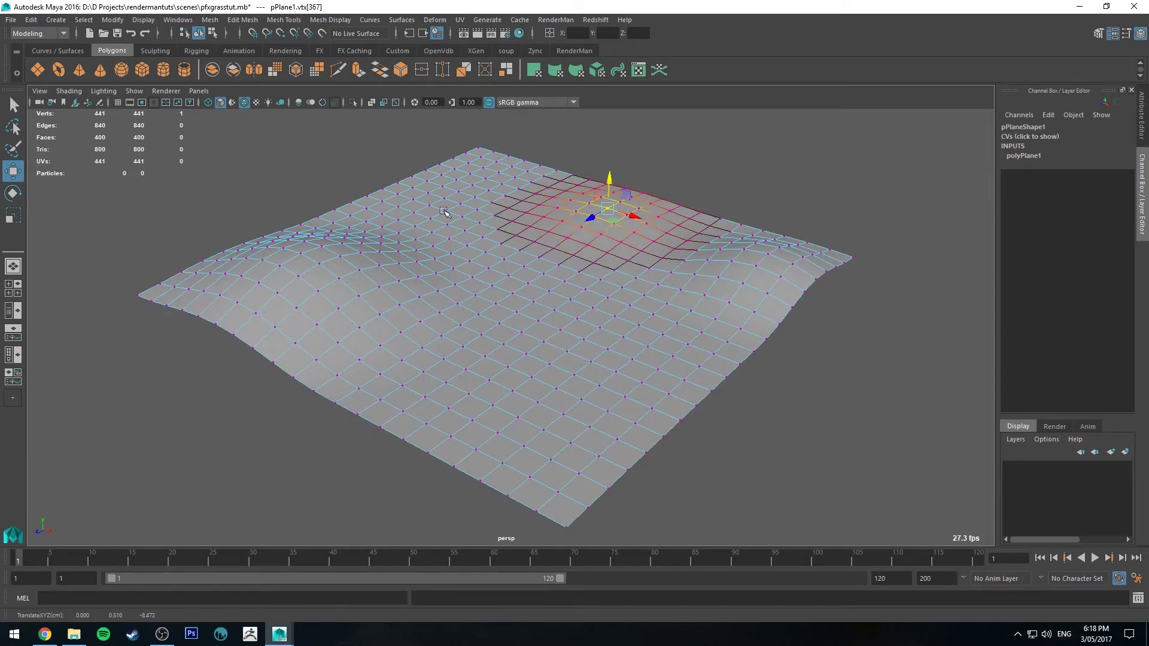
{"action": "left_click", "coordinate": [492, 202]}
{"action": "key", "text": "b"}
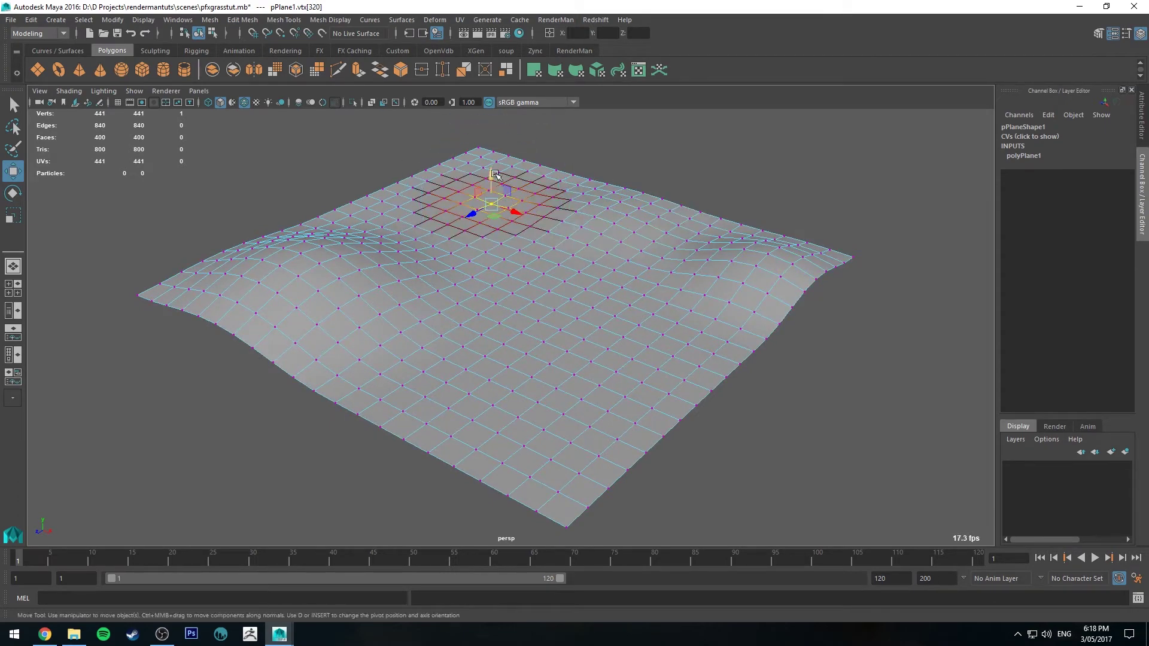
{"action": "left_click_drag", "start_coordinate": [492, 171], "coordinate": [491, 157]}
Leave vertex editing and select the whole terrain plane as an object
{"action": "mouse_move", "coordinate": [496, 252]}
{"action": "left_mouse_down", "text": "alt"}
{"action": "mouse_move", "coordinate": [501, 173]}
{"action": "mouse_move", "coordinate": [509, 239]}
{"action": "left_mouse_up", "text": "alt"}
{"action": "key", "text": "q"}
{"action": "left_click", "coordinate": [624, 120]}
{"action": "left_click_drag", "start_coordinate": [689, 249], "coordinate": [653, 228], "text": "alt"}
{"action": "right_click_drag", "start_coordinate": [690, 222], "coordinate": [755, 206]}
{"action": "left_click", "coordinate": [530, 256]}
{"action": "left_click_drag", "start_coordinate": [530, 257], "coordinate": [542, 213], "text": "alt"}
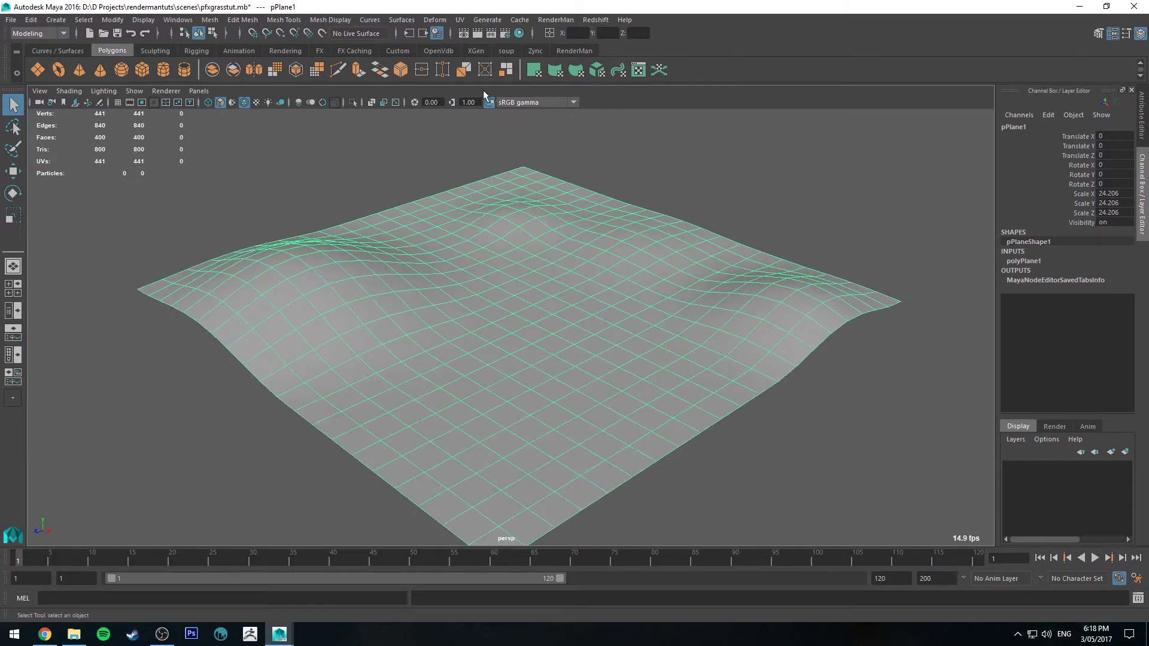
Open the Paint Effects template brush settings and move the window aside from the terrain
{"action": "left_click", "coordinate": [485, 21]}
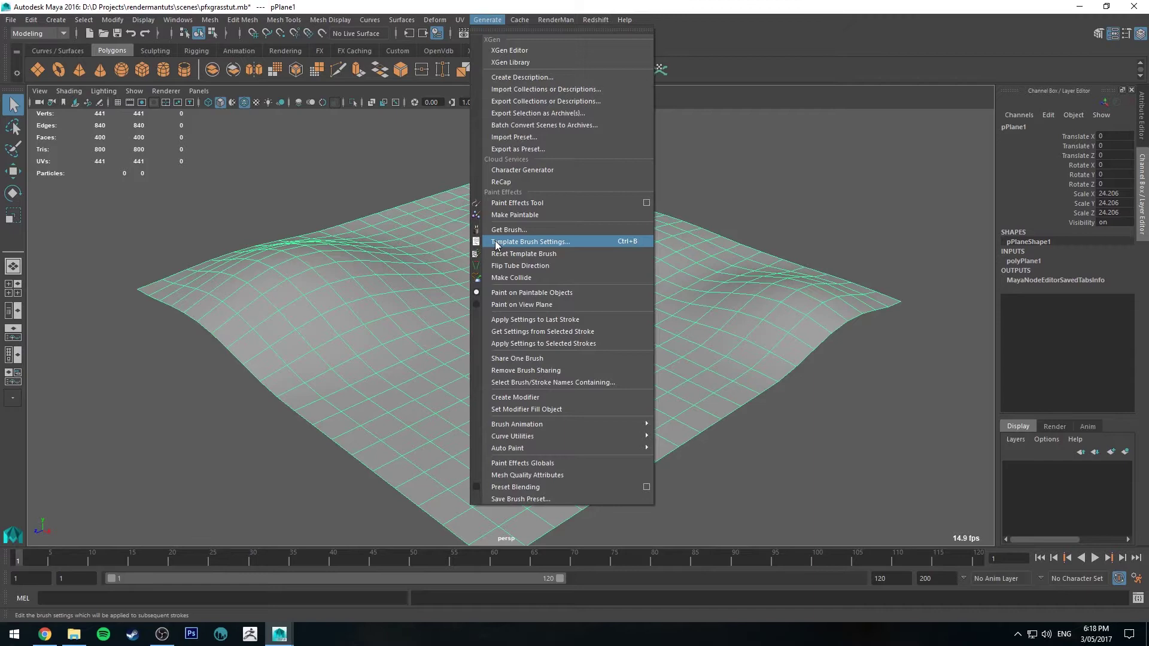
{"action": "left_click", "coordinate": [568, 244]}
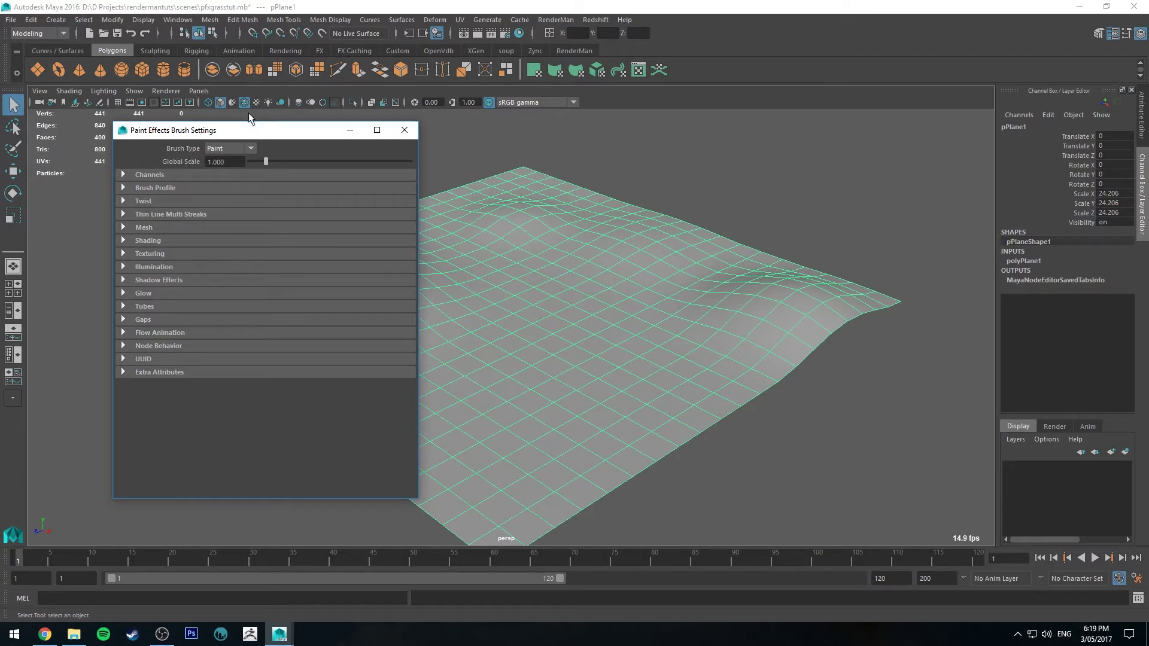
{"action": "mouse_move", "coordinate": [255, 126]}
{"action": "left_mouse_down"}
{"action": "mouse_move", "coordinate": [180, 172]}
{"action": "mouse_move", "coordinate": [134, 174]}
{"action": "left_mouse_up"}
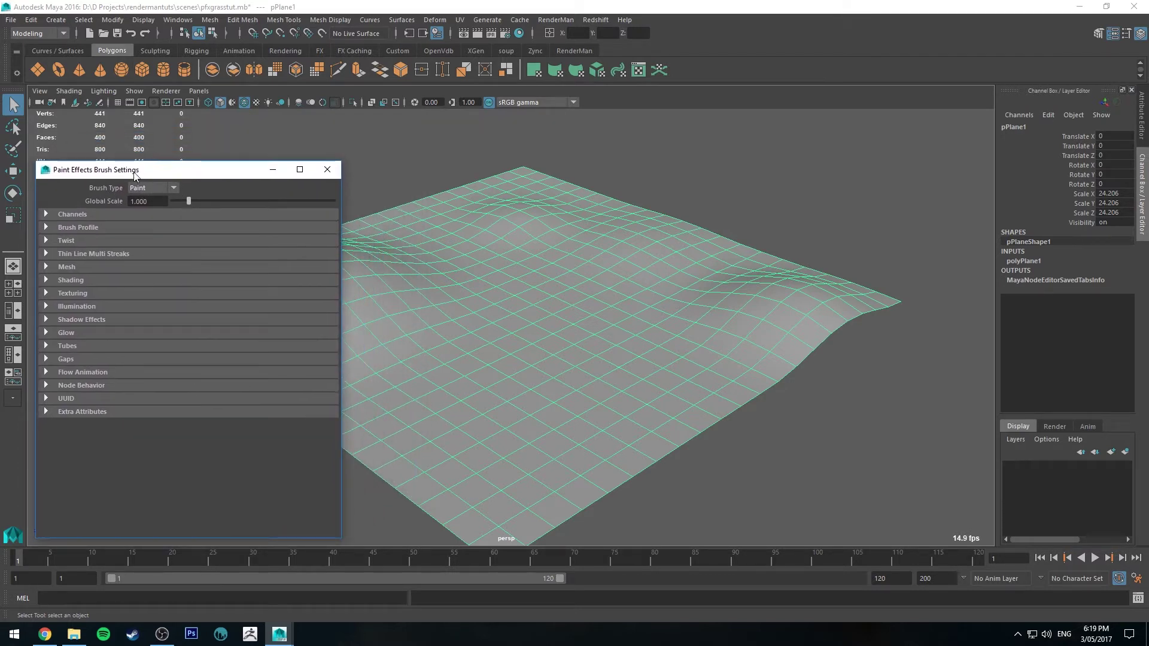
Open the Visor, choose the grassWindWide brush from the grasses folder, and move the Visor off the terrain
{"action": "left_click", "coordinate": [175, 19]}
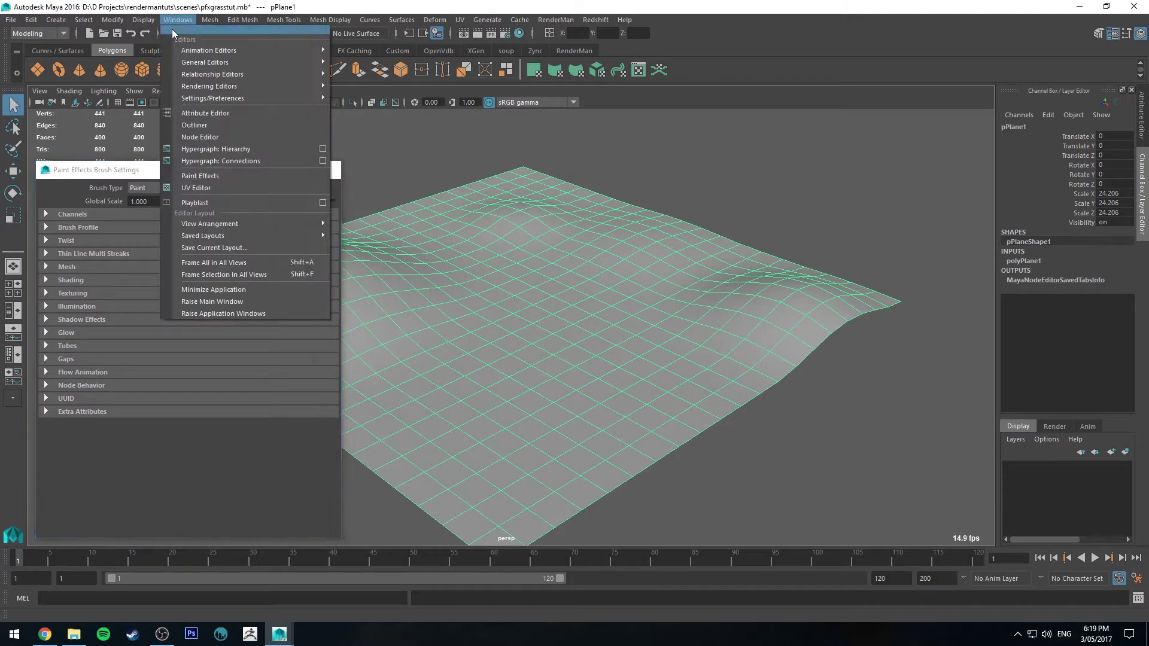
{"action": "mouse_move", "coordinate": [209, 62]}
{"action": "left_click", "coordinate": [378, 158]}
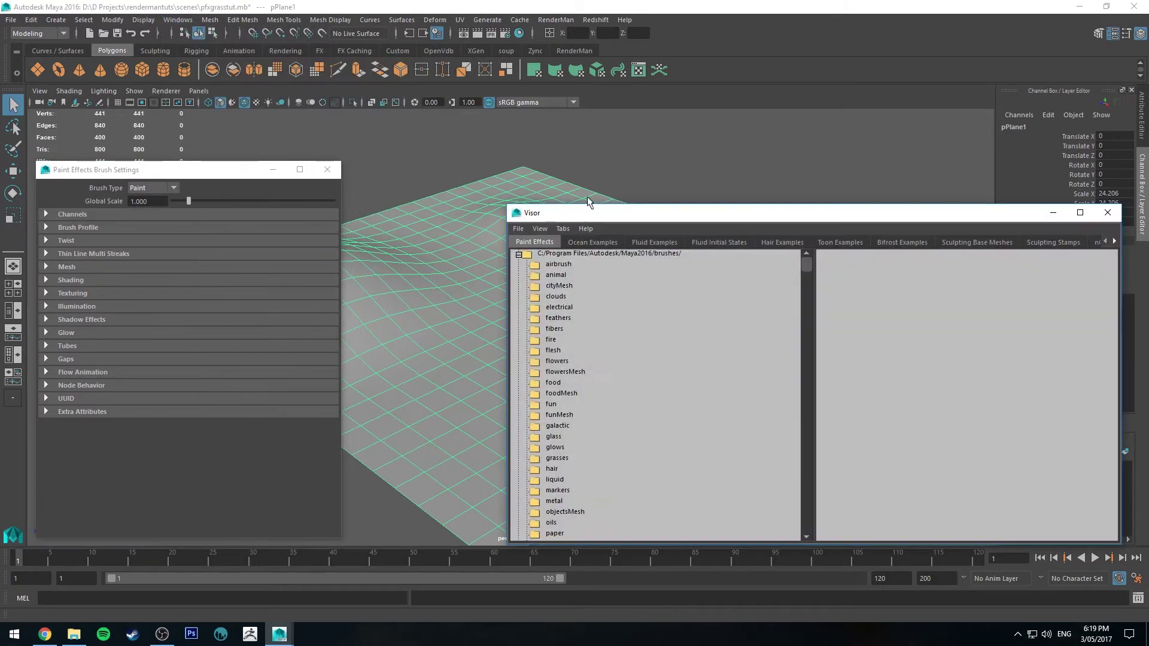
{"action": "left_click_drag", "start_coordinate": [740, 217], "coordinate": [683, 153]}
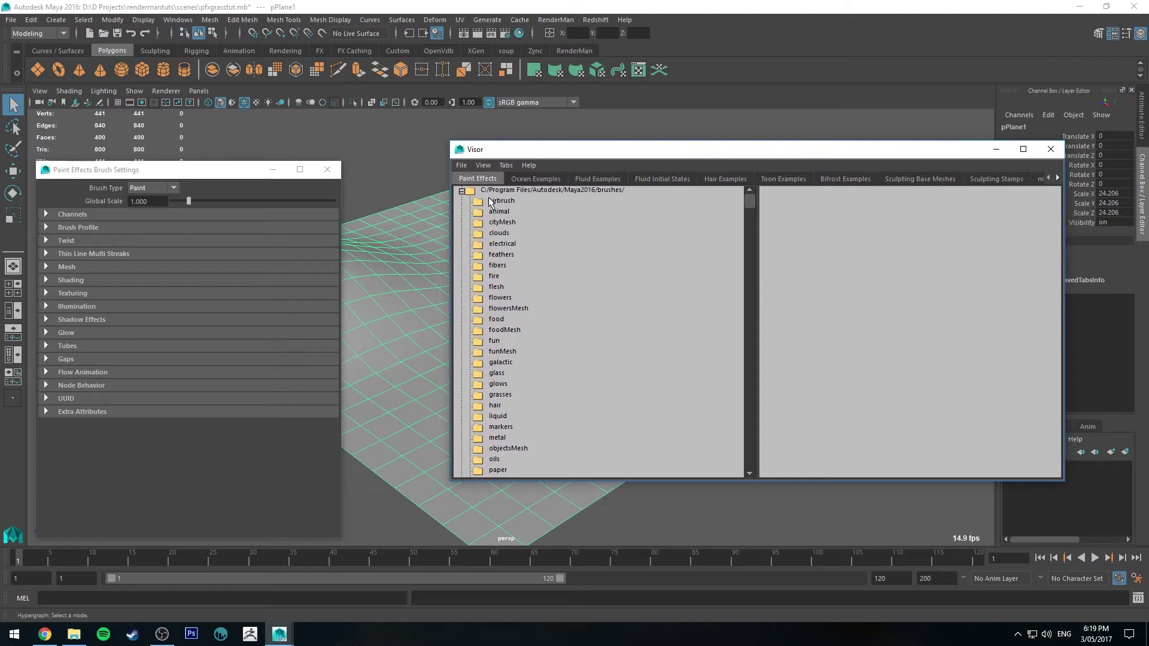
{"action": "scroll", "coordinate": [529, 323], "scroll_direction": "down", "scroll_amount": 2}
{"action": "scroll", "coordinate": [527, 320], "scroll_direction": "down", "scroll_amount": 1}
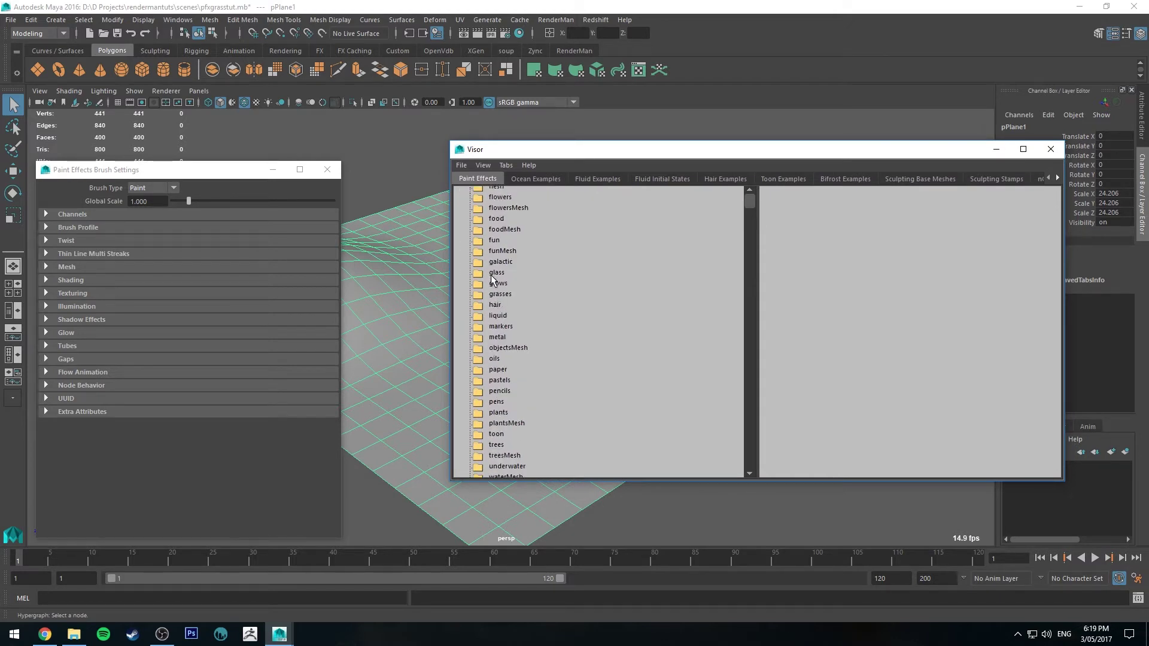
{"action": "left_click", "coordinate": [501, 295]}
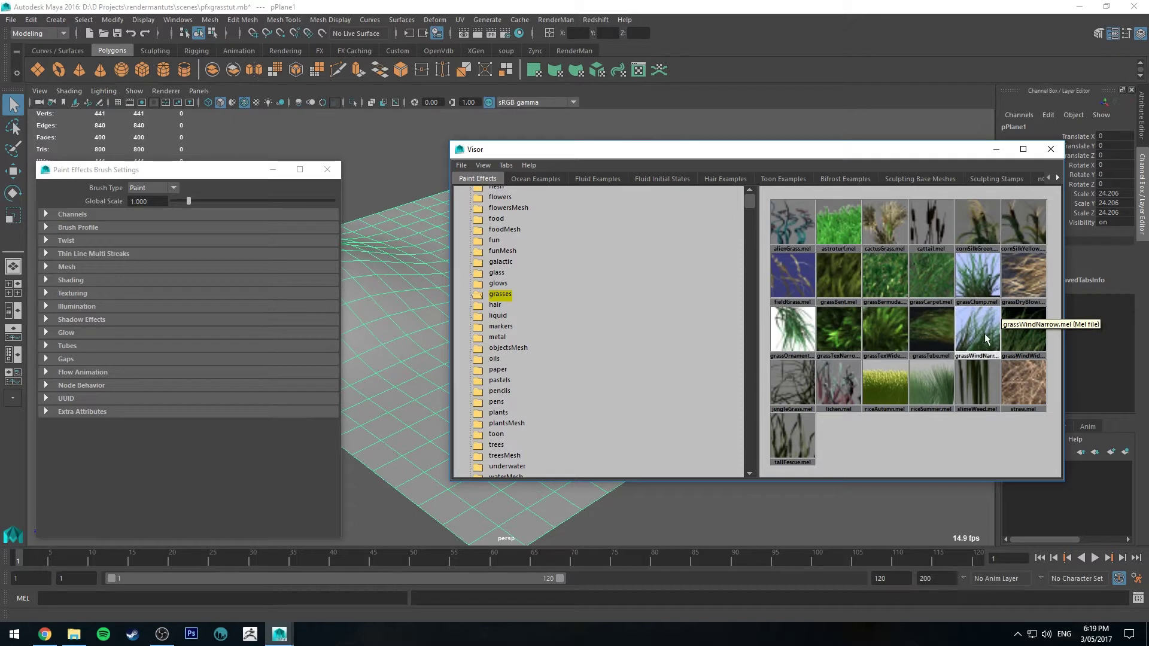
{"action": "left_click", "coordinate": [1026, 331]}
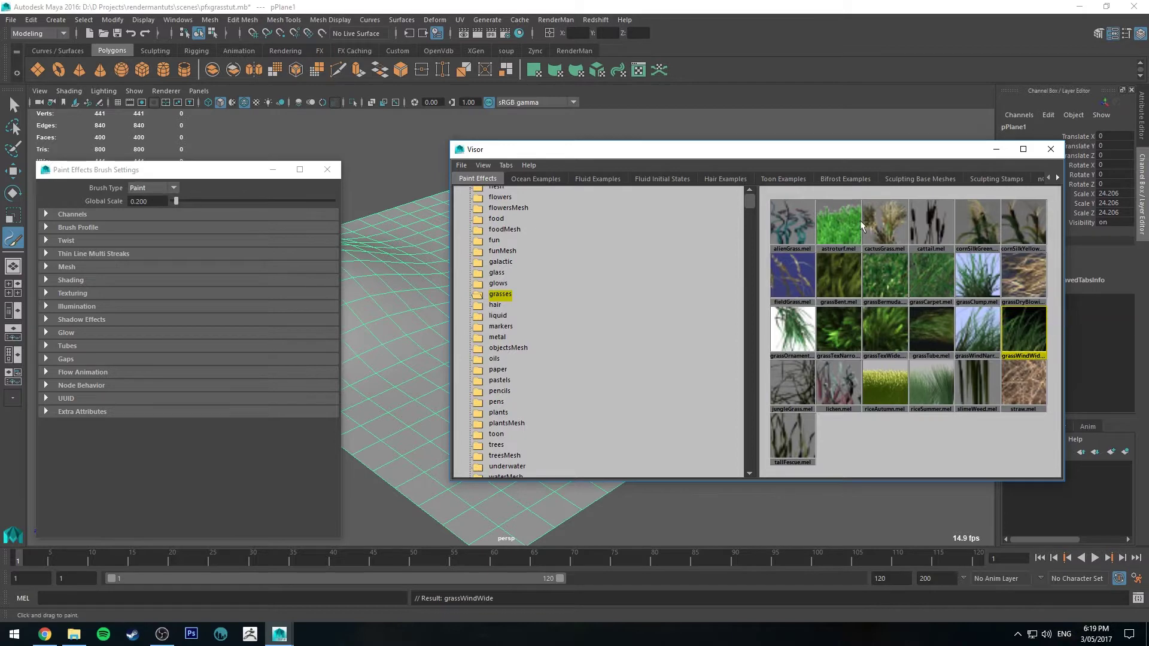
{"action": "left_click_drag", "start_coordinate": [771, 151], "coordinate": [1148, 144]}
Leave the brush tool and make the selected terrain plane paintable for Paint Effects
{"action": "left_click_drag", "start_coordinate": [621, 335], "coordinate": [534, 226], "text": "alt"}
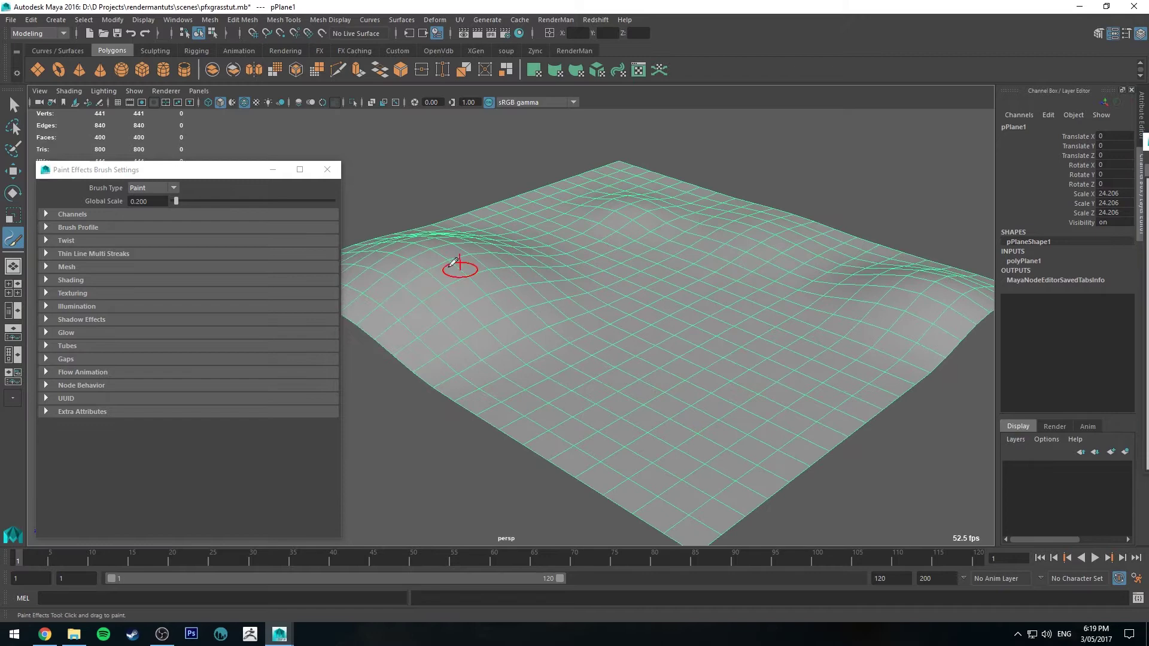
{"action": "left_click_drag", "start_coordinate": [462, 261], "coordinate": [457, 233], "text": "alt"}
{"action": "key", "text": "q"}
{"action": "mouse_move", "coordinate": [513, 242]}
{"action": "right_mouse_down"}
{"action": "mouse_move", "coordinate": [535, 218]}
{"action": "mouse_move", "coordinate": [564, 225]}
{"action": "mouse_move", "coordinate": [521, 213]}
{"action": "right_mouse_up"}
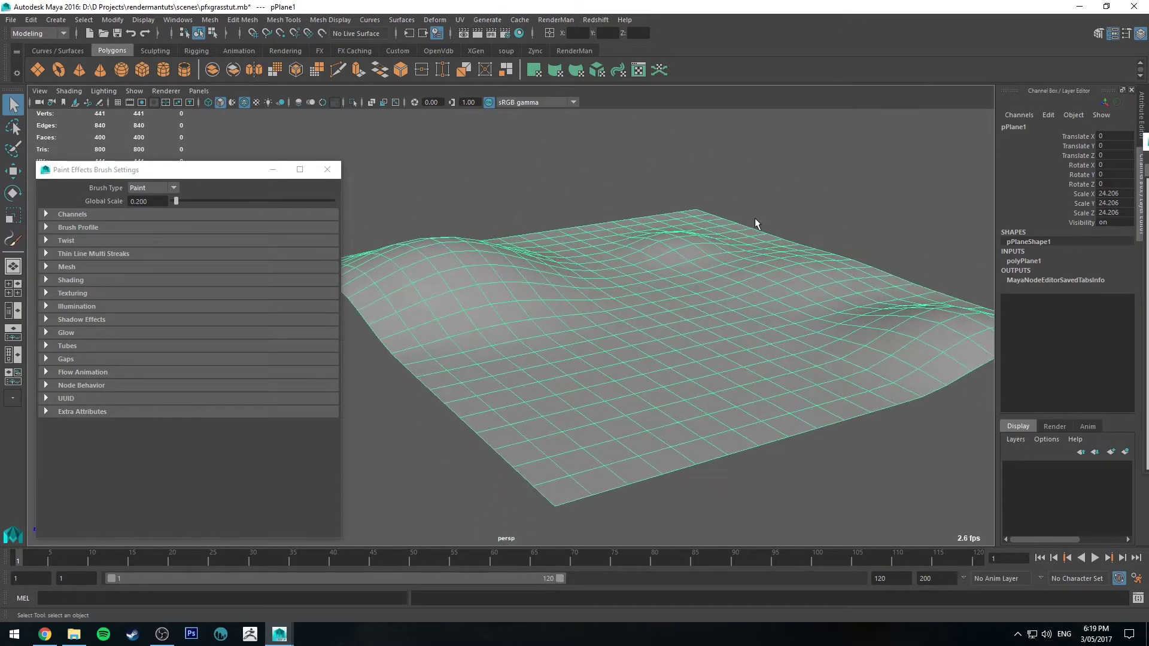
{"action": "left_click", "coordinate": [486, 20]}
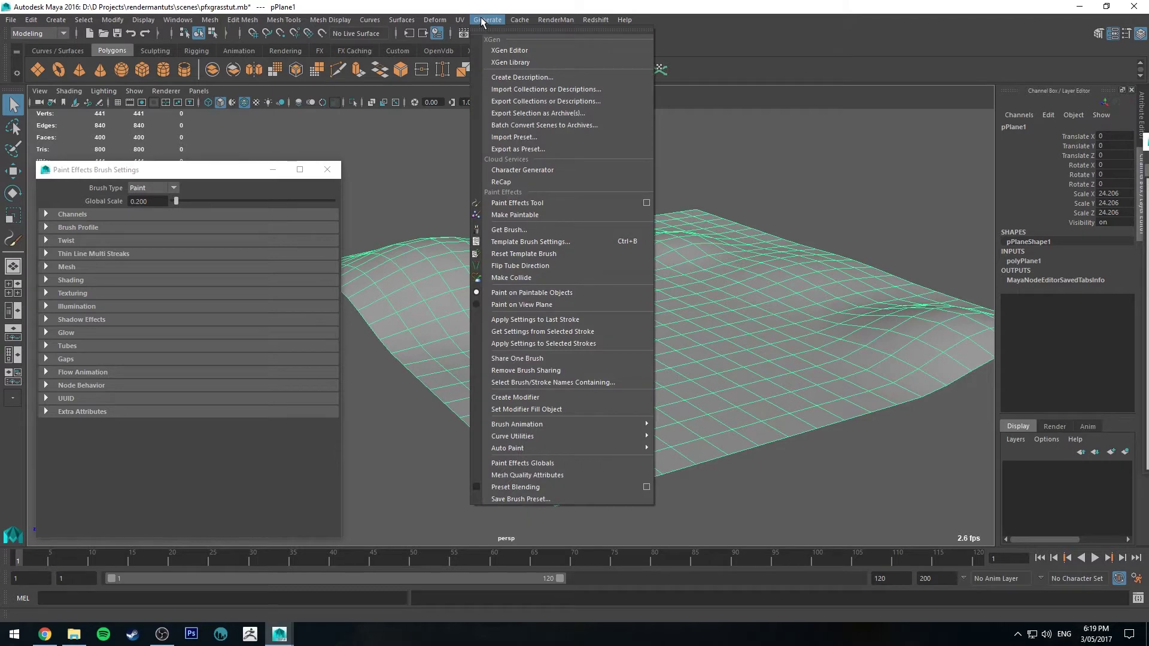
{"action": "left_click", "coordinate": [536, 216]}
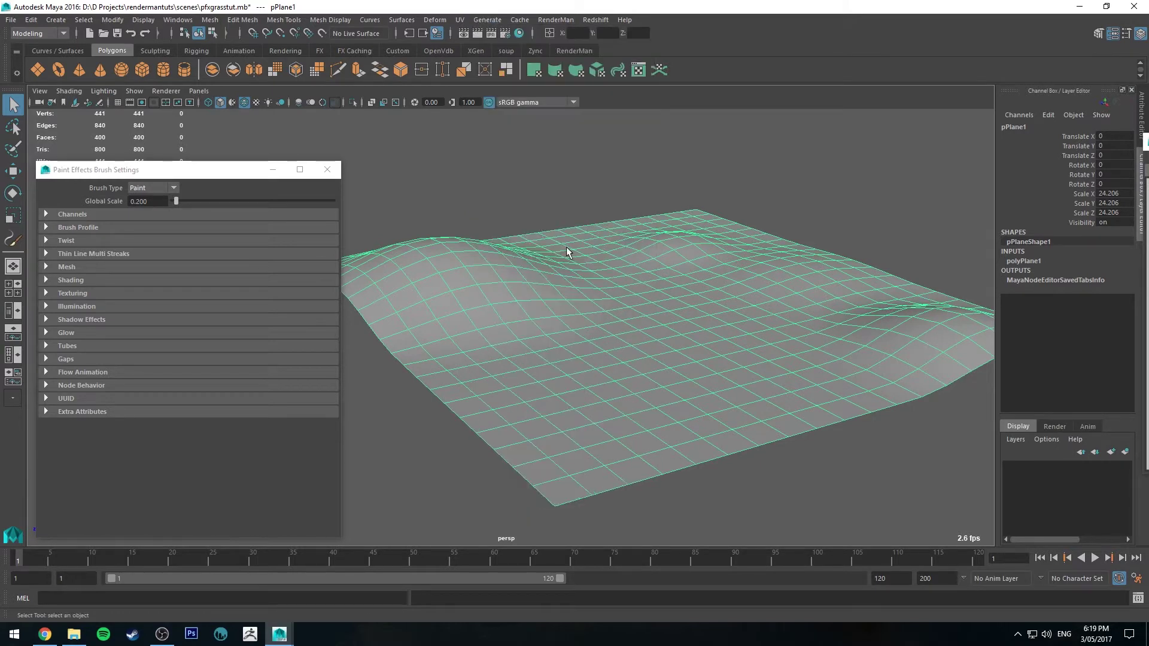
Reselect the grassWindWide brush in the Visor and move the Visor clear of the terrain
{"action": "scroll", "coordinate": [478, 257], "scroll_direction": "up", "scroll_amount": 3}
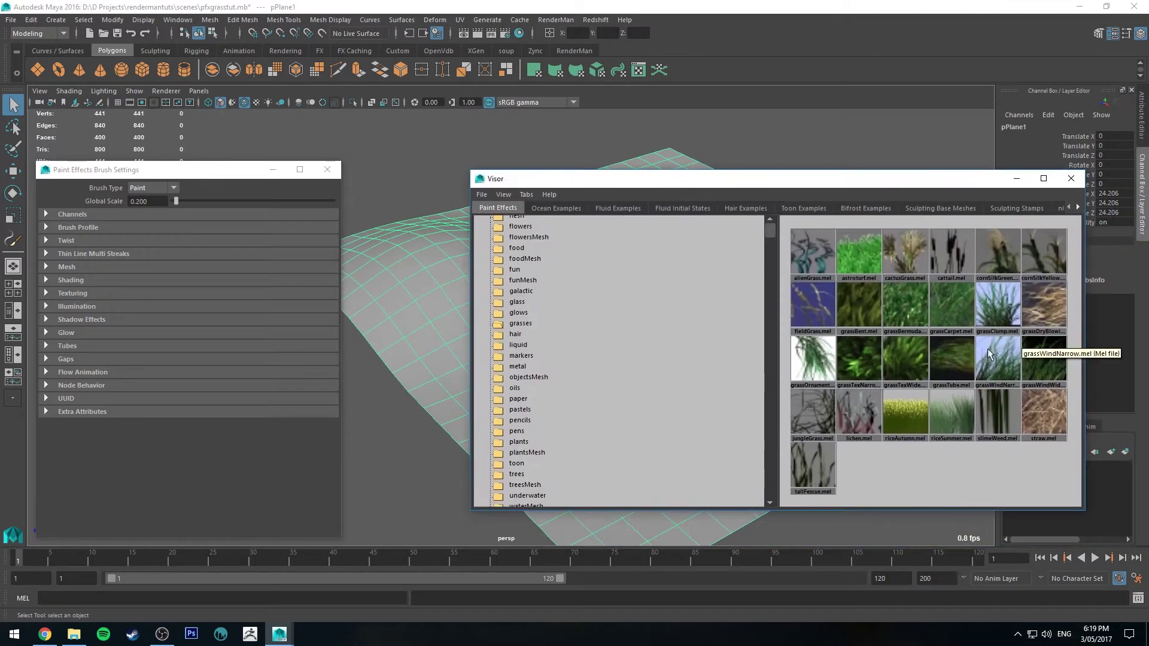
{"action": "left_click", "coordinate": [1046, 362]}
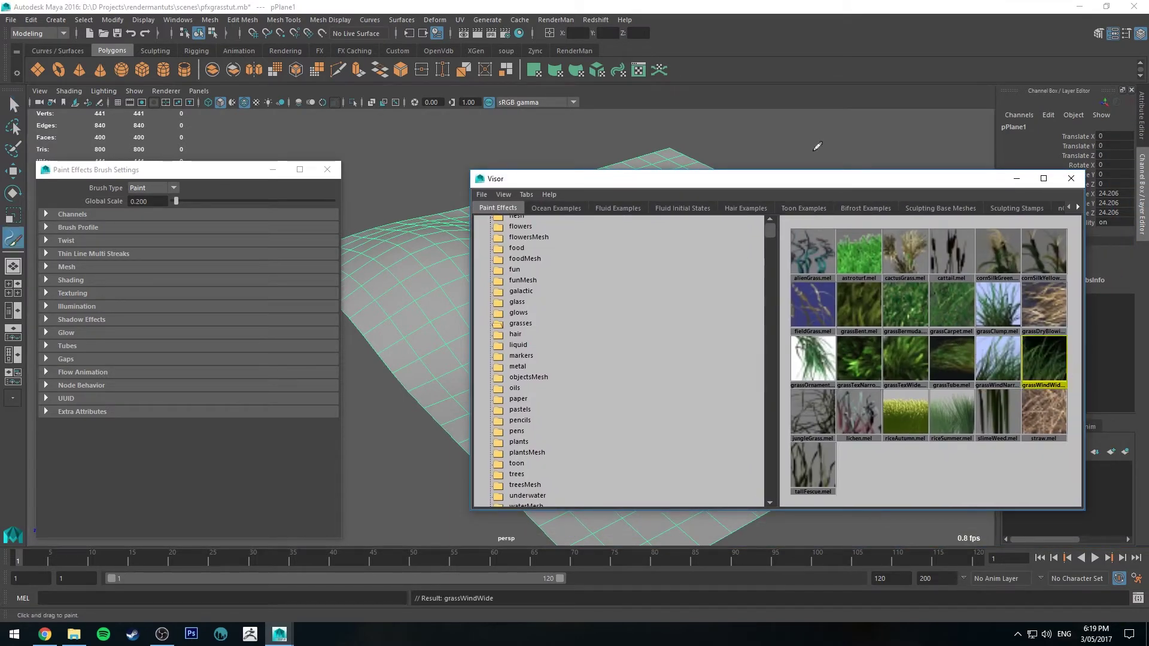
{"action": "left_click_drag", "start_coordinate": [502, 183], "coordinate": [1110, 203]}
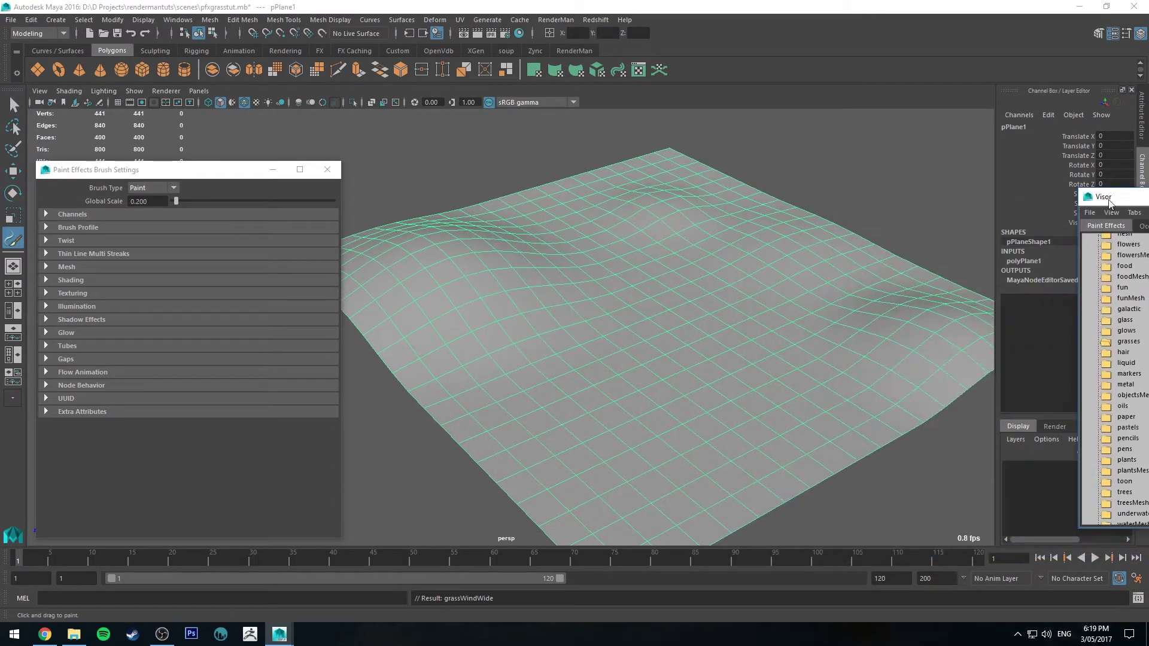
Enlarge the brush to a global scale of about 0.309 and paint one winding grass stroke back and forth across the terrain
{"action": "left_click", "coordinate": [409, 258]}
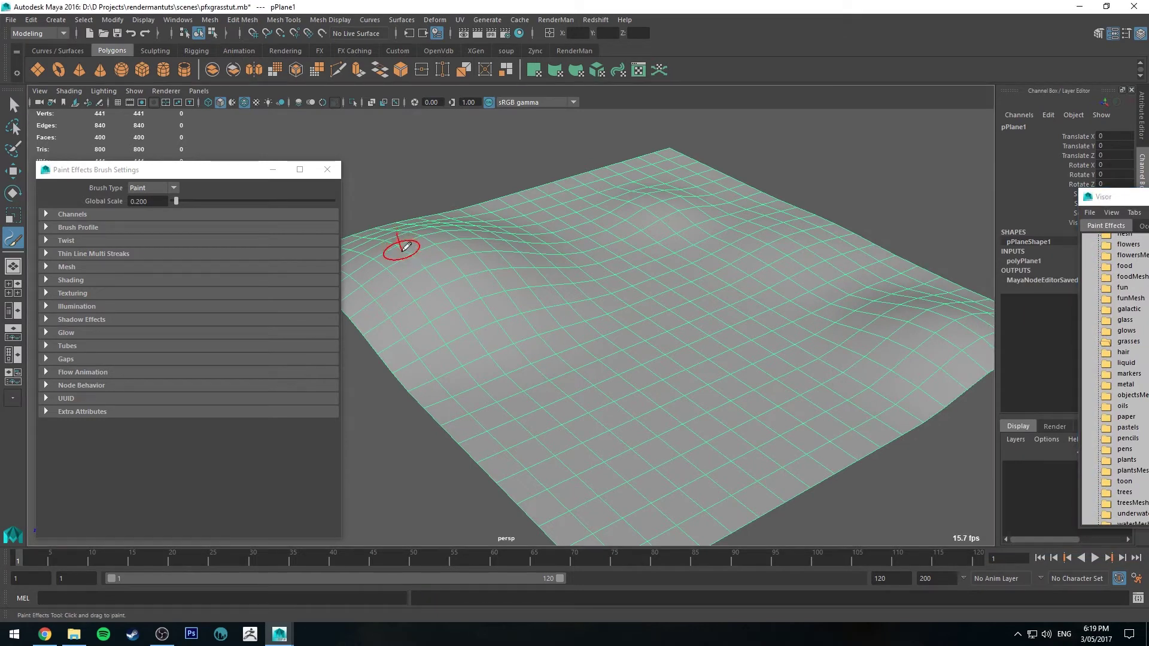
{"action": "key", "text": "b"}
{"action": "mouse_move", "coordinate": [403, 256]}
{"action": "left_mouse_down"}
{"action": "mouse_move", "coordinate": [441, 239]}
{"action": "mouse_move", "coordinate": [418, 235]}
{"action": "mouse_move", "coordinate": [433, 247]}
{"action": "mouse_move", "coordinate": [487, 239]}
{"action": "mouse_move", "coordinate": [477, 221]}
{"action": "mouse_move", "coordinate": [415, 187]}
{"action": "mouse_move", "coordinate": [392, 251]}
{"action": "mouse_move", "coordinate": [469, 336]}
{"action": "mouse_move", "coordinate": [575, 491]}
{"action": "mouse_move", "coordinate": [742, 443]}
{"action": "mouse_move", "coordinate": [688, 353]}
{"action": "mouse_move", "coordinate": [539, 225]}
{"action": "mouse_move", "coordinate": [530, 135]}
{"action": "mouse_move", "coordinate": [688, 210]}
{"action": "mouse_move", "coordinate": [829, 335]}
{"action": "mouse_move", "coordinate": [960, 322]}
{"action": "mouse_move", "coordinate": [682, 111]}
{"action": "mouse_move", "coordinate": [664, 249]}
{"action": "mouse_move", "coordinate": [686, 233]}
{"action": "mouse_move", "coordinate": [657, 230]}
{"action": "mouse_move", "coordinate": [700, 201]}
{"action": "left_mouse_up"}
{"action": "key", "text": "q"}
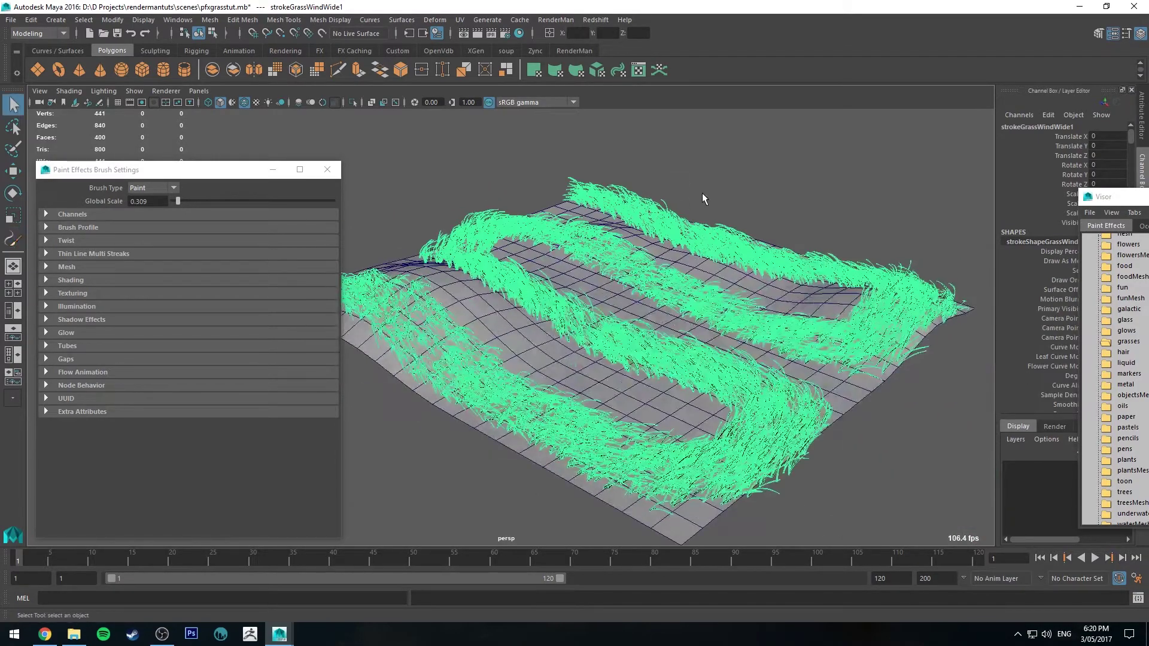
Examine the painted grass stroke on the terrain from several angles, both selected and deselected
{"action": "right_click", "coordinate": [702, 192]}
{"action": "left_click", "coordinate": [663, 162]}
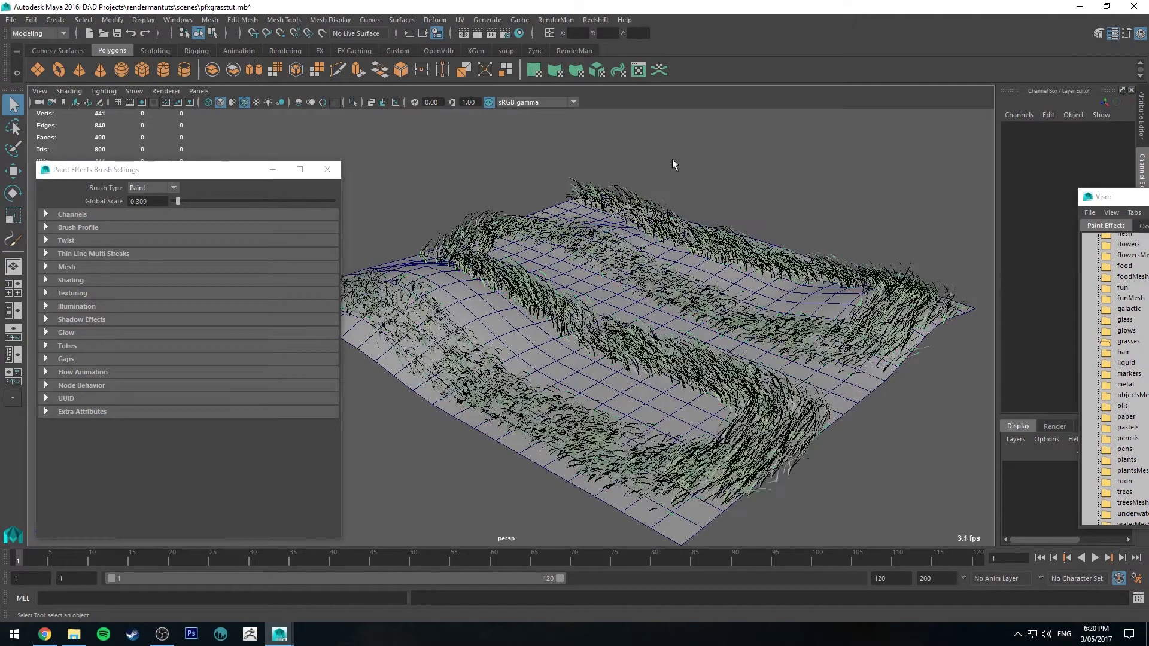
{"action": "left_click", "coordinate": [668, 291]}
{"action": "left_click_drag", "start_coordinate": [668, 291], "coordinate": [677, 204], "text": "alt"}
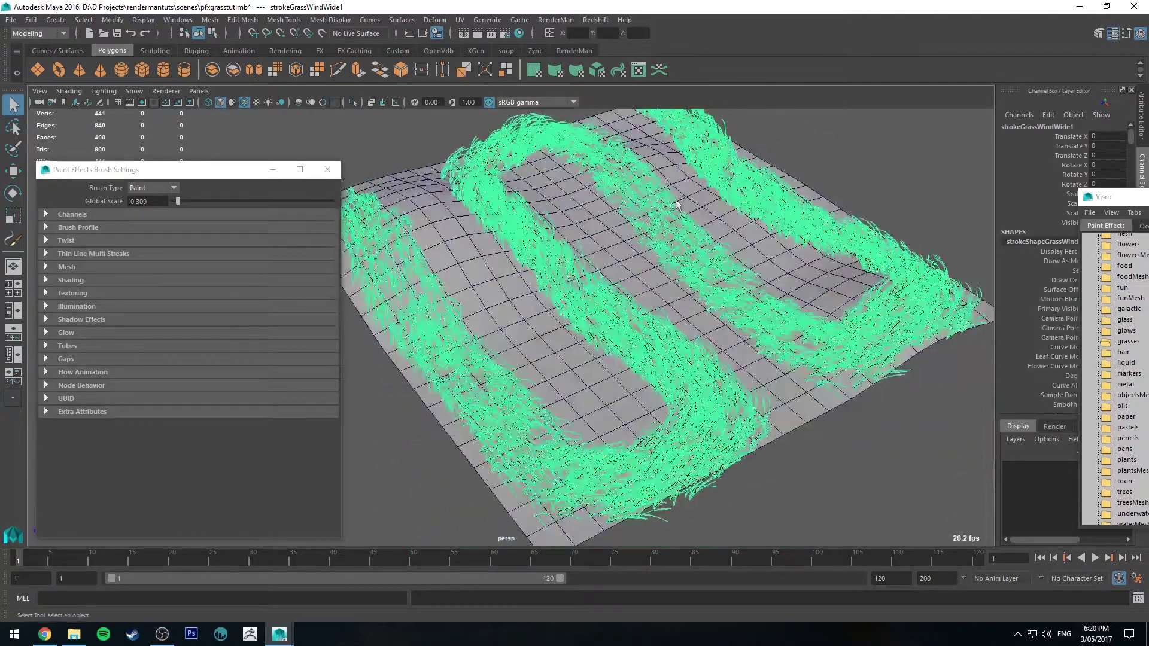
{"action": "left_click", "coordinate": [855, 147]}
{"action": "mouse_move", "coordinate": [612, 263]}
{"action": "left_mouse_down", "text": "alt"}
{"action": "mouse_move", "coordinate": [626, 231]}
{"action": "mouse_move", "coordinate": [611, 293]}
{"action": "left_mouse_up", "text": "alt"}
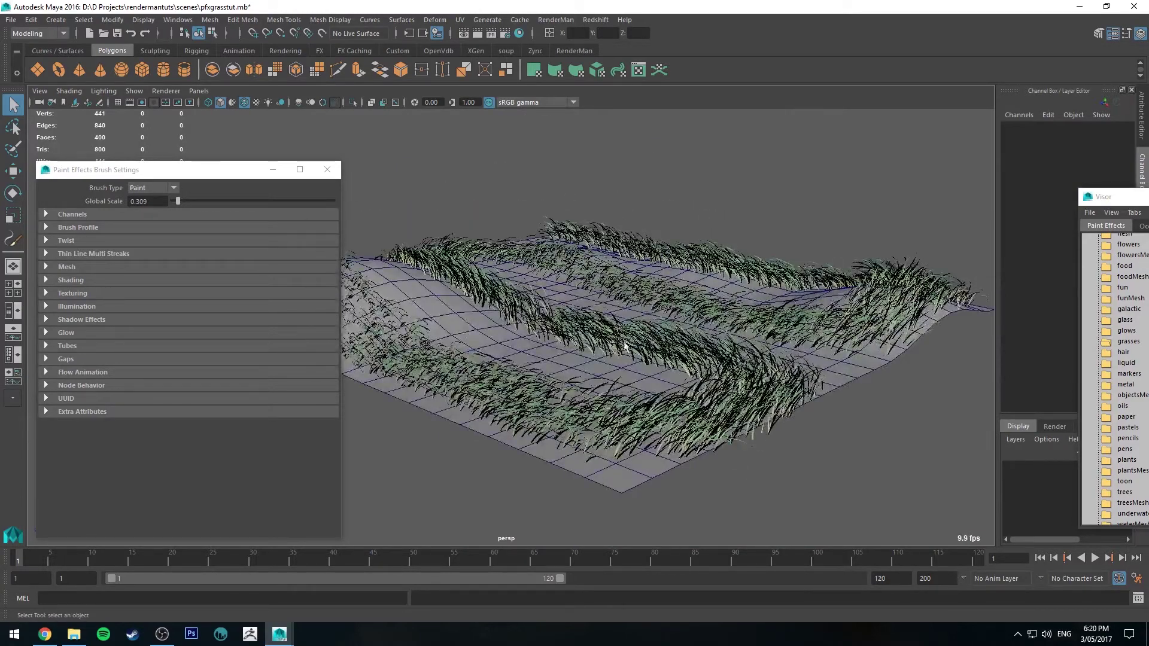
Add a RenderMan dome light and put the terrain plane on a new display layer set to reference
{"action": "left_click", "coordinate": [561, 51]}
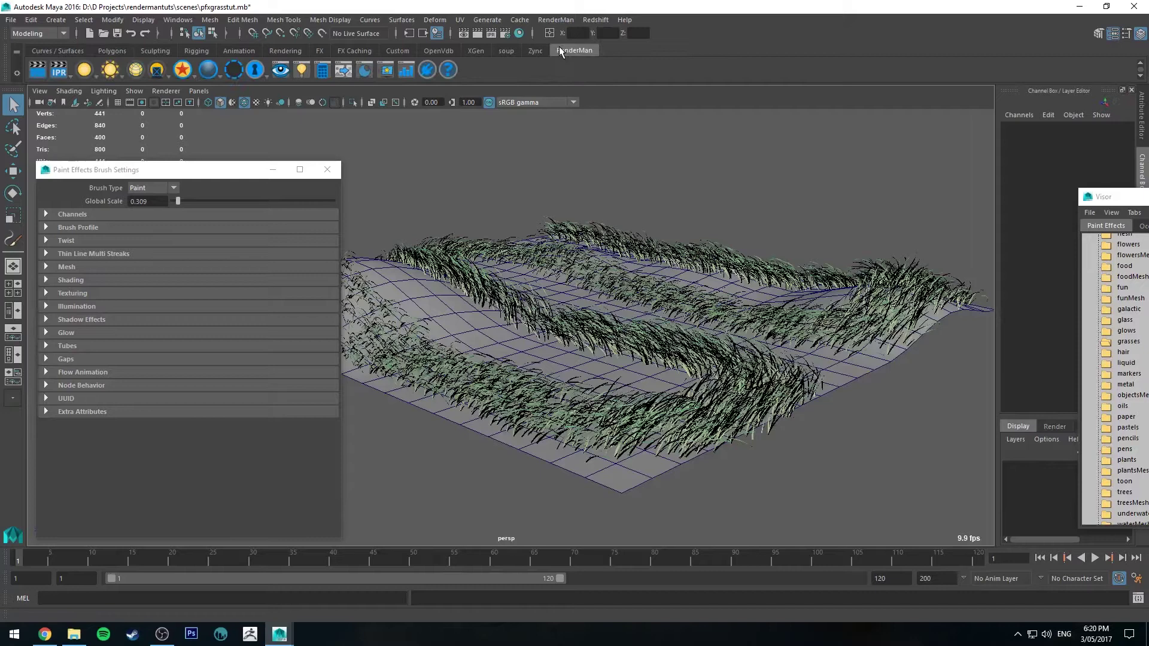
{"action": "left_click", "coordinate": [84, 68]}
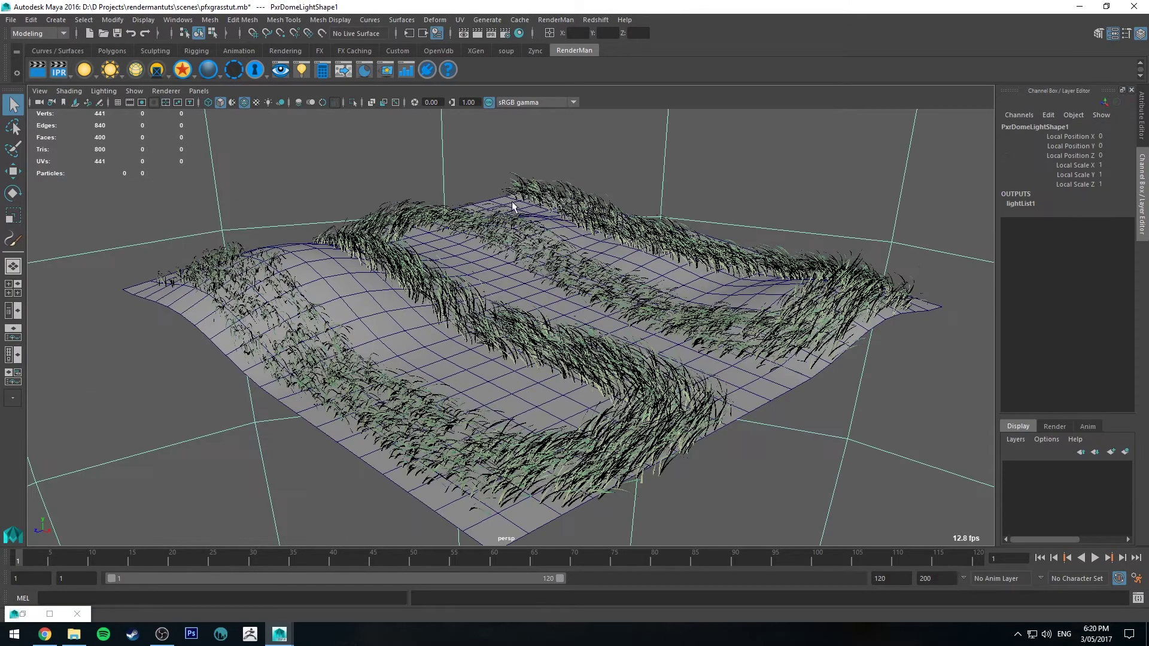
{"action": "left_click", "coordinate": [624, 302]}
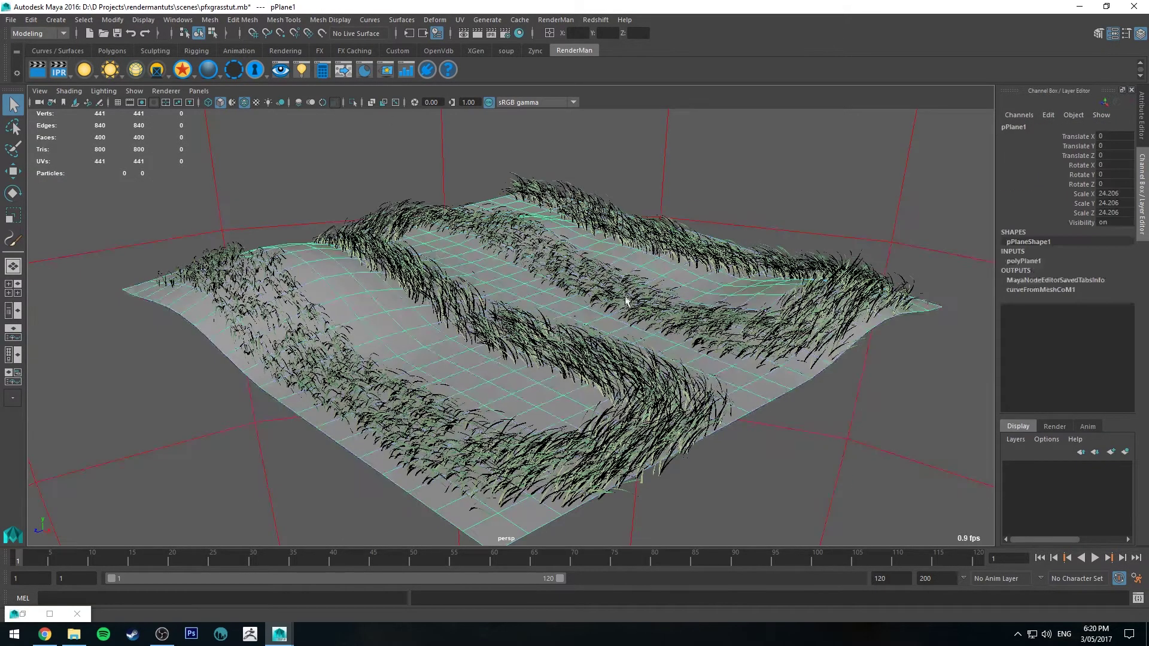
{"action": "left_click", "coordinate": [520, 380]}
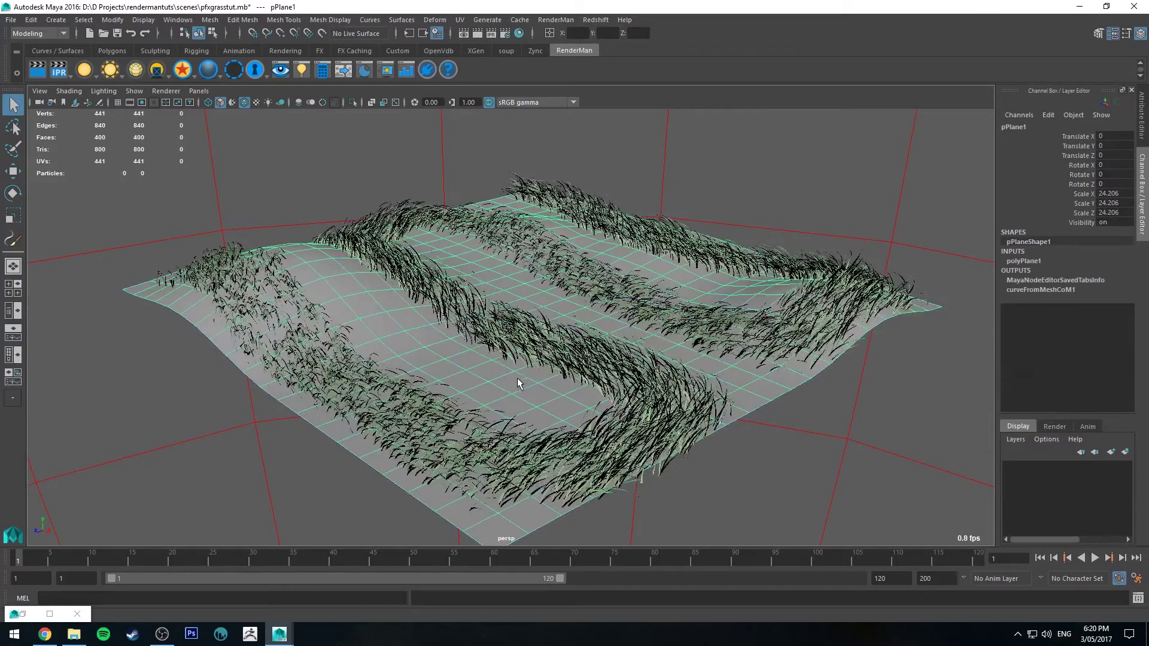
{"action": "left_click", "coordinate": [1110, 452]}
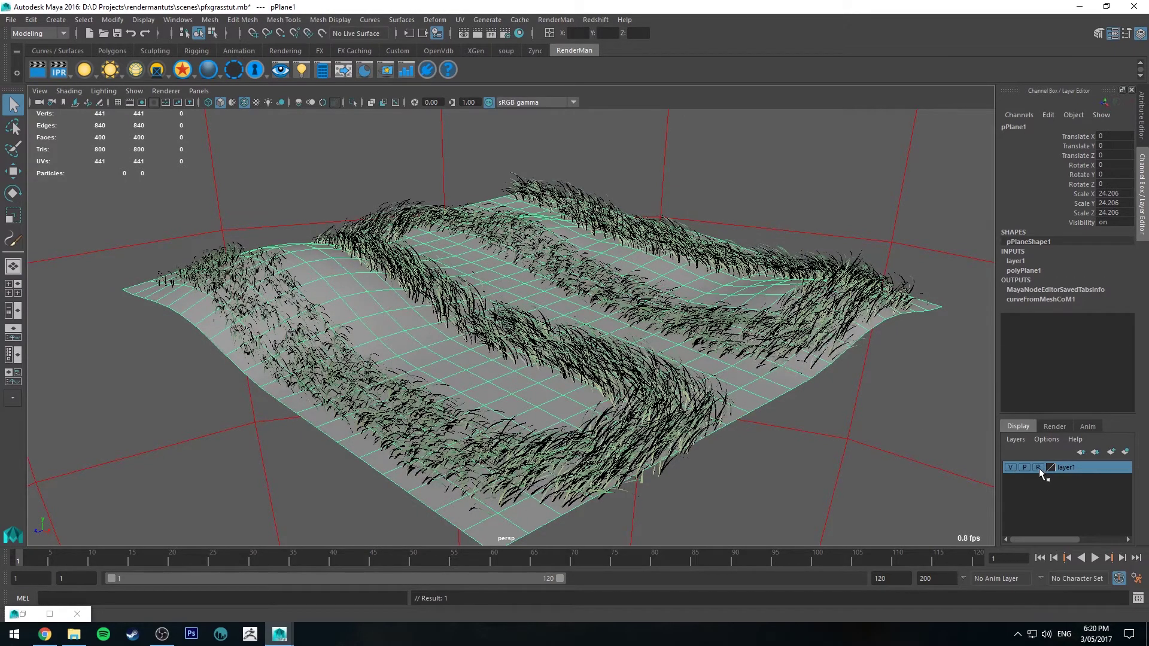
{"action": "left_click", "coordinate": [742, 197]}
Select the grass stroke and graph its input and output connections in the Node Editor
{"action": "left_click", "coordinate": [727, 245]}
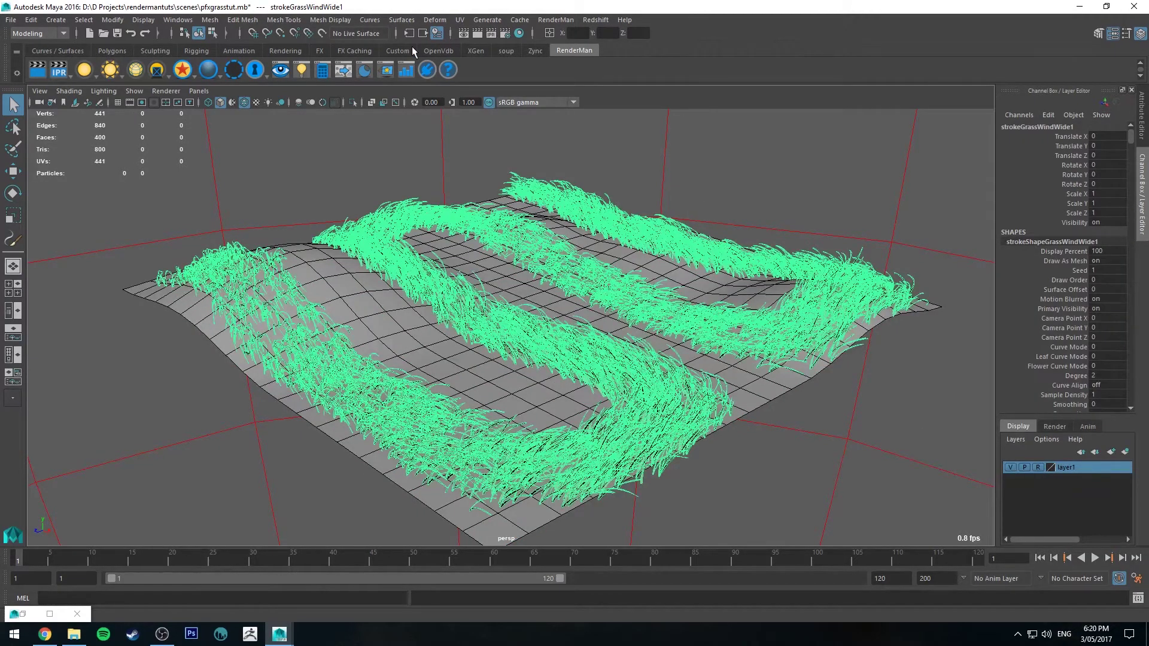
{"action": "left_click", "coordinate": [179, 20]}
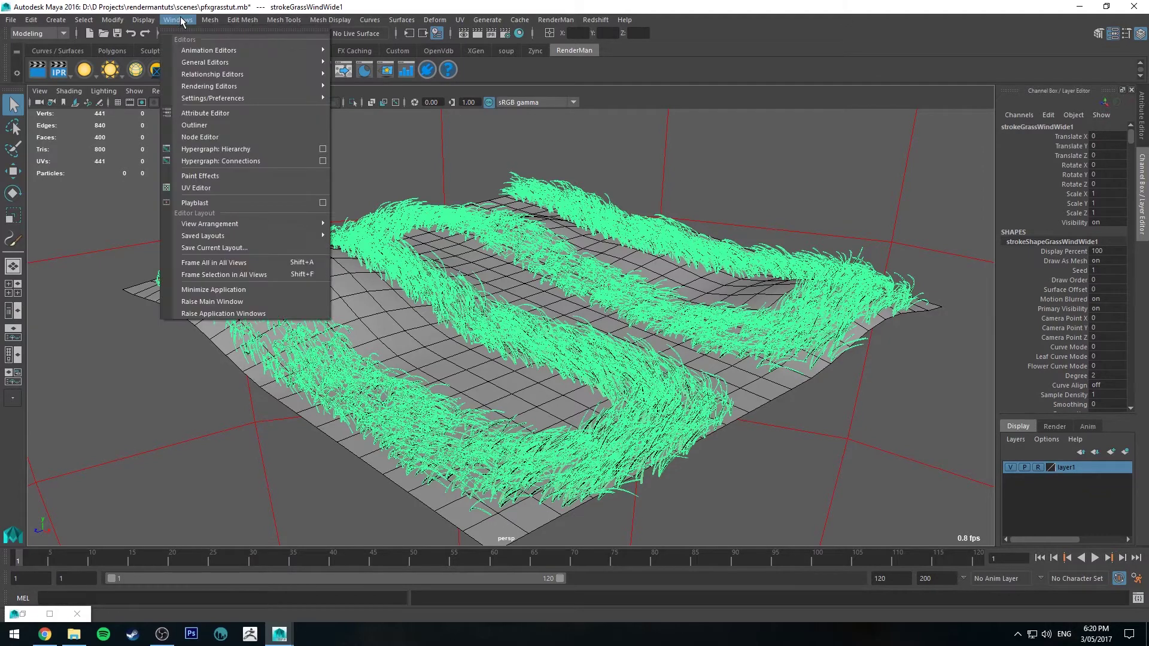
{"action": "left_click", "coordinate": [221, 137]}
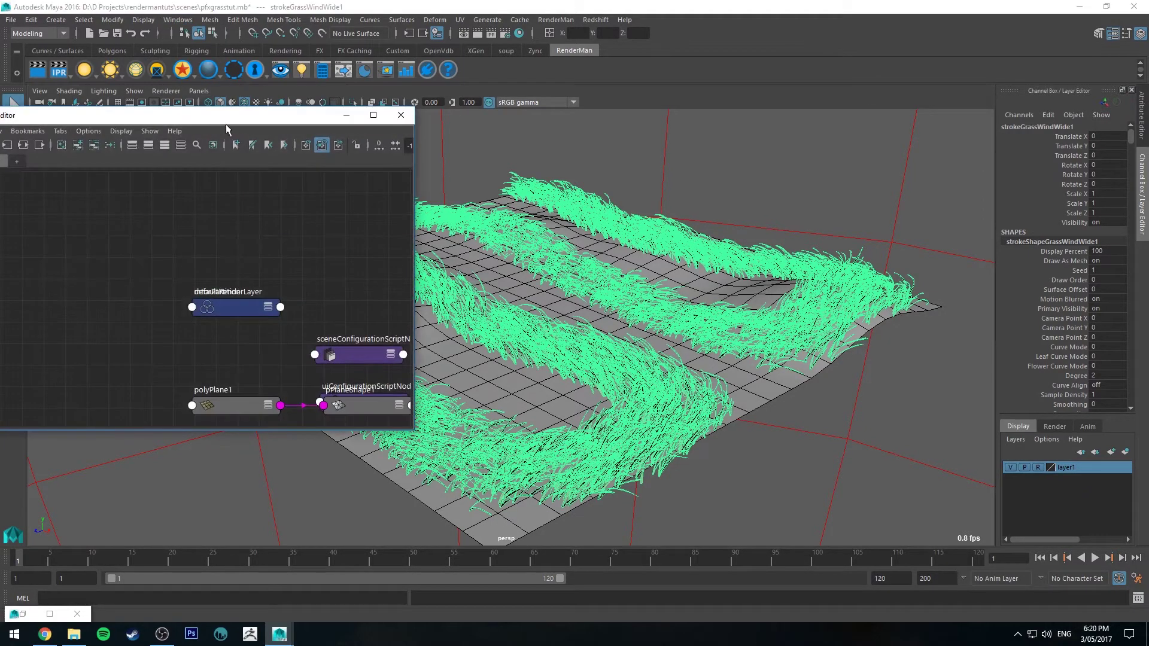
{"action": "left_click_drag", "start_coordinate": [226, 124], "coordinate": [485, 117]}
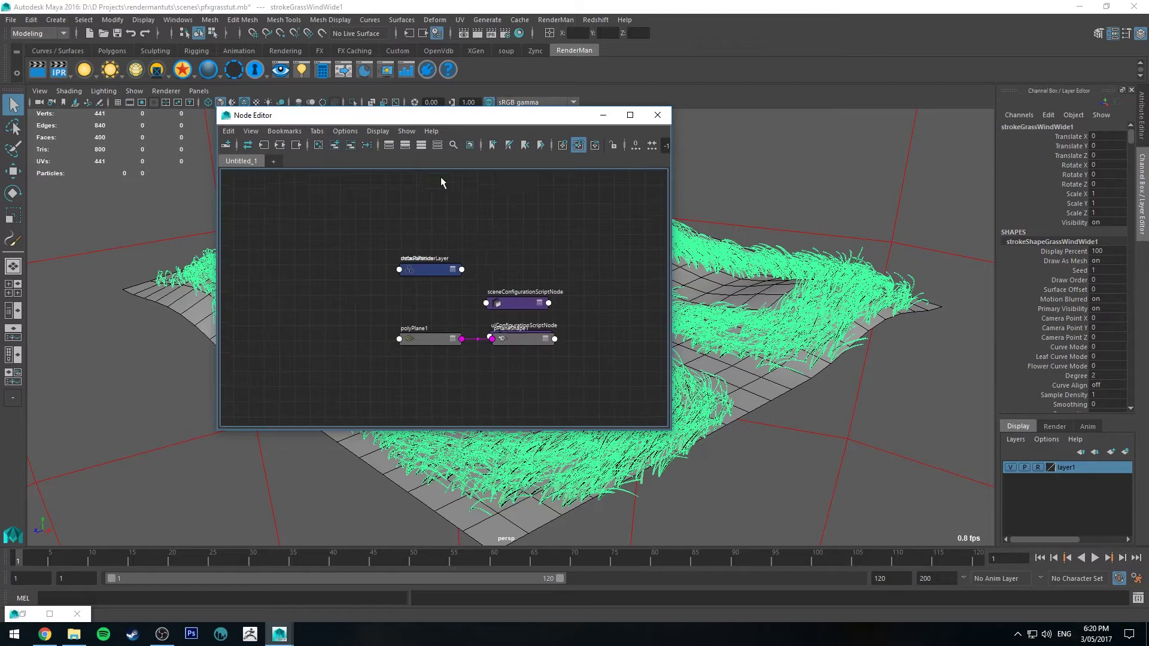
{"action": "left_click", "coordinate": [263, 145]}
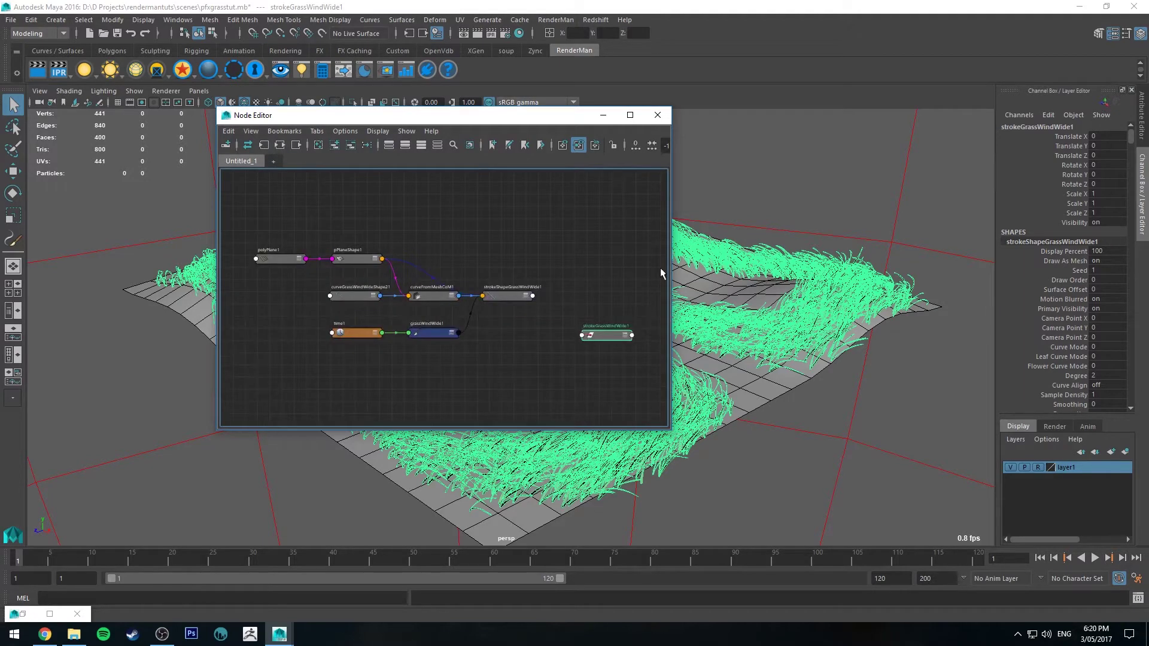
{"action": "scroll", "coordinate": [520, 326], "scroll_direction": "up", "scroll_amount": 2}
{"action": "scroll", "coordinate": [440, 301], "scroll_direction": "down", "scroll_amount": 2}
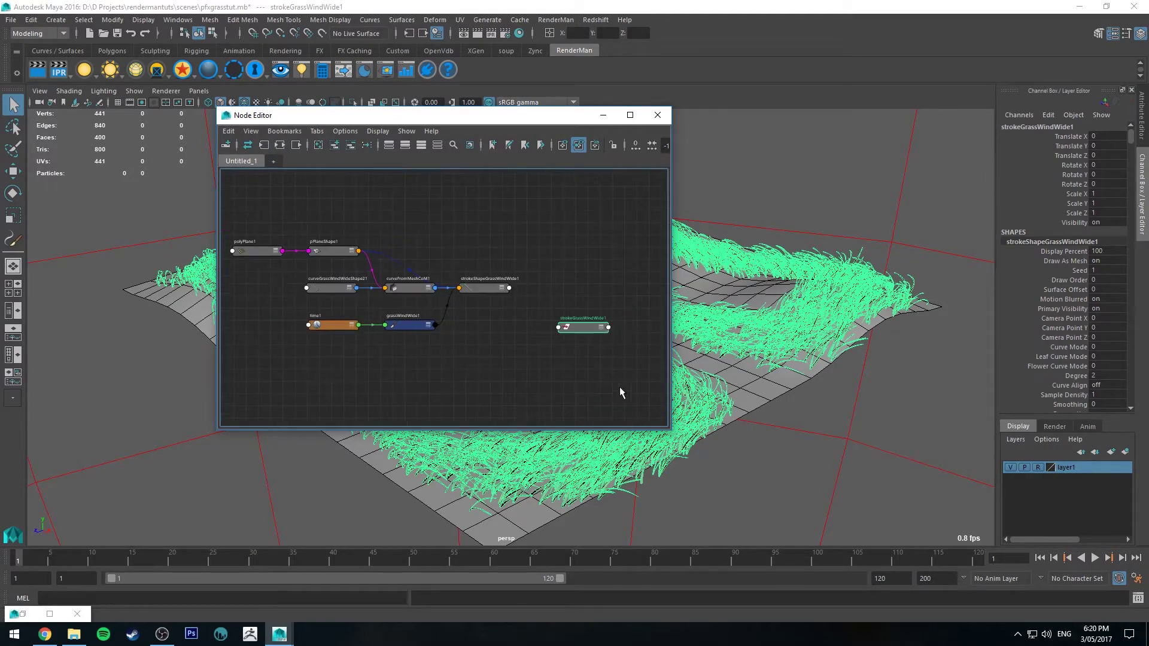
Add the RenderMan custom shading group attribute to the strokeGrassWindWide1 transform and show its RenderMan settings
{"action": "left_click_drag", "start_coordinate": [527, 123], "coordinate": [245, 171]}
{"action": "left_click", "coordinate": [1142, 110]}
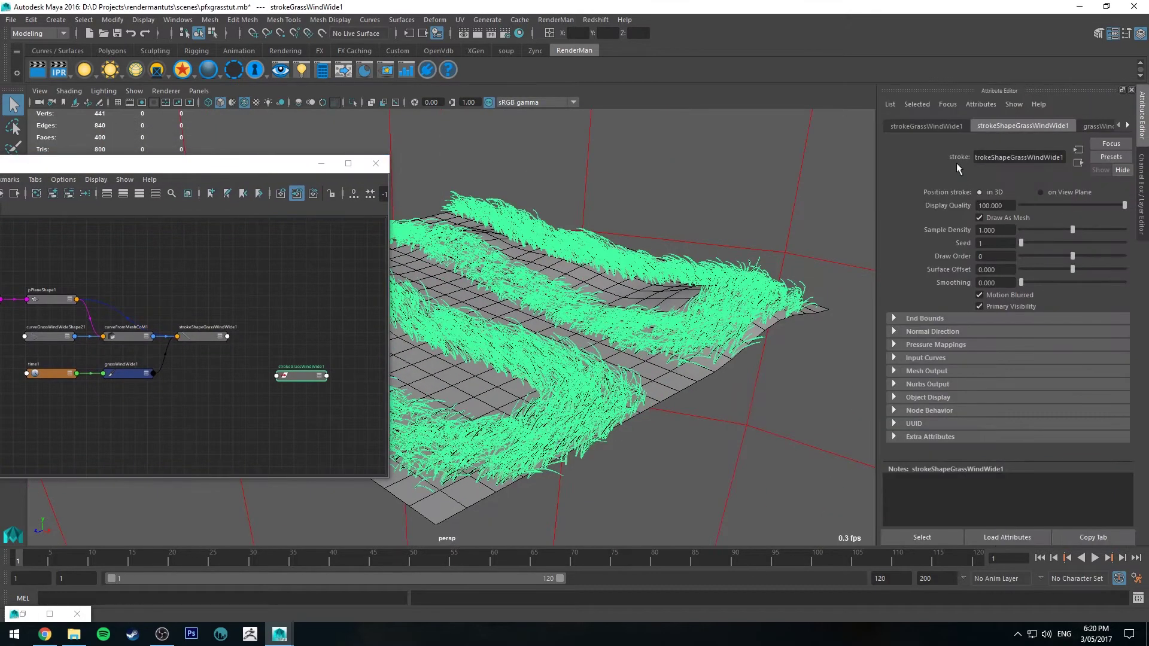
{"action": "left_click", "coordinate": [925, 126]}
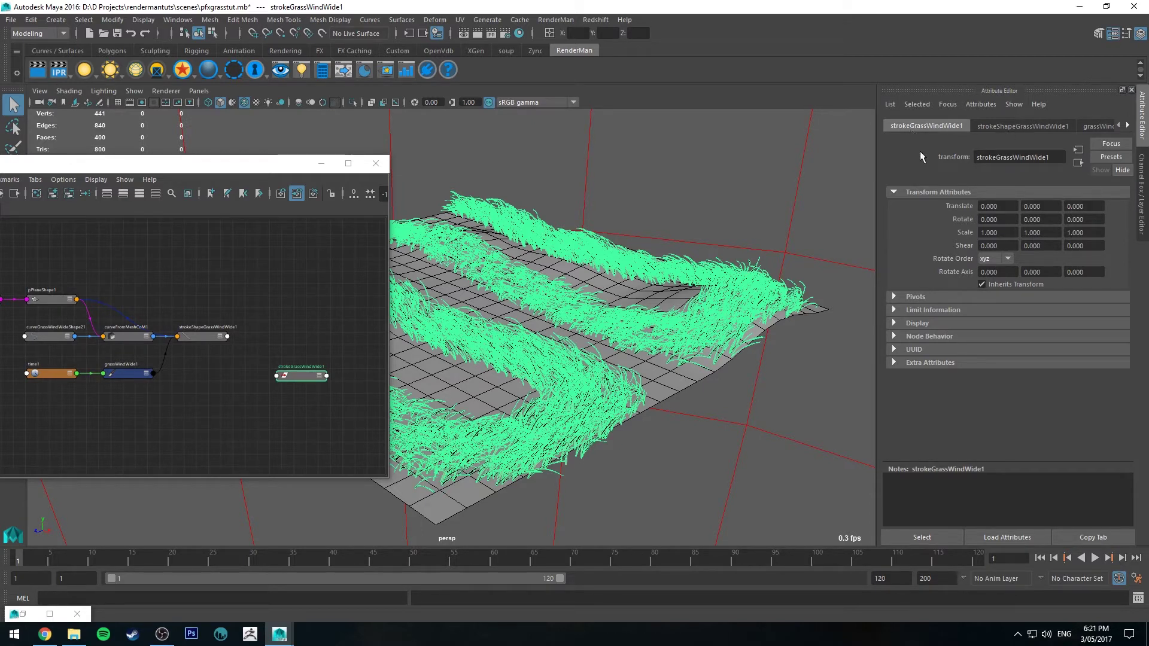
{"action": "left_click", "coordinate": [981, 104]}
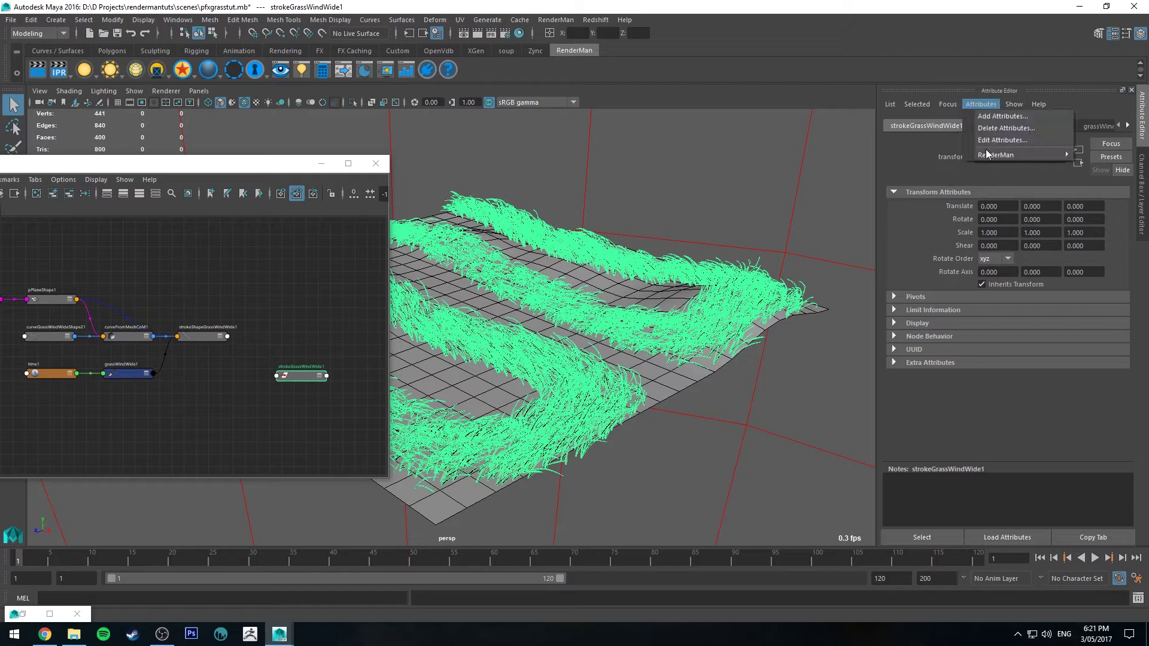
{"action": "mouse_move", "coordinate": [985, 157]}
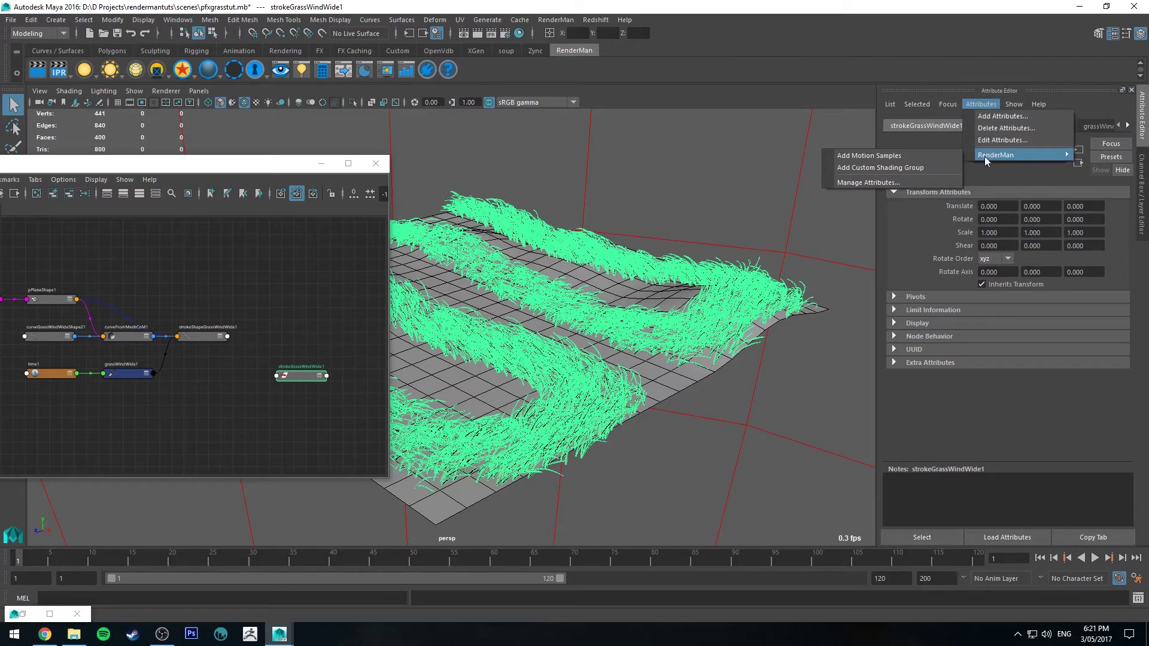
{"action": "left_click", "coordinate": [880, 167]}
{"action": "left_click", "coordinate": [895, 376]}
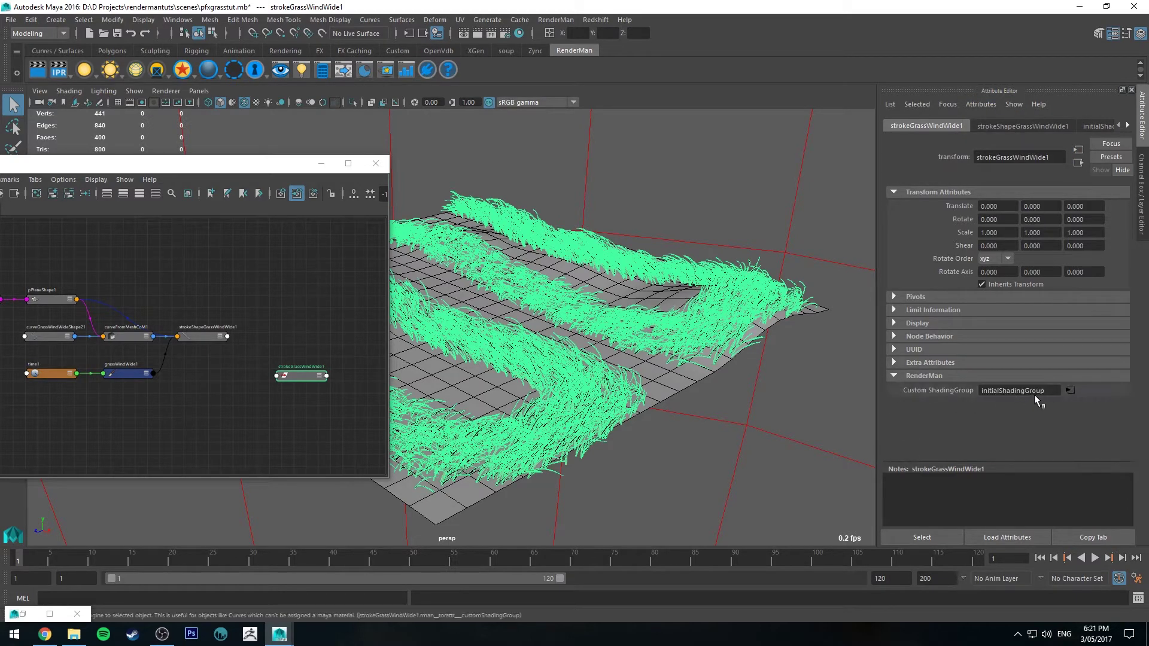
Regraph the stroke in the Node Editor, expand the strokeGrassWindWide1 node to all attributes, and place initialShadingGroup beside it
{"action": "left_click_drag", "start_coordinate": [275, 165], "coordinate": [449, 147]}
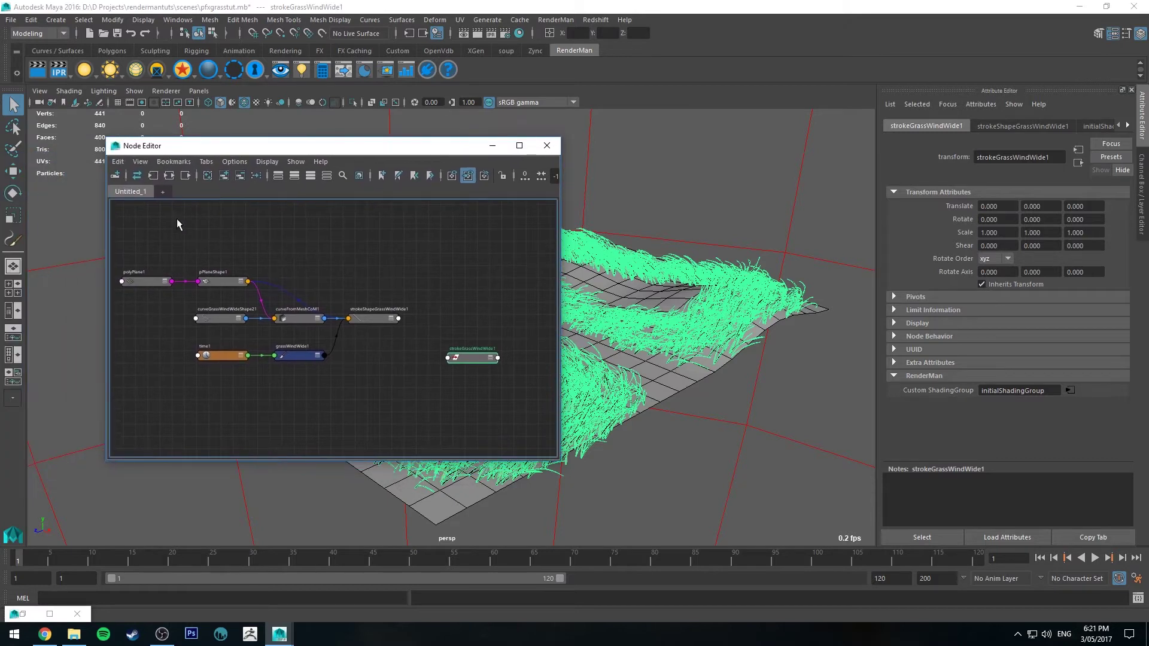
{"action": "left_click", "coordinate": [169, 176]}
{"action": "scroll", "coordinate": [479, 374], "scroll_direction": "up", "scroll_amount": 2}
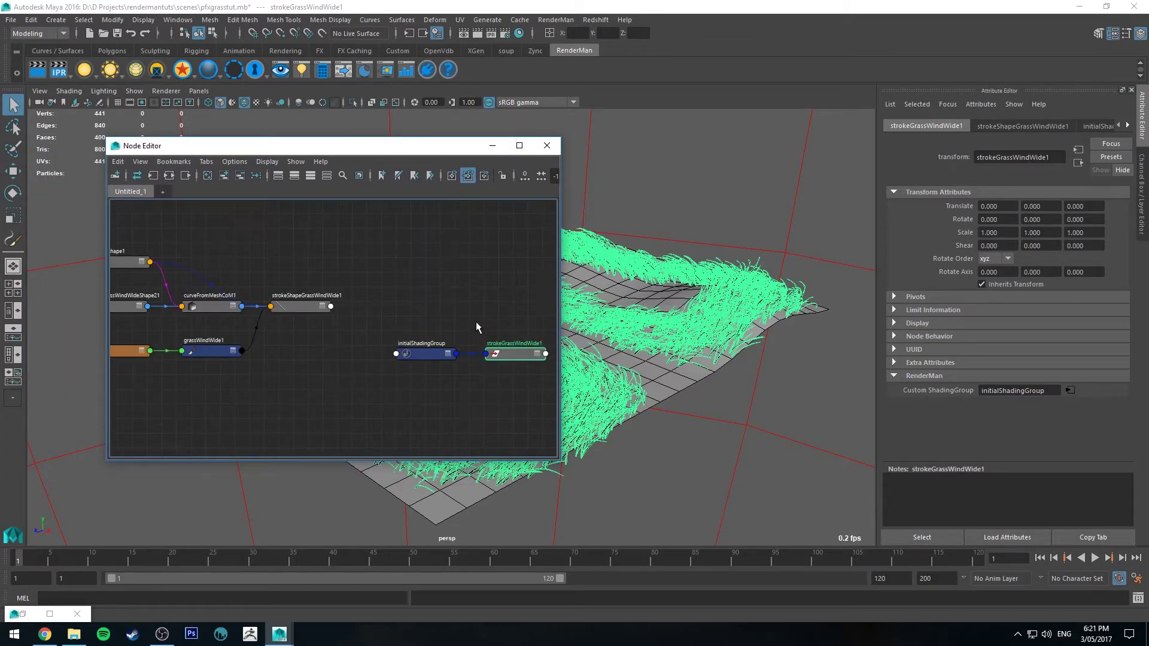
{"action": "middle_click_drag", "start_coordinate": [491, 319], "coordinate": [369, 311], "text": "alt"}
{"action": "scroll", "coordinate": [388, 342], "scroll_direction": "up", "scroll_amount": 2}
{"action": "key", "text": "3"}
{"action": "left_click_drag", "start_coordinate": [394, 343], "coordinate": [398, 241]}
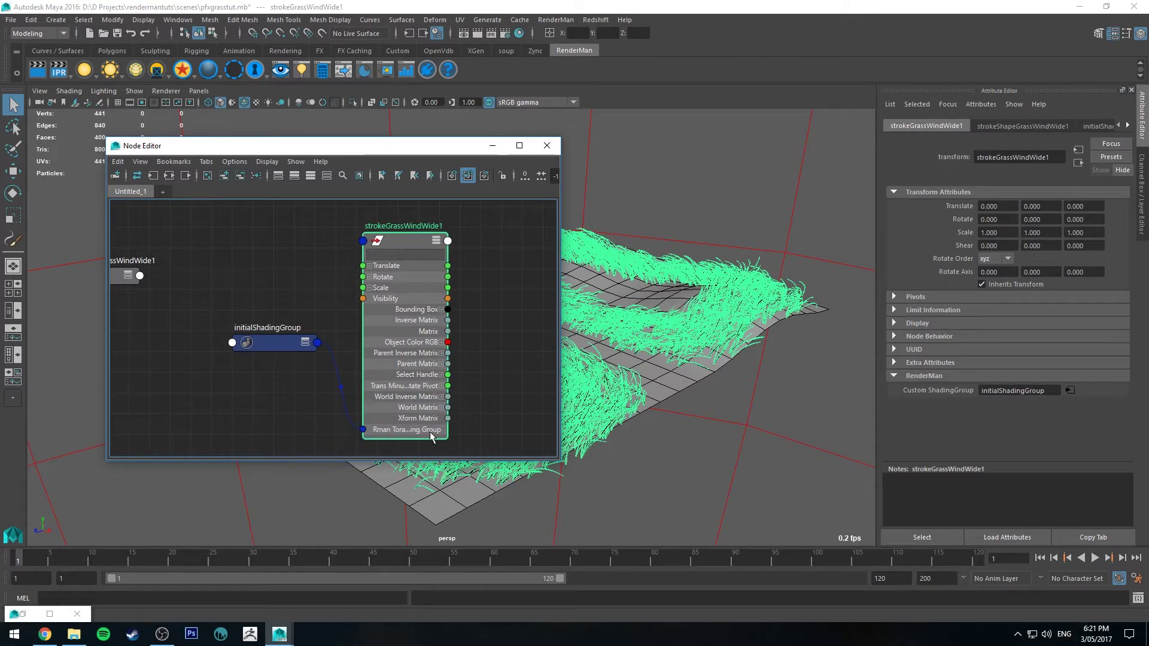
{"action": "left_click_drag", "start_coordinate": [275, 340], "coordinate": [238, 347]}
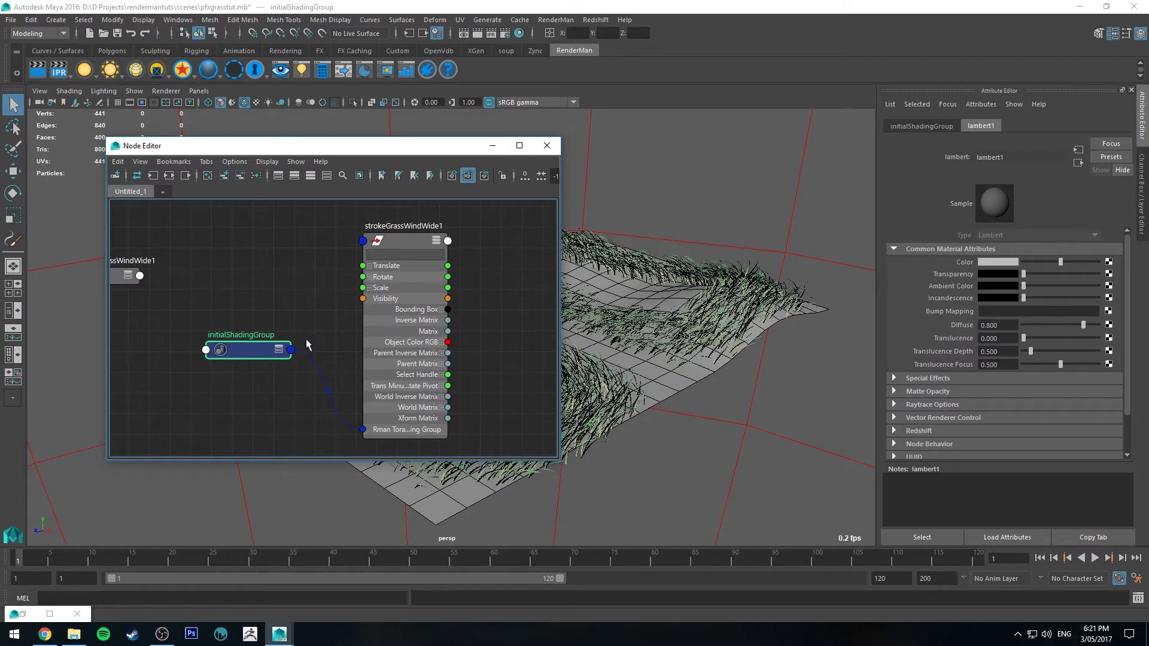
{"action": "scroll", "coordinate": [274, 309], "scroll_direction": "down", "scroll_amount": 3}
{"action": "middle_click_drag", "start_coordinate": [272, 285], "coordinate": [300, 294]}
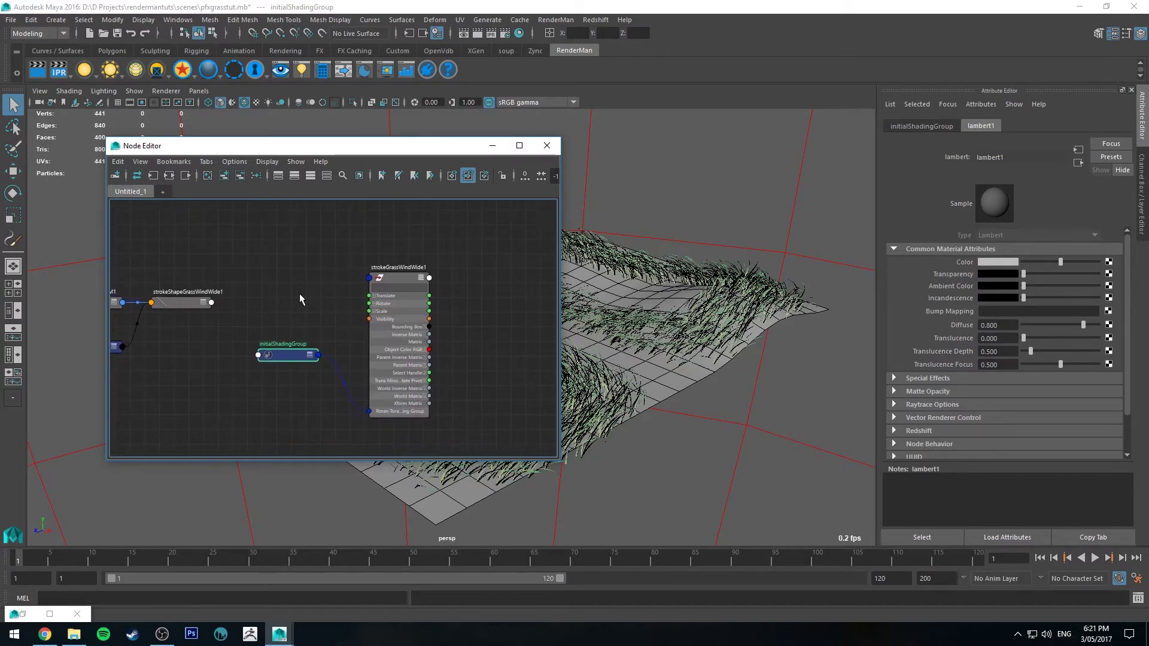
Open the Hypershade and create a PxrSurface material
{"action": "left_click", "coordinate": [521, 33]}
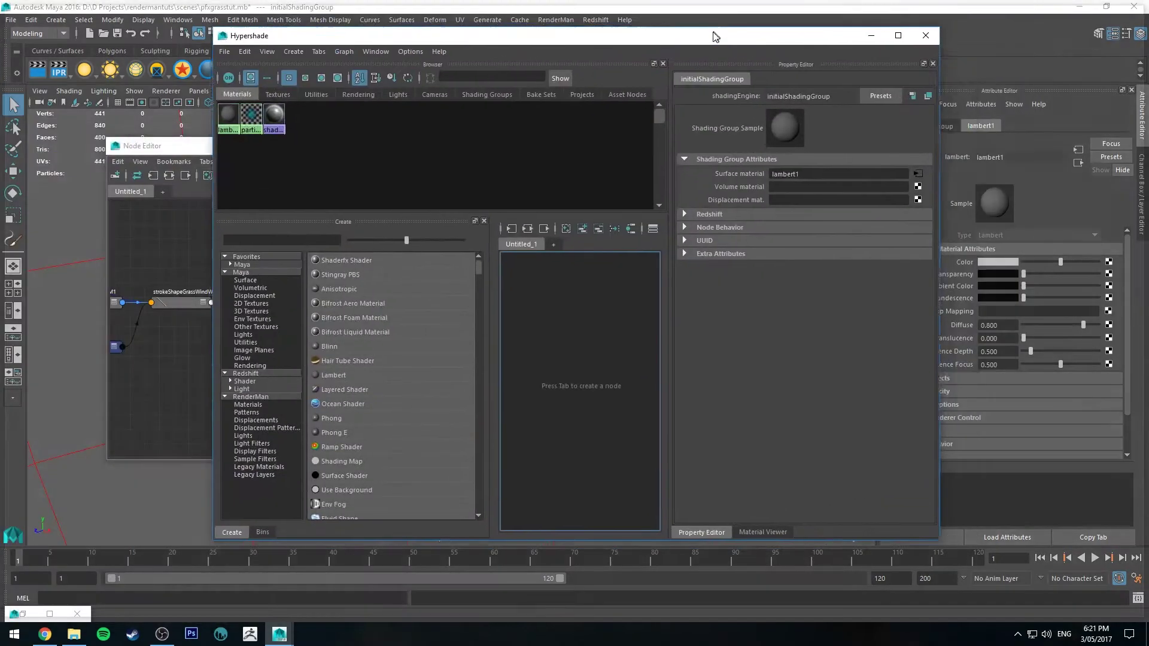
{"action": "left_click_drag", "start_coordinate": [715, 36], "coordinate": [705, 21]}
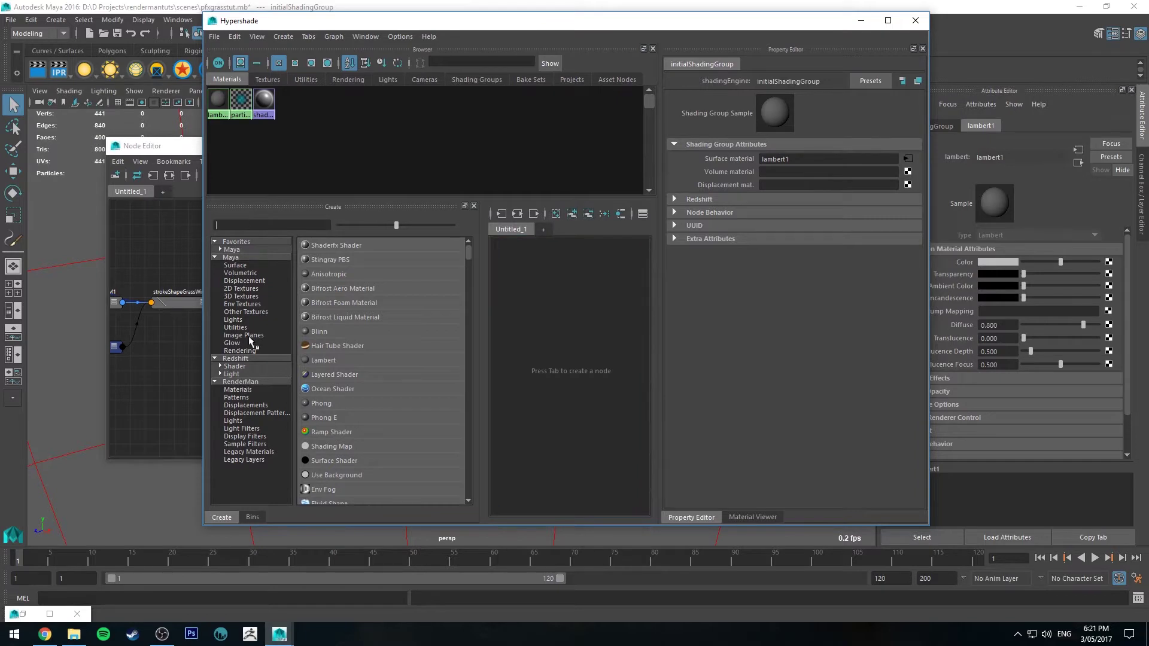
{"action": "type", "text": "pxrsur"}
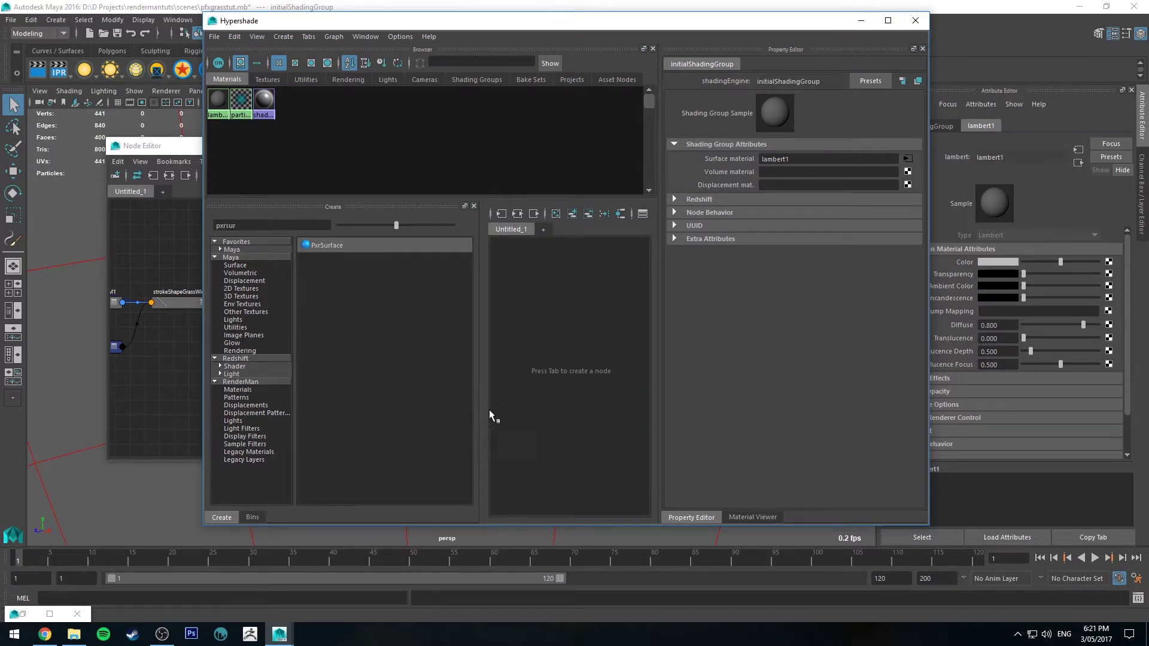
{"action": "left_click", "coordinate": [321, 246]}
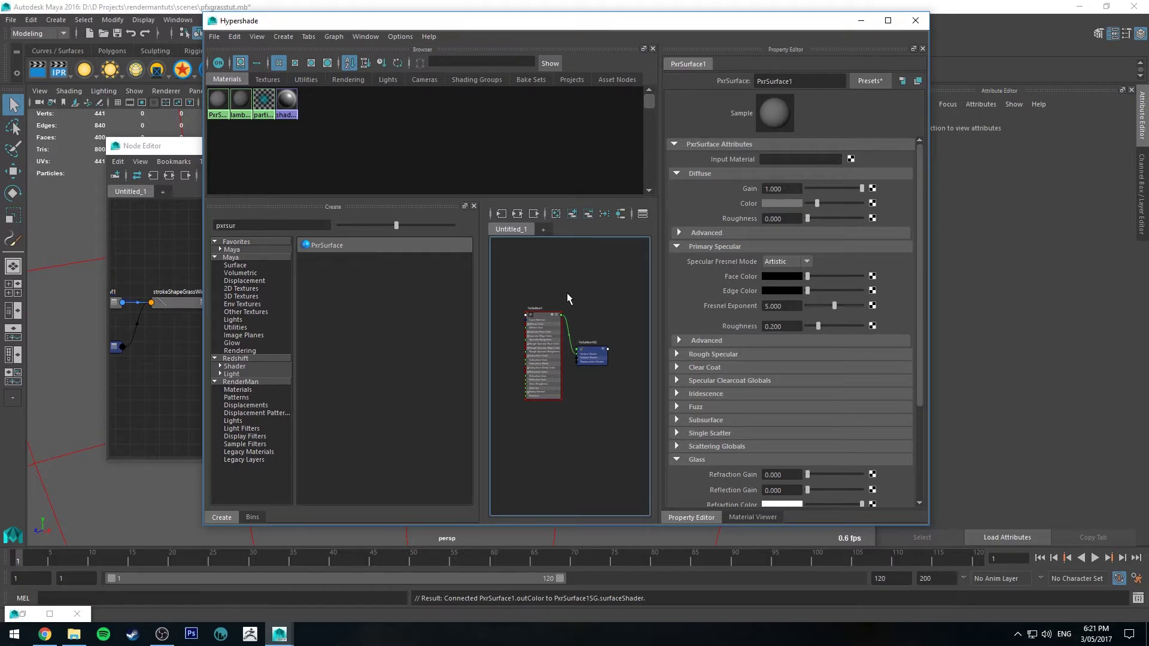
Bring the PxrSurface1SG shading group into the Node Editor graph and move the Hypershade out of the way
{"action": "left_click_drag", "start_coordinate": [512, 20], "coordinate": [716, 23]}
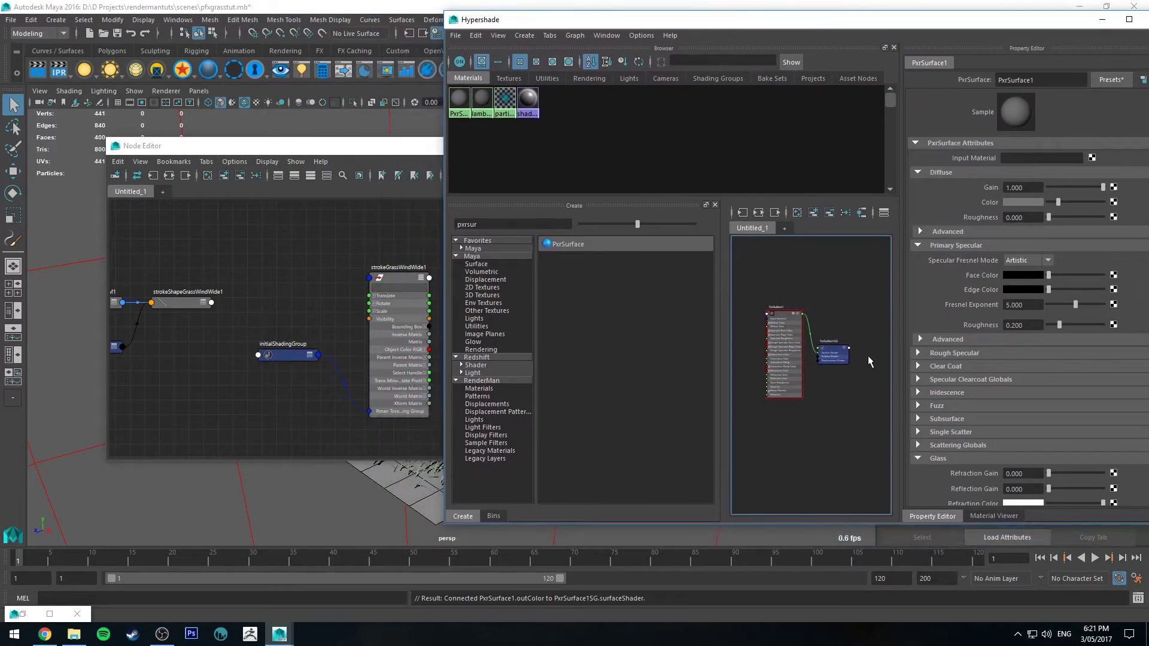
{"action": "left_click", "coordinate": [833, 356]}
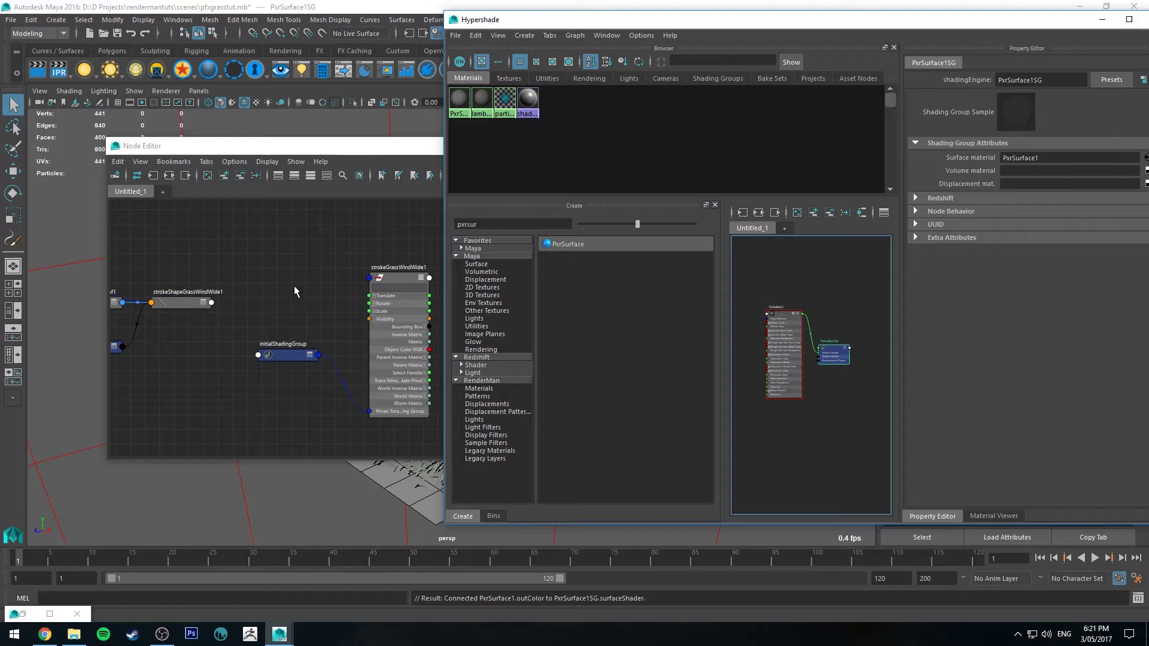
{"action": "left_click_drag", "start_coordinate": [1011, 25], "coordinate": [1148, 25]}
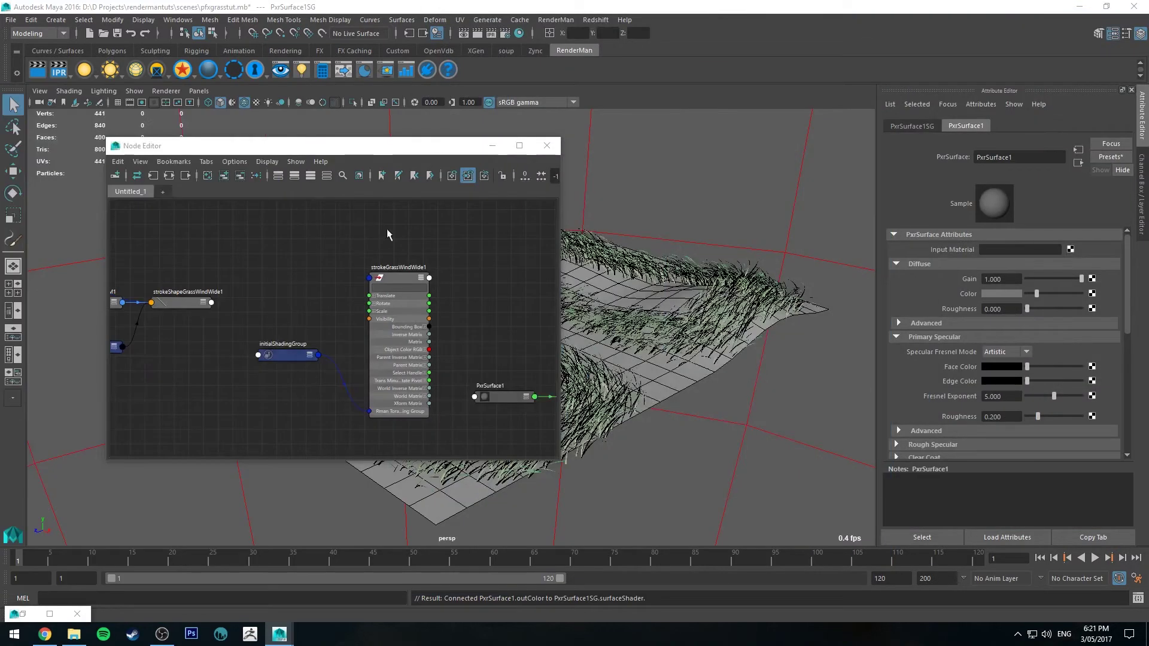
{"action": "scroll", "coordinate": [394, 267], "scroll_direction": "down", "scroll_amount": 5}
{"action": "scroll", "coordinate": [417, 269], "scroll_direction": "up", "scroll_amount": 3}
{"action": "scroll", "coordinate": [503, 335], "scroll_direction": "up", "scroll_amount": 2}
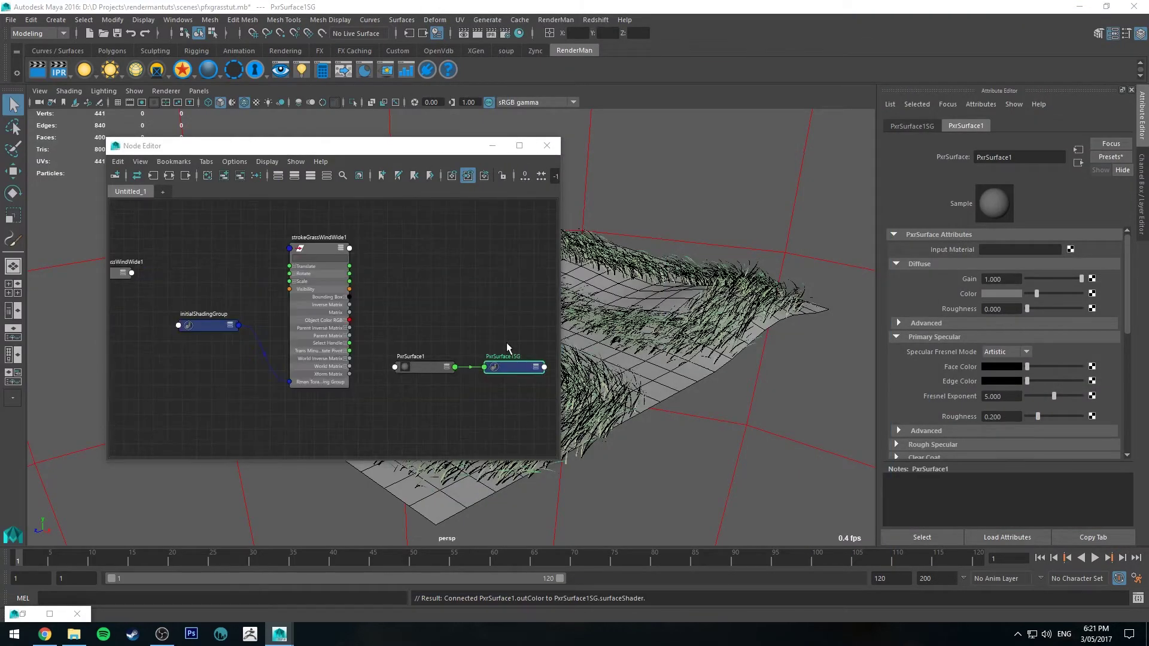
Arrange the PxrSurface1 and PxrSurface1SG nodes beside the grass stroke node and expand PxrSurface1SG to show all its attributes
{"action": "left_click_drag", "start_coordinate": [520, 323], "coordinate": [137, 246]}
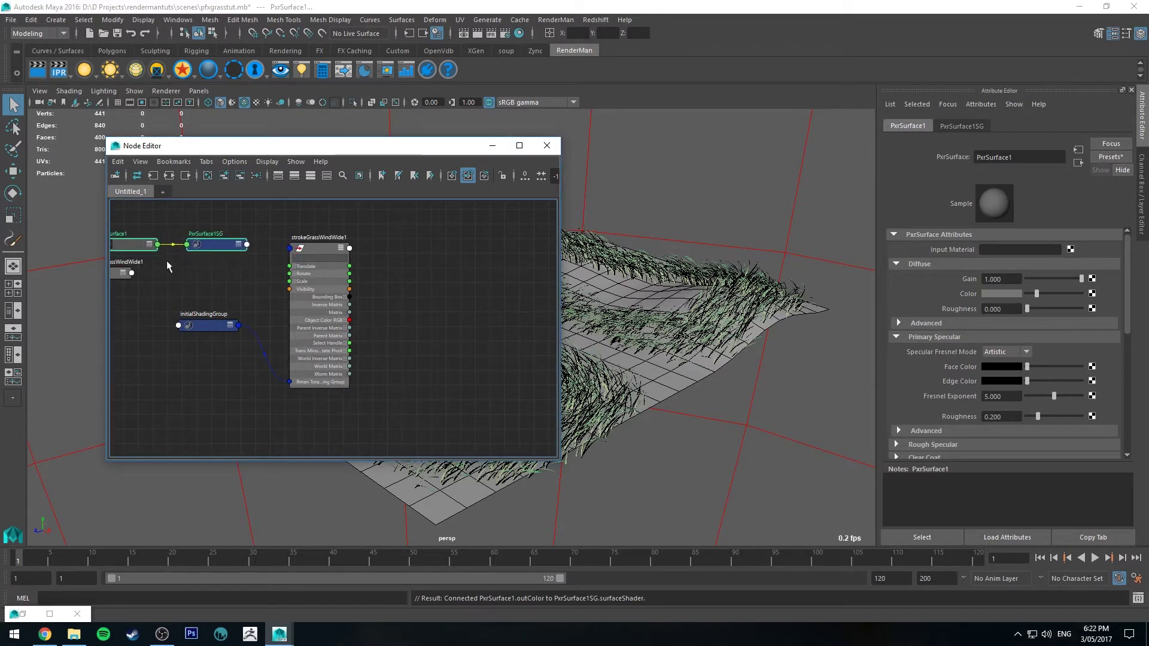
{"action": "middle_click_drag", "start_coordinate": [195, 276], "coordinate": [312, 308], "text": "alt"}
{"action": "left_click_drag", "start_coordinate": [316, 358], "coordinate": [304, 365]}
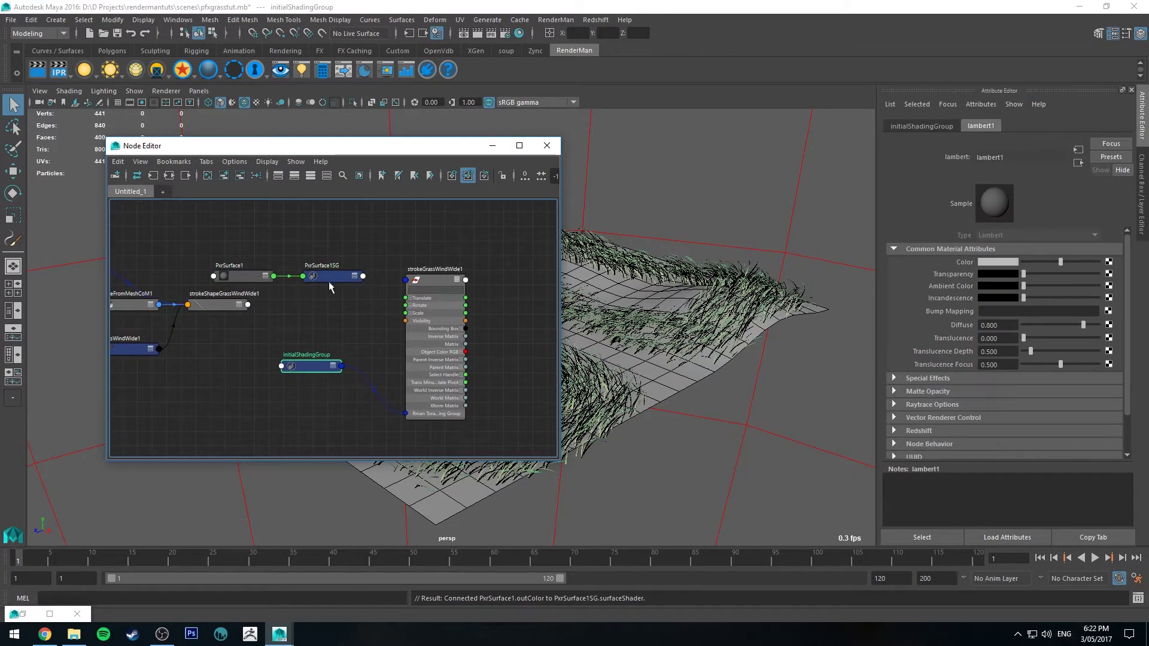
{"action": "left_click_drag", "start_coordinate": [329, 279], "coordinate": [325, 276]}
{"action": "key", "text": "3"}
{"action": "left_click_drag", "start_coordinate": [290, 367], "coordinate": [301, 389]}
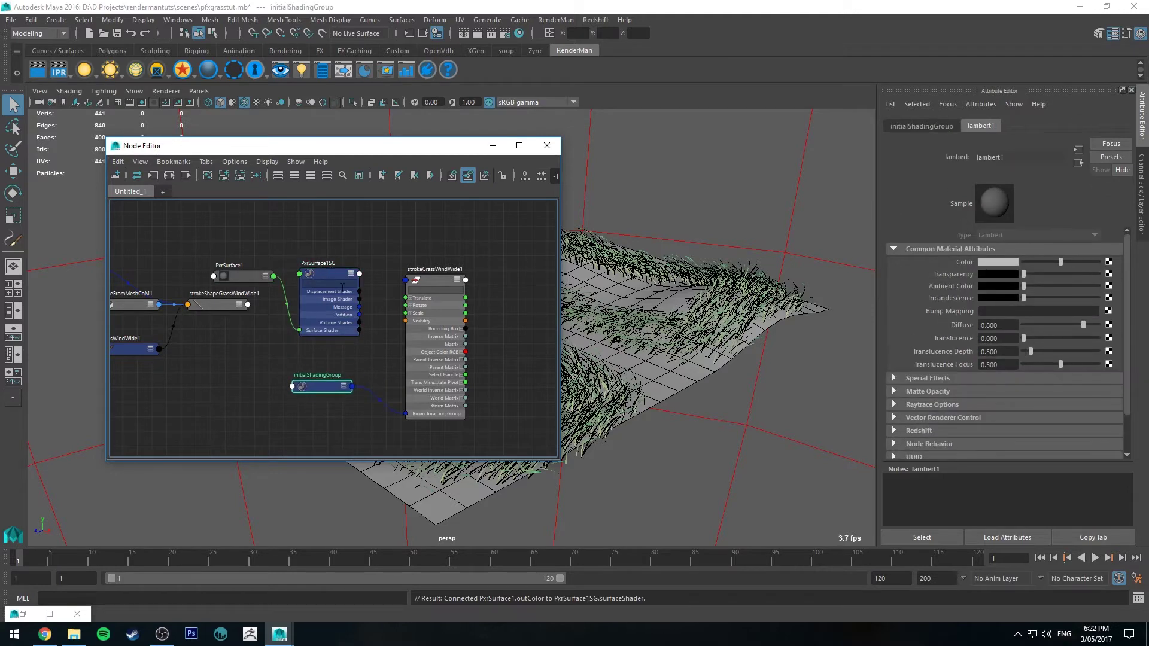
{"action": "left_click", "coordinate": [330, 273]}
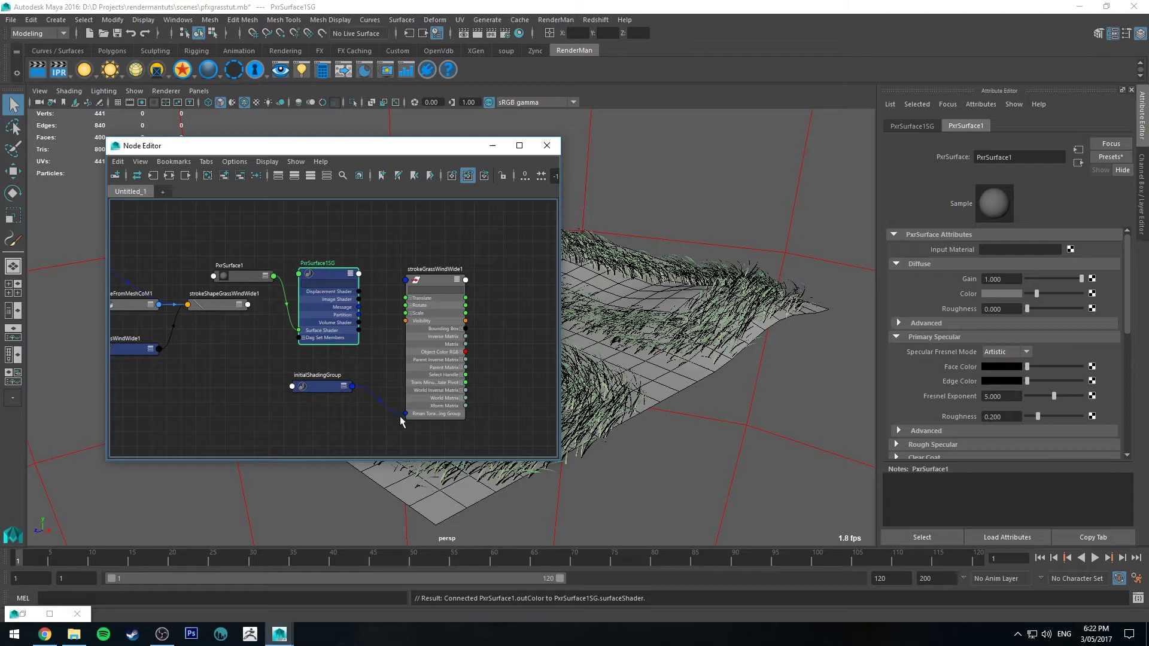
Connect the PxrSurface1SG message output to the grass stroke's RenderMan custom shading group in place of initialShadingGroup
{"action": "left_click", "coordinate": [383, 409]}
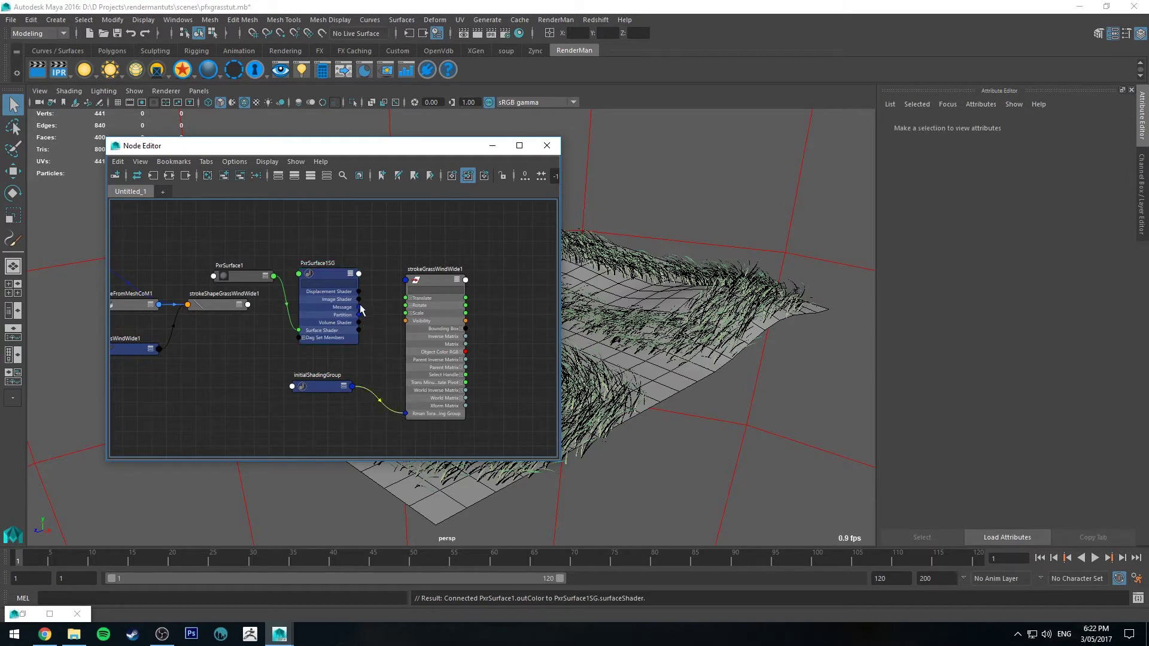
{"action": "left_click_drag", "start_coordinate": [361, 307], "coordinate": [413, 414]}
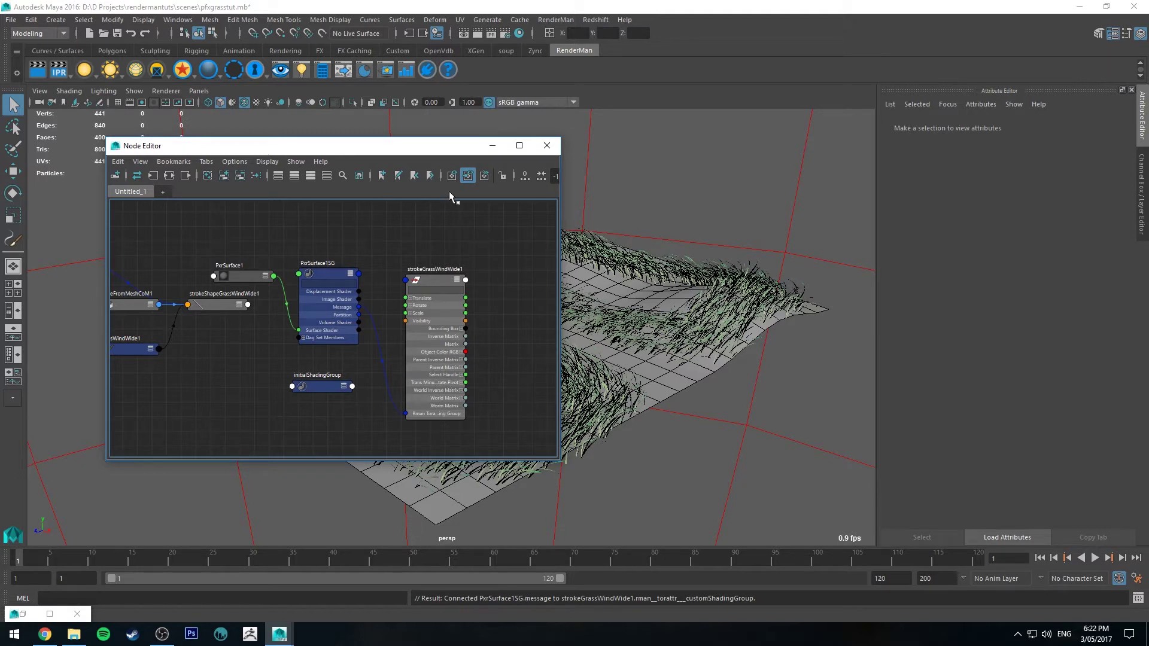
Bring back the Hypershade at full size and add a PxrPrimvar node to the PxrSurface1 graph
{"action": "left_click_drag", "start_coordinate": [0, 168], "coordinate": [395, 167]}
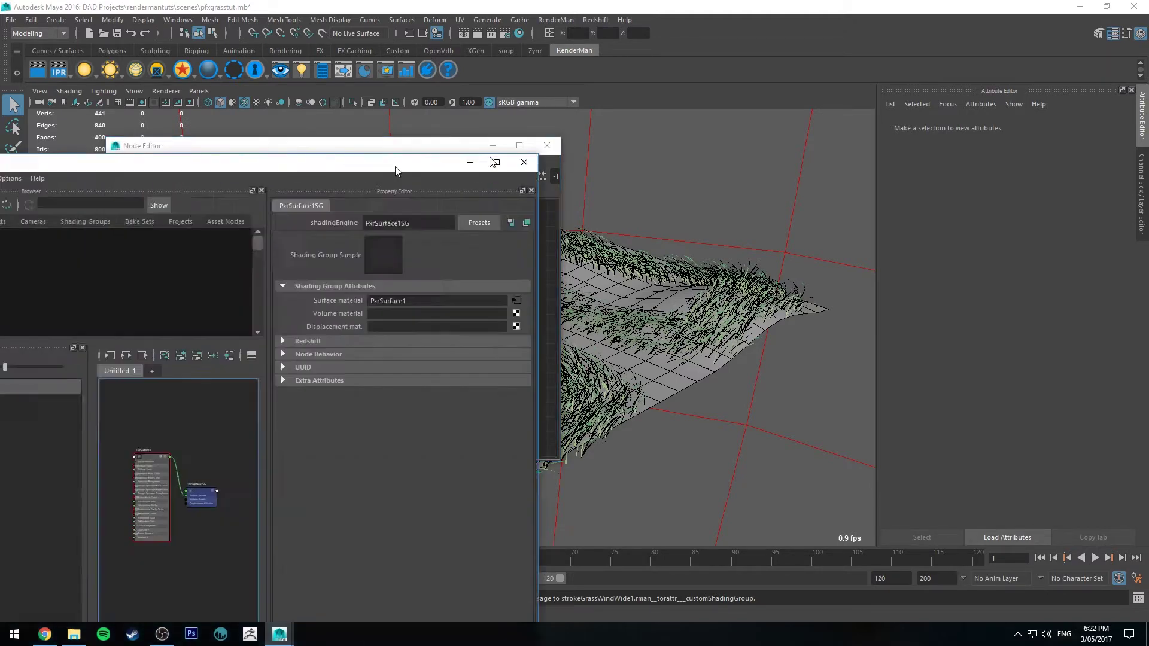
{"action": "left_click", "coordinate": [495, 162]}
{"action": "scroll", "coordinate": [401, 328], "scroll_direction": "up", "scroll_amount": 5}
{"action": "middle_click_drag", "start_coordinate": [336, 318], "coordinate": [451, 292], "text": "alt"}
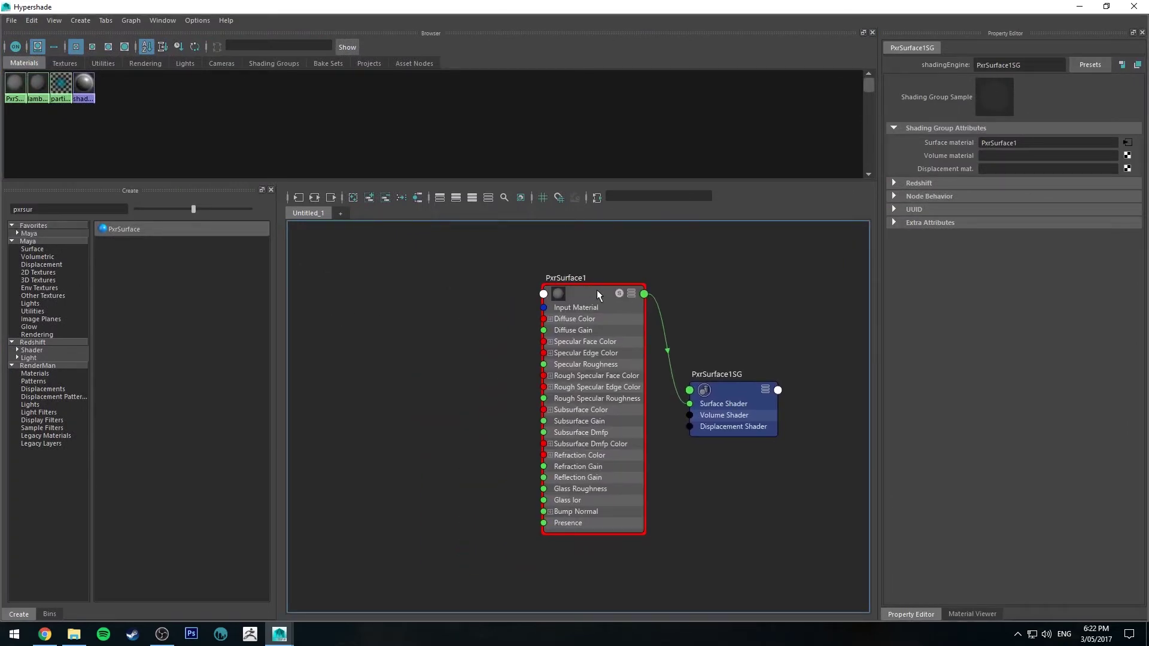
{"action": "key", "text": "Tab"}
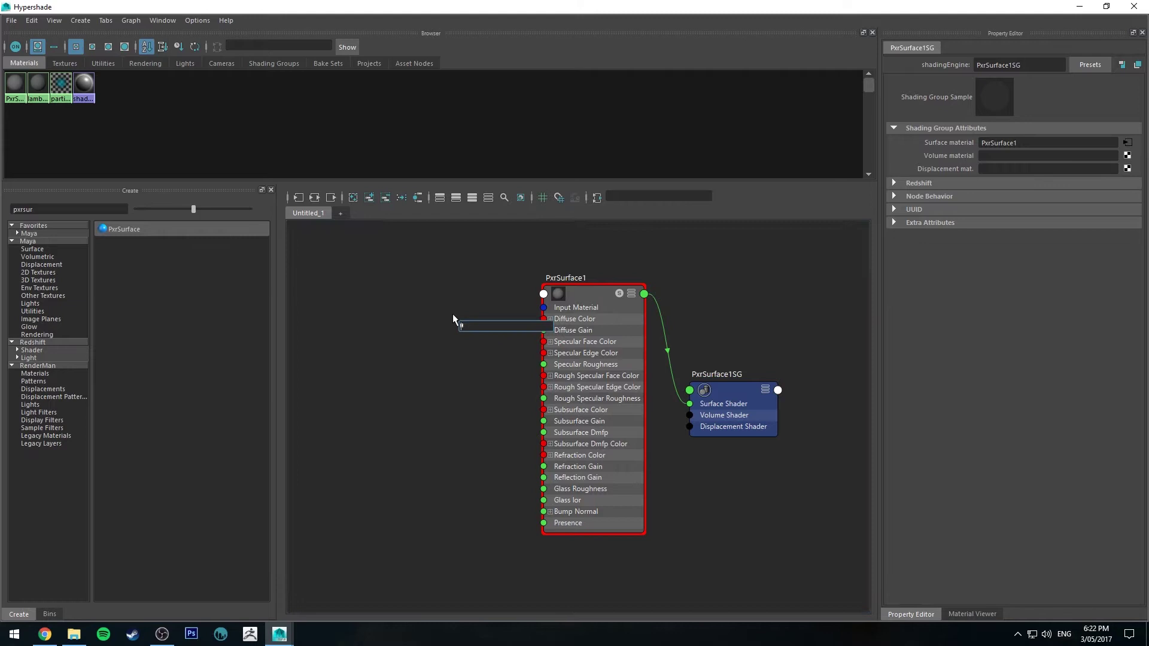
{"action": "type", "text": "p"}
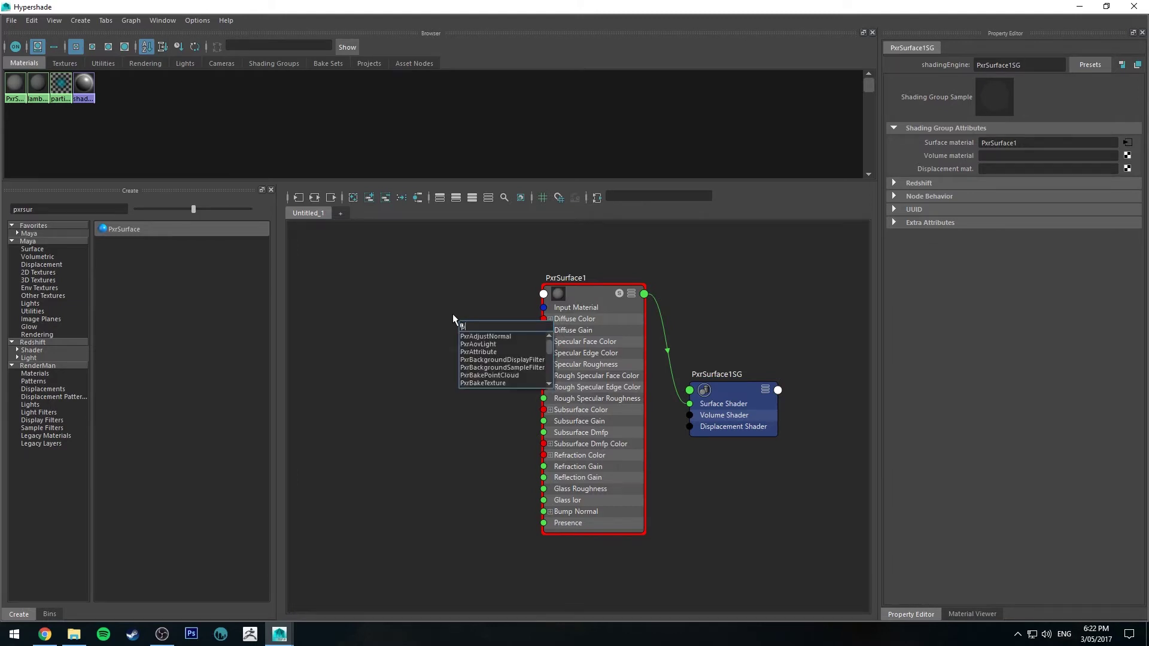
{"action": "type", "text": "xrprim"}
{"action": "key", "text": "Return"}
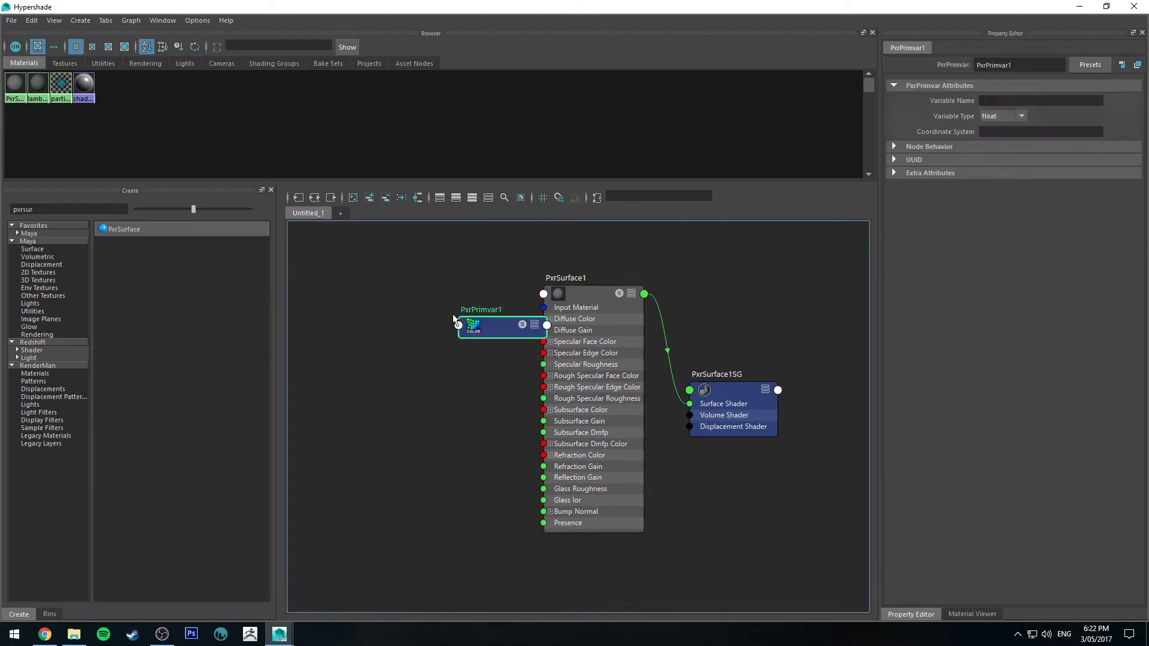
Place the PxrPrimvar node ahead of PxrSurface1, show all its attributes, and connect its Result RGB to Diffuse Color
{"action": "left_click_drag", "start_coordinate": [492, 325], "coordinate": [427, 317]}
{"action": "key", "text": "3"}
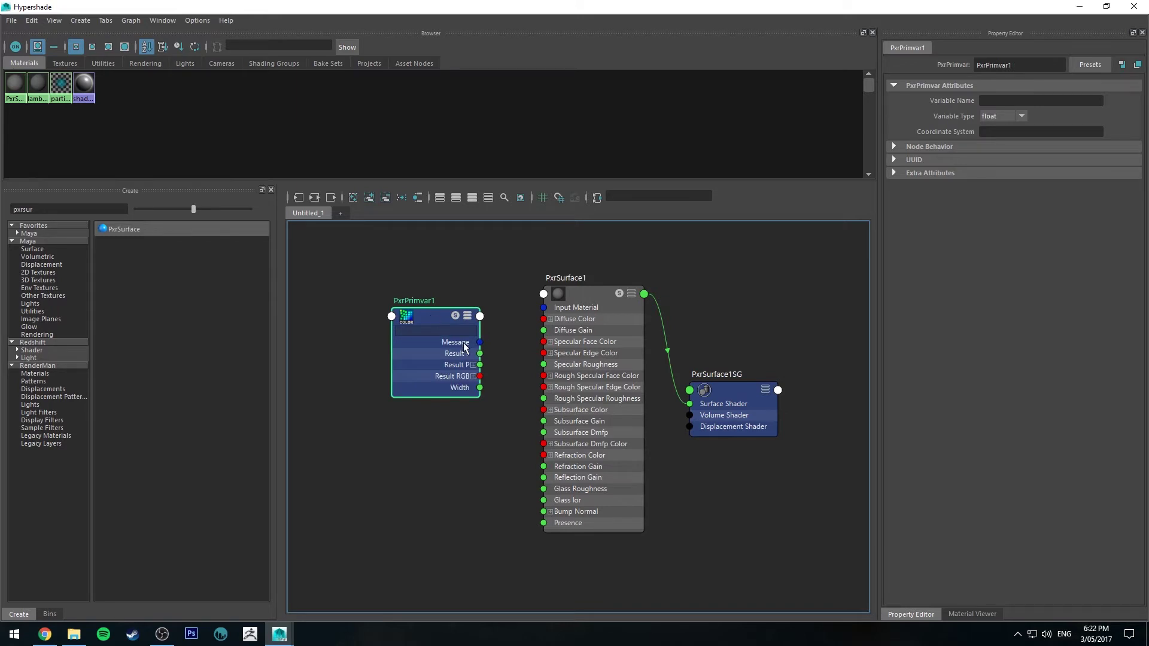
{"action": "left_click_drag", "start_coordinate": [482, 376], "coordinate": [543, 319]}
{"action": "left_click_drag", "start_coordinate": [411, 319], "coordinate": [414, 317]}
Set the PxrPrimvar variable name to Cs and its variable type to color
{"action": "left_click", "coordinate": [994, 101]}
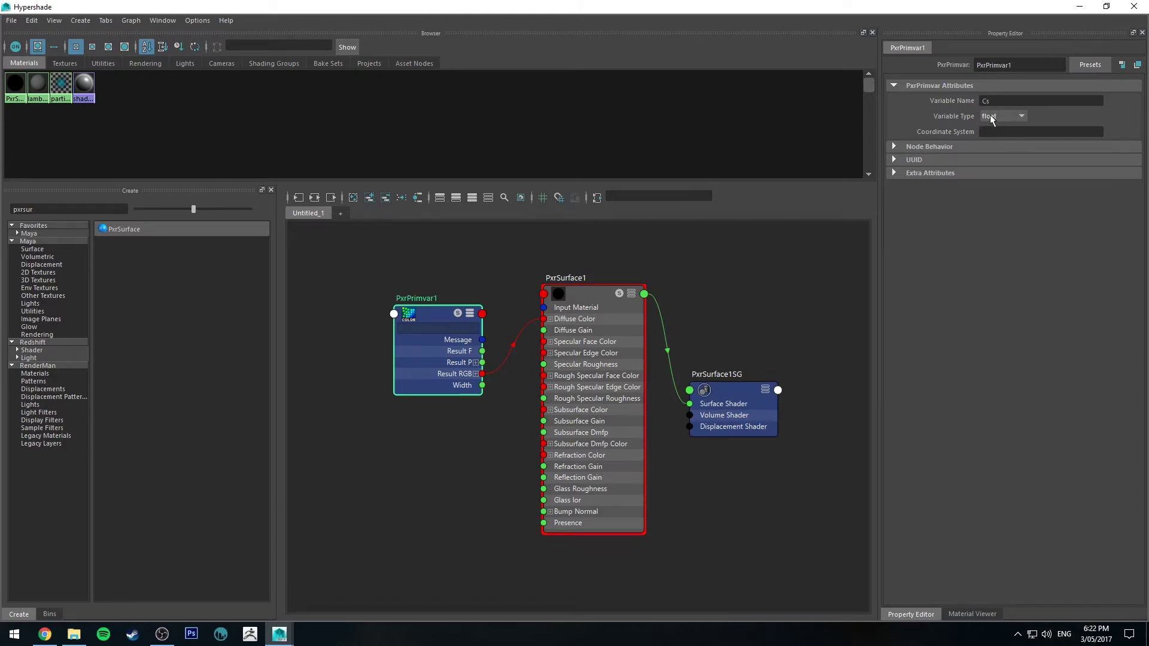
{"action": "left_click", "coordinate": [1017, 118]}
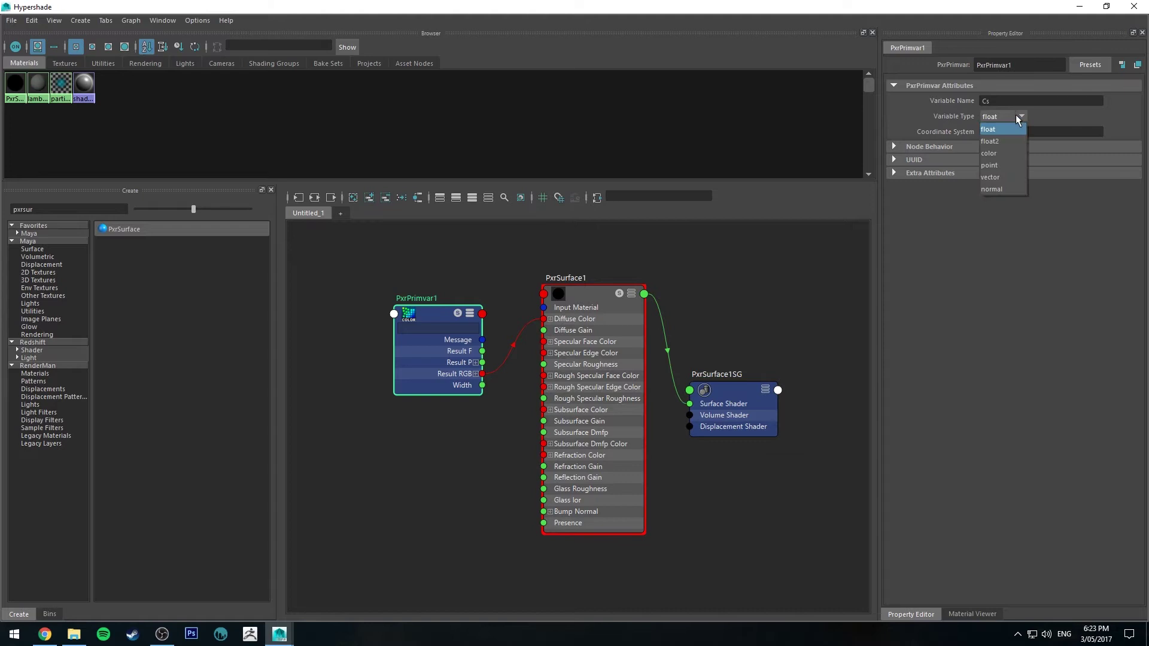
{"action": "left_click", "coordinate": [989, 153]}
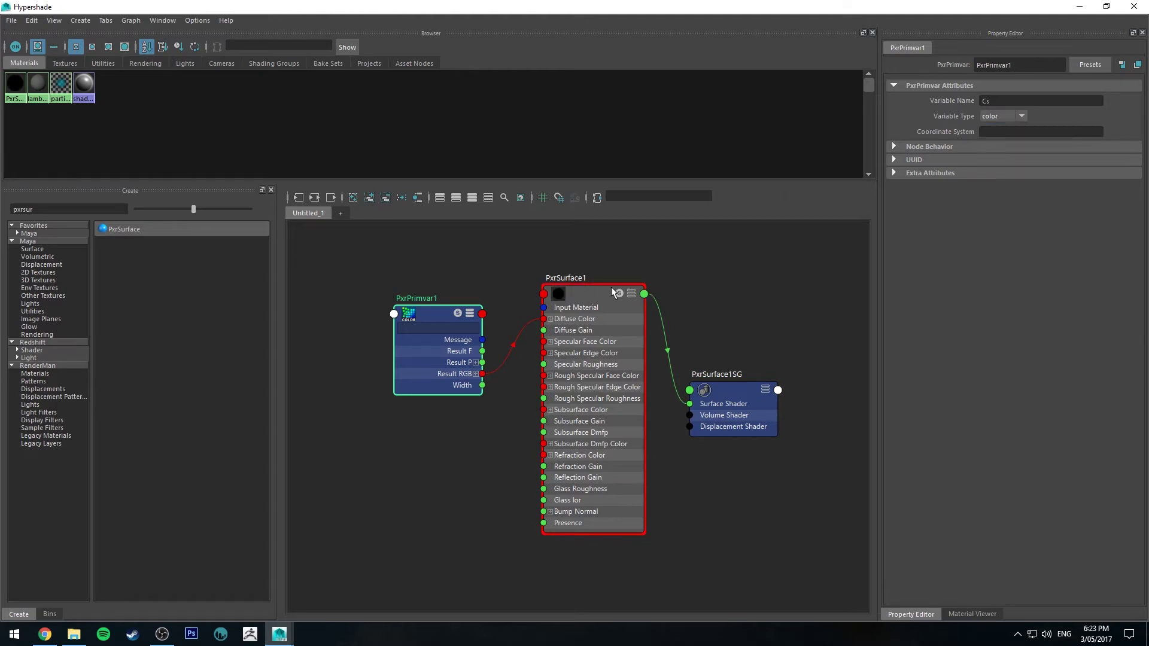
Make PxrSurface1's diffuse double sided in its advanced diffuse settings and raise the transmit color to white
{"action": "left_click", "coordinate": [589, 292]}
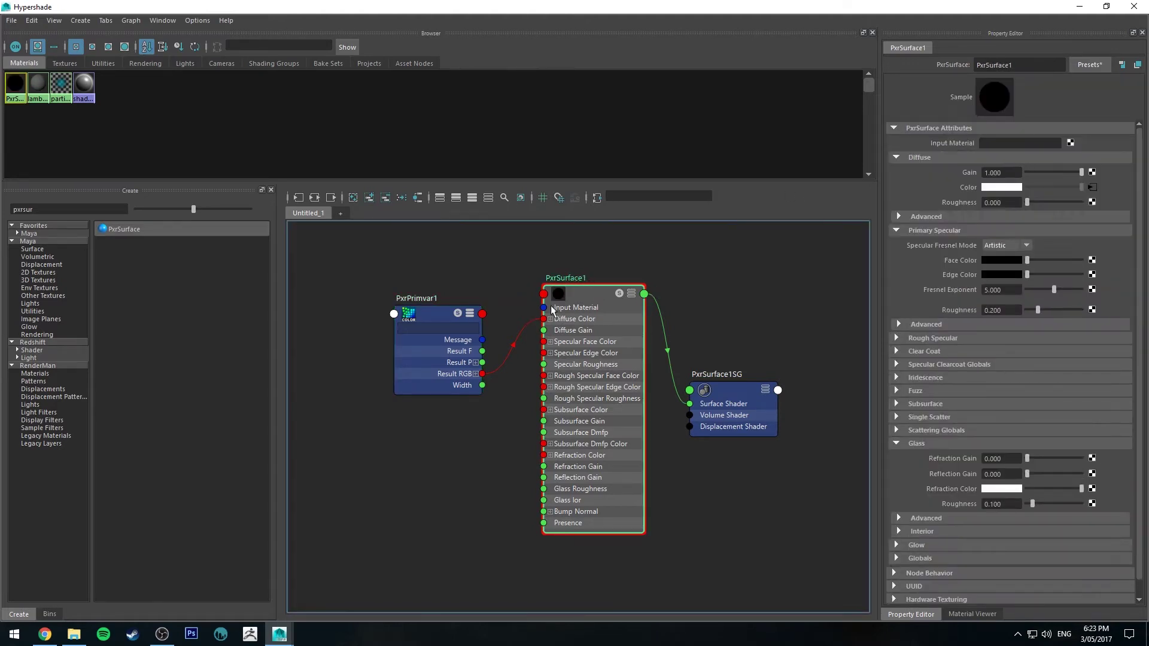
{"action": "left_click", "coordinate": [909, 216]}
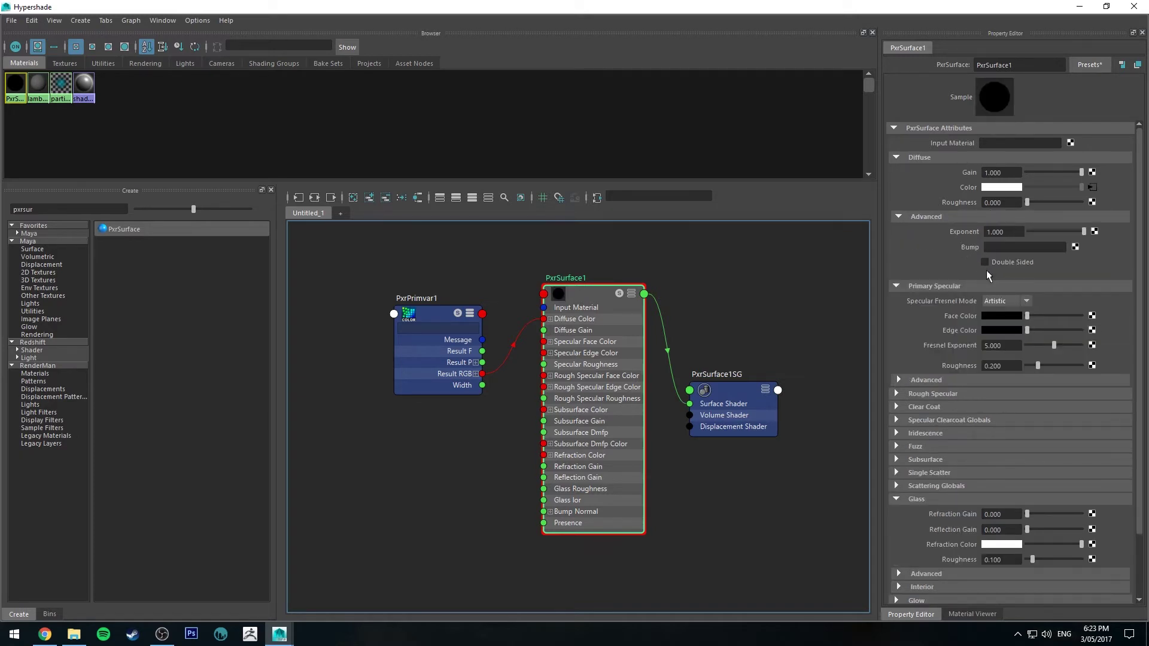
{"action": "left_click", "coordinate": [993, 263]}
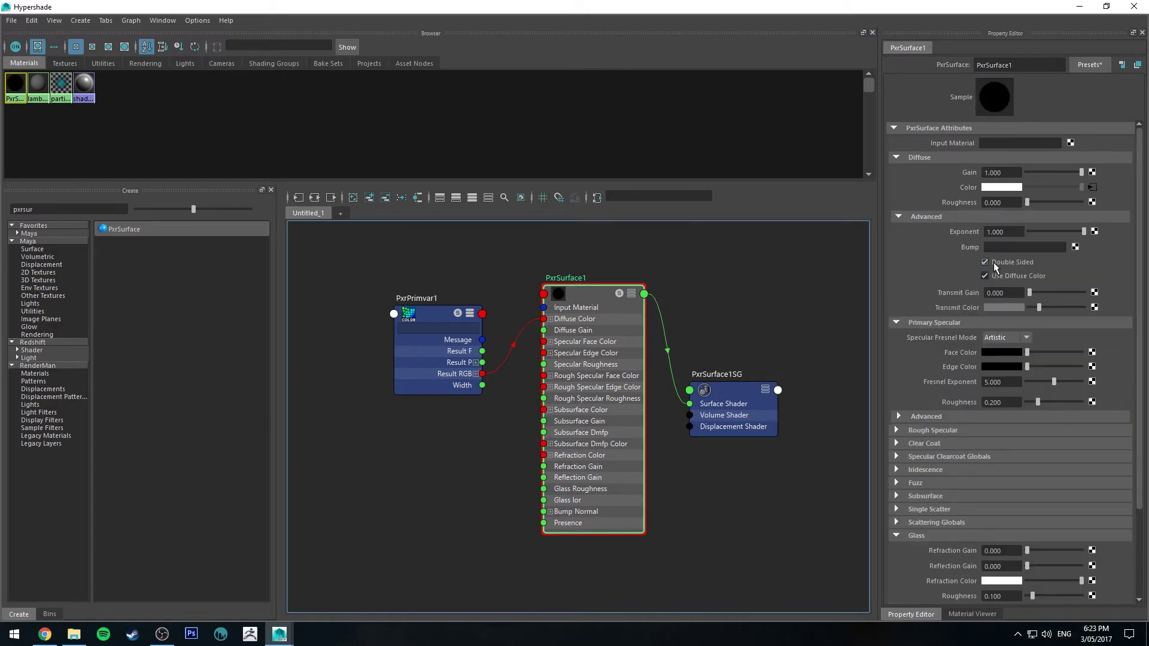
{"action": "left_click_drag", "start_coordinate": [455, 319], "coordinate": [438, 306]}
{"action": "left_click", "coordinate": [594, 289]}
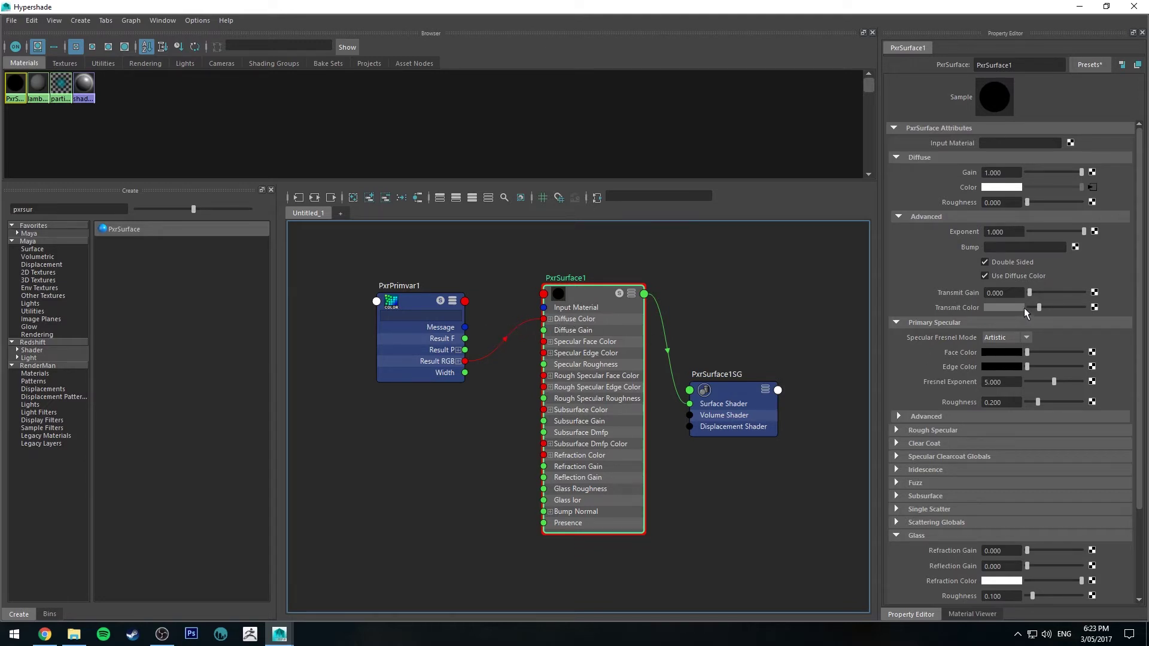
{"action": "left_click_drag", "start_coordinate": [1040, 307], "coordinate": [1111, 306]}
Filter PxrSurface1's attributes for "trans" and connect the PxrPrimvar Result RGB to Diffuse Transmit Color
{"action": "left_click_drag", "start_coordinate": [408, 303], "coordinate": [397, 273]}
{"action": "left_click", "coordinate": [566, 282]}
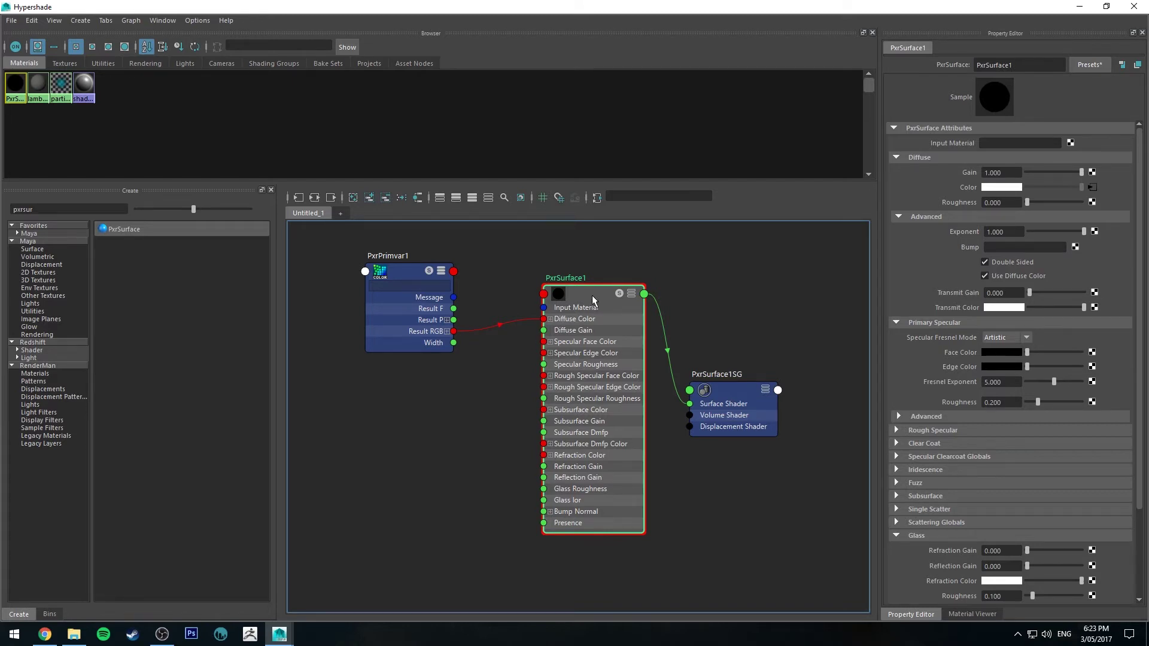
{"action": "key", "text": "3"}
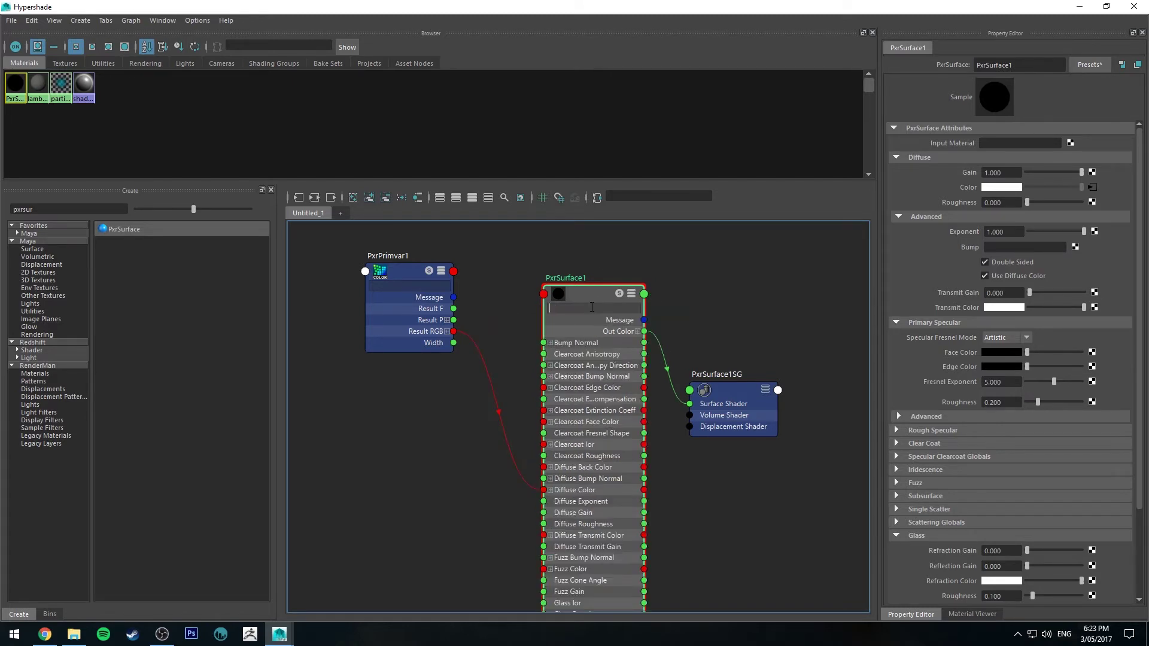
{"action": "type", "text": "trans"}
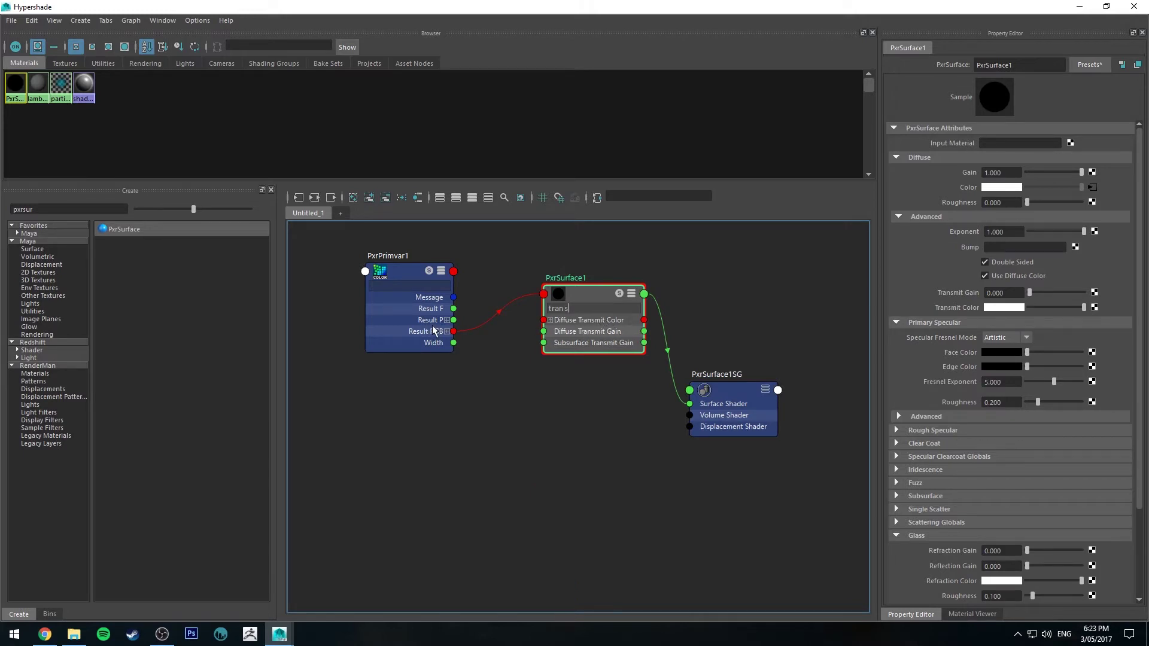
{"action": "left_click_drag", "start_coordinate": [453, 331], "coordinate": [544, 320]}
Minimize the Hypershade and Node Editor, frame the whole terrain, and start a RenderMan IPR render of the grass
{"action": "left_click", "coordinate": [1077, 8]}
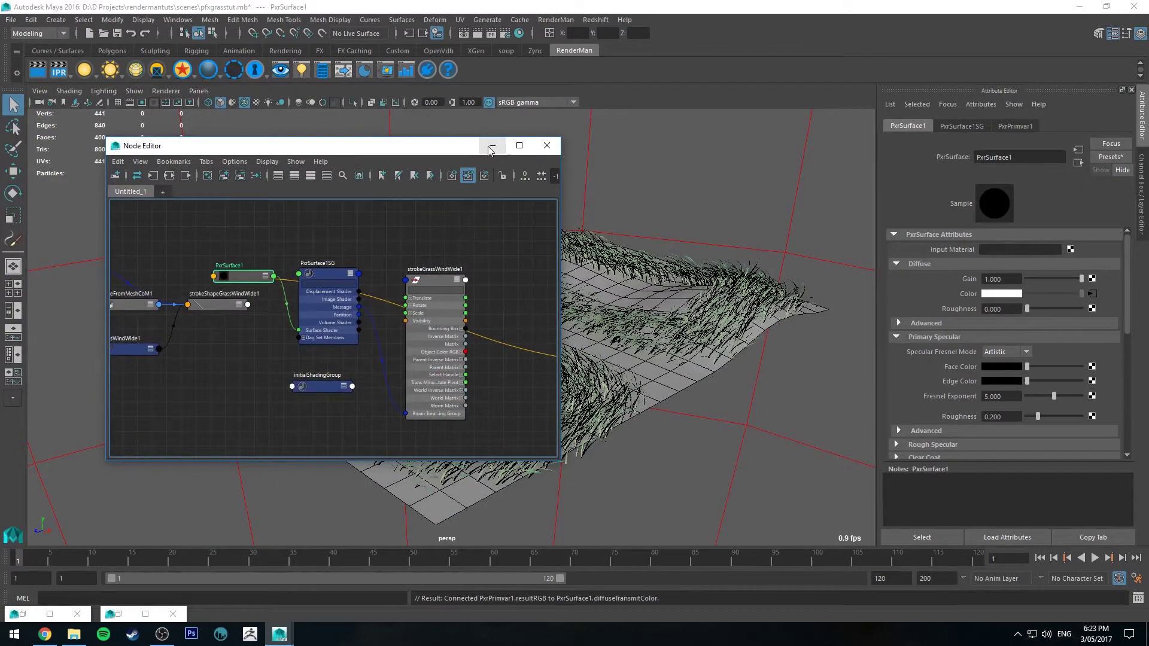
{"action": "left_click", "coordinate": [491, 149]}
{"action": "left_click_drag", "start_coordinate": [610, 218], "coordinate": [510, 230], "text": "alt"}
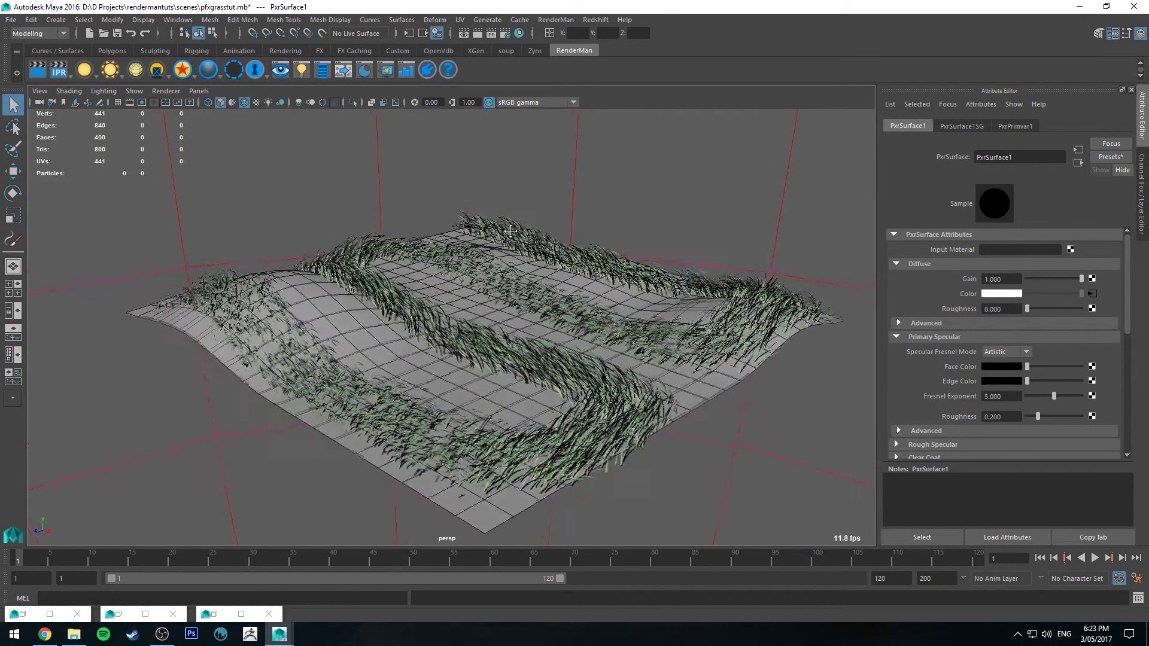
{"action": "mouse_move", "coordinate": [510, 231]}
{"action": "middle_mouse_down", "text": "alt"}
{"action": "mouse_move", "coordinate": [503, 239]}
{"action": "mouse_move", "coordinate": [515, 231]}
{"action": "middle_mouse_up", "text": "alt"}
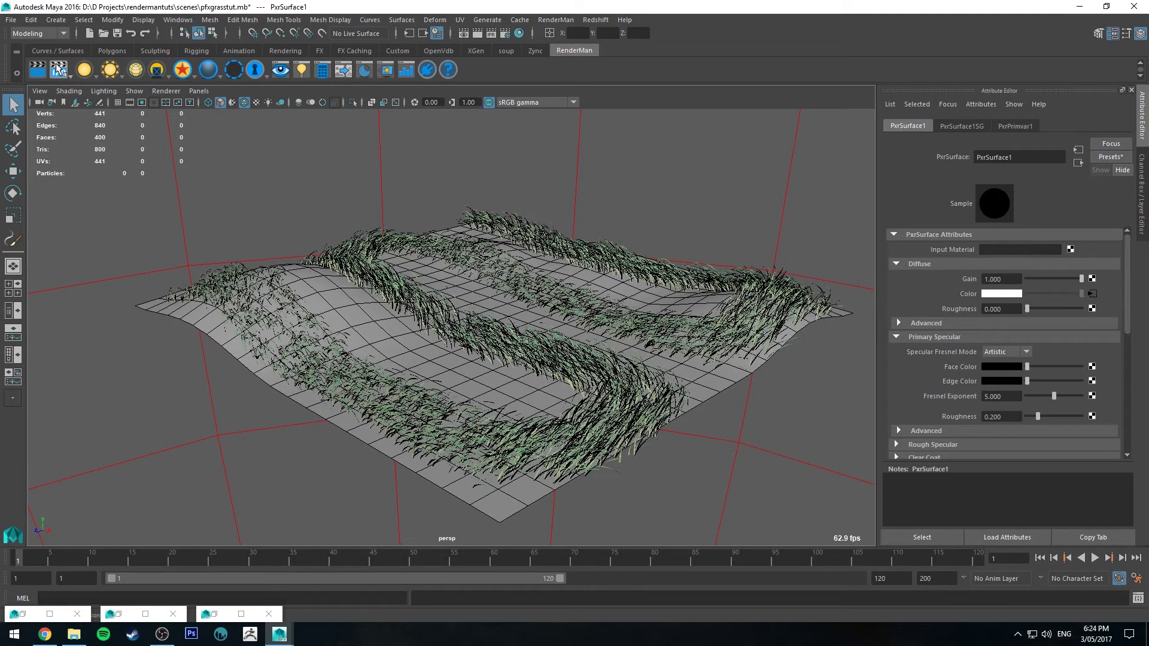
{"action": "left_click", "coordinate": [58, 68]}
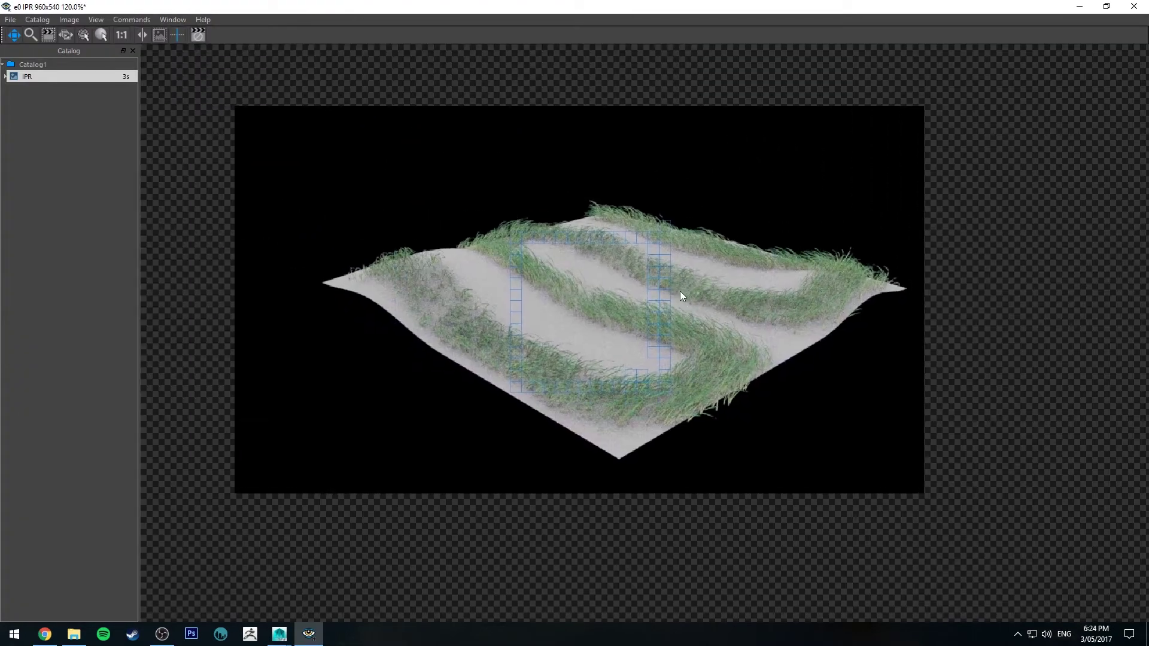
{"action": "scroll", "coordinate": [581, 289], "scroll_direction": "up", "scroll_amount": 1}
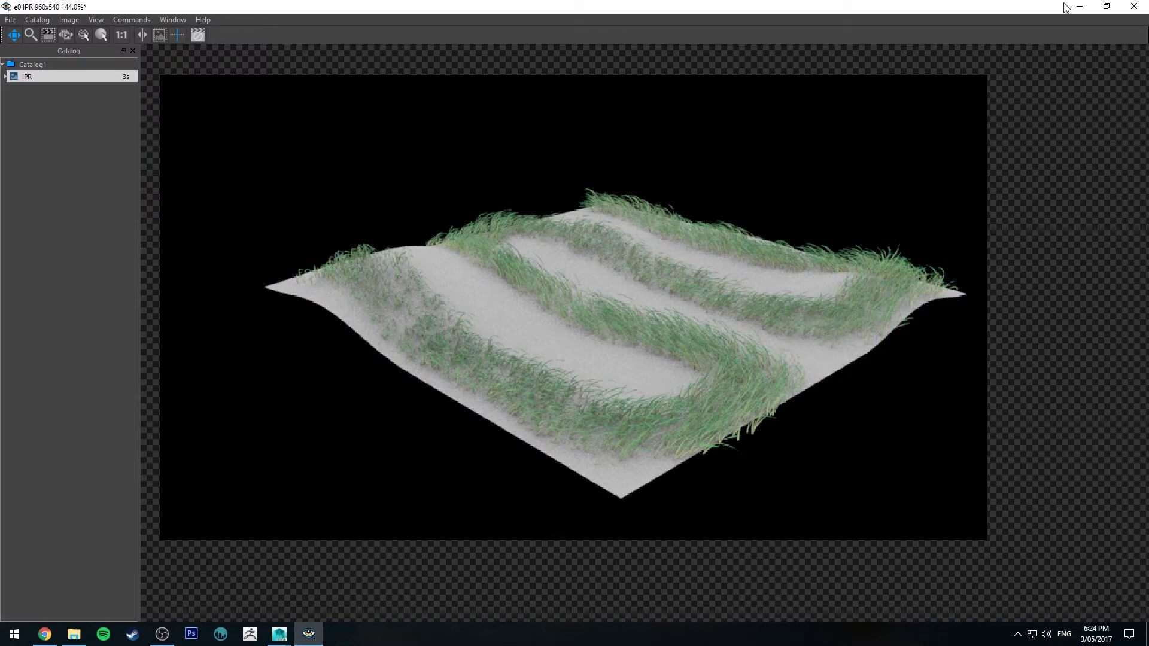
View the terrain from a higher angle and check the grass in the IPR render before returning to Maya
{"action": "left_click_drag", "start_coordinate": [984, 5], "coordinate": [1148, 119]}
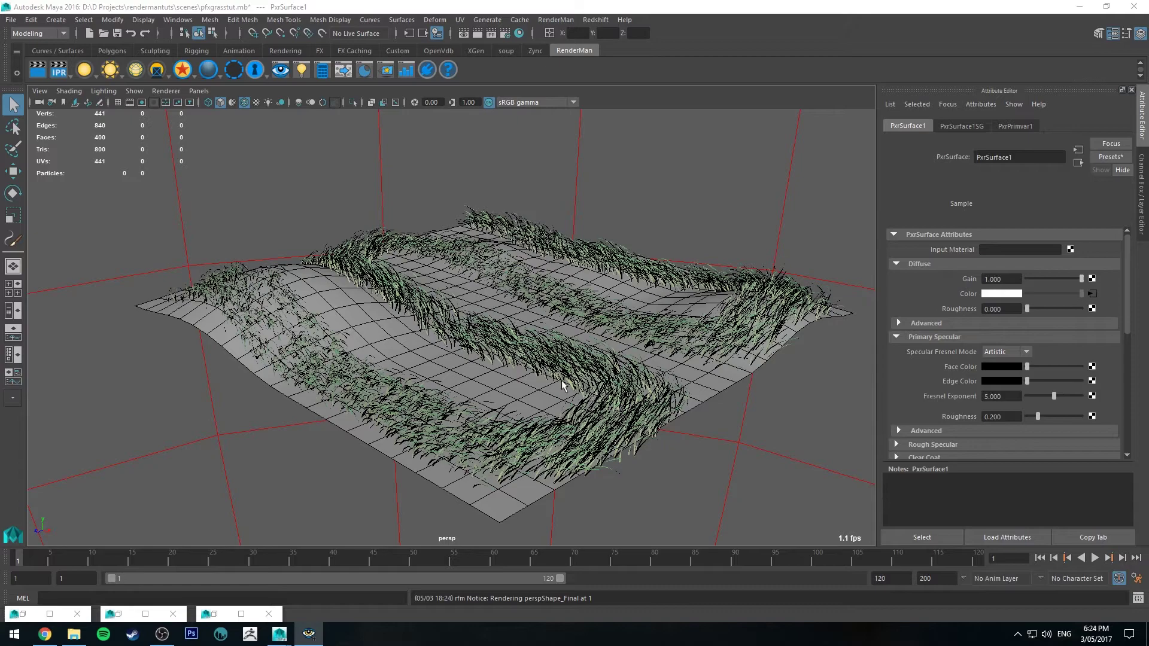
{"action": "left_click_drag", "start_coordinate": [793, 281], "coordinate": [666, 291], "text": "alt"}
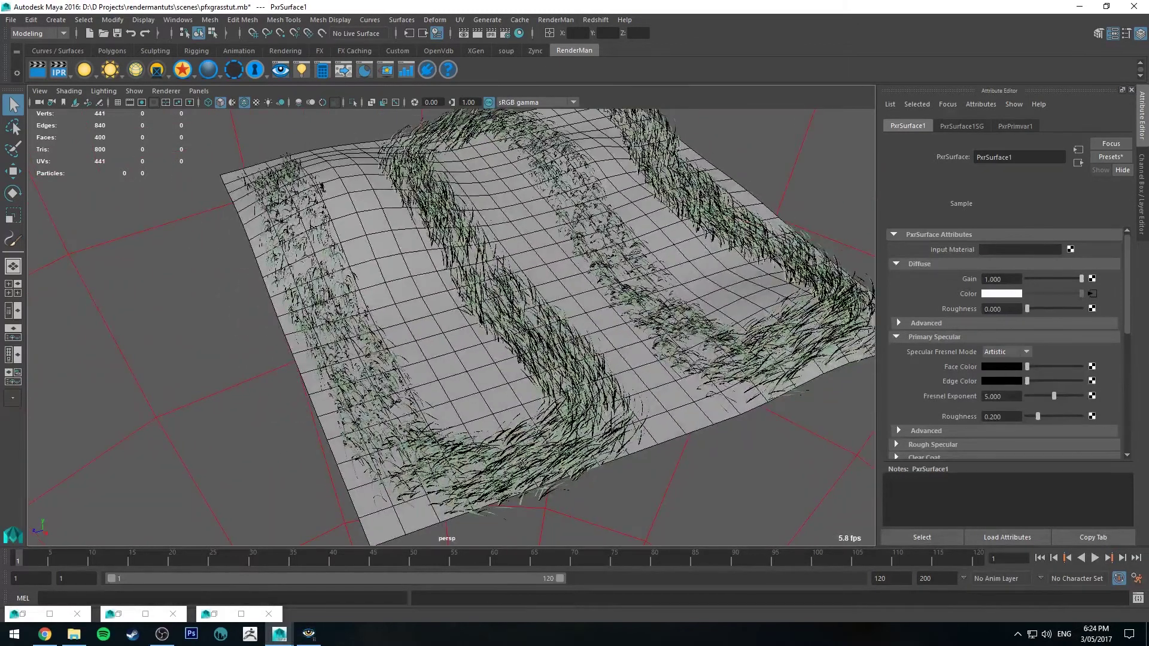
{"action": "left_click_drag", "start_coordinate": [1148, 167], "coordinate": [610, 1]}
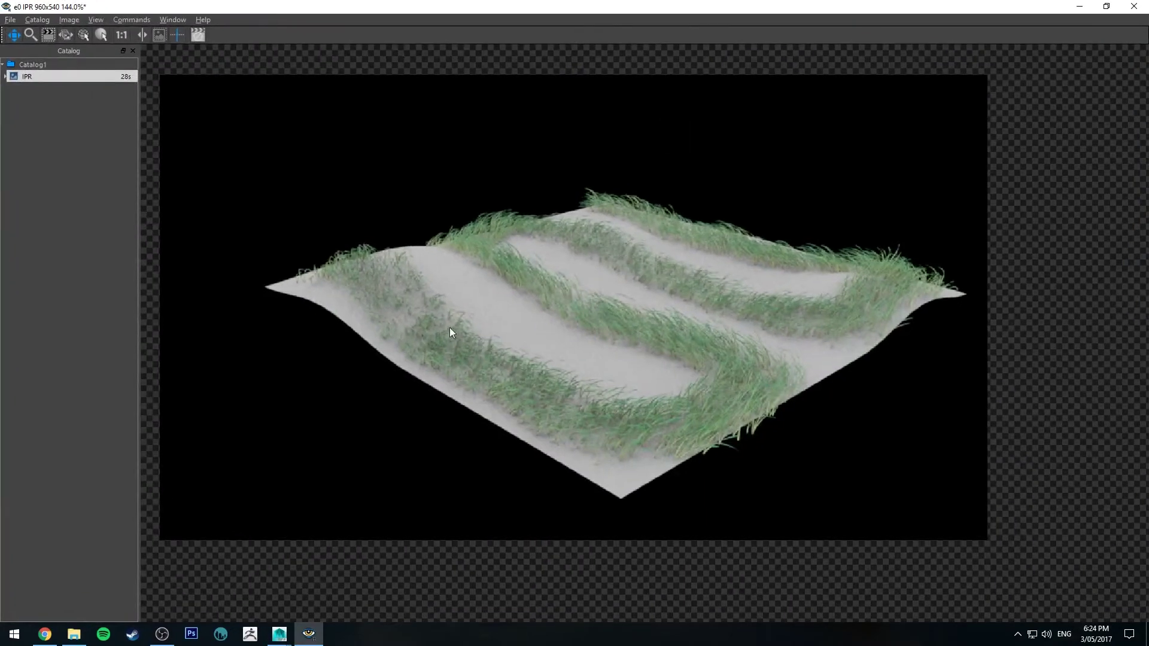
{"action": "key", "text": "alt+Tab"}
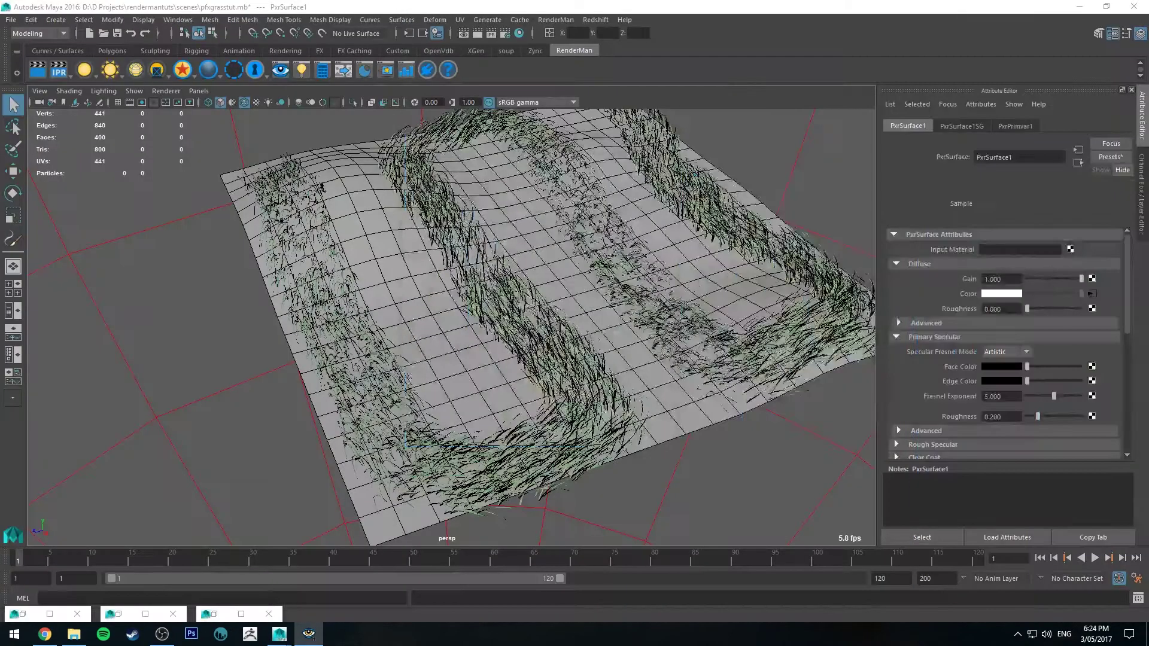
Select the grass stroke and set the grassWindWide1 brush width to 4 in its brush profile
{"action": "left_click", "coordinate": [501, 324]}
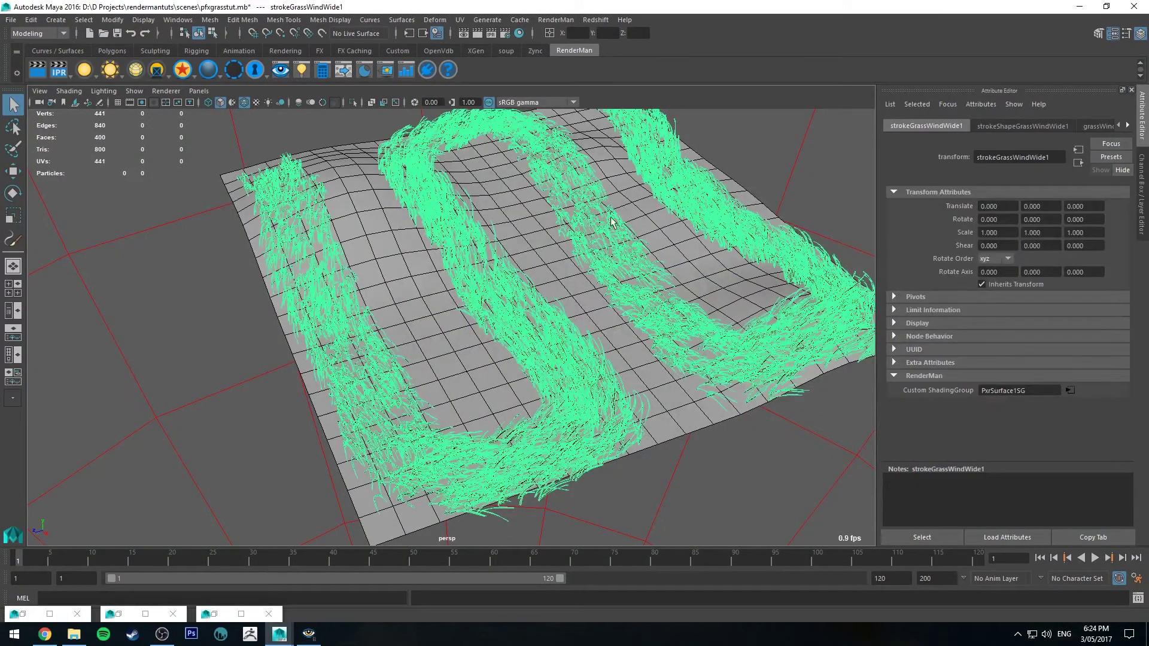
{"action": "left_click", "coordinate": [1106, 126]}
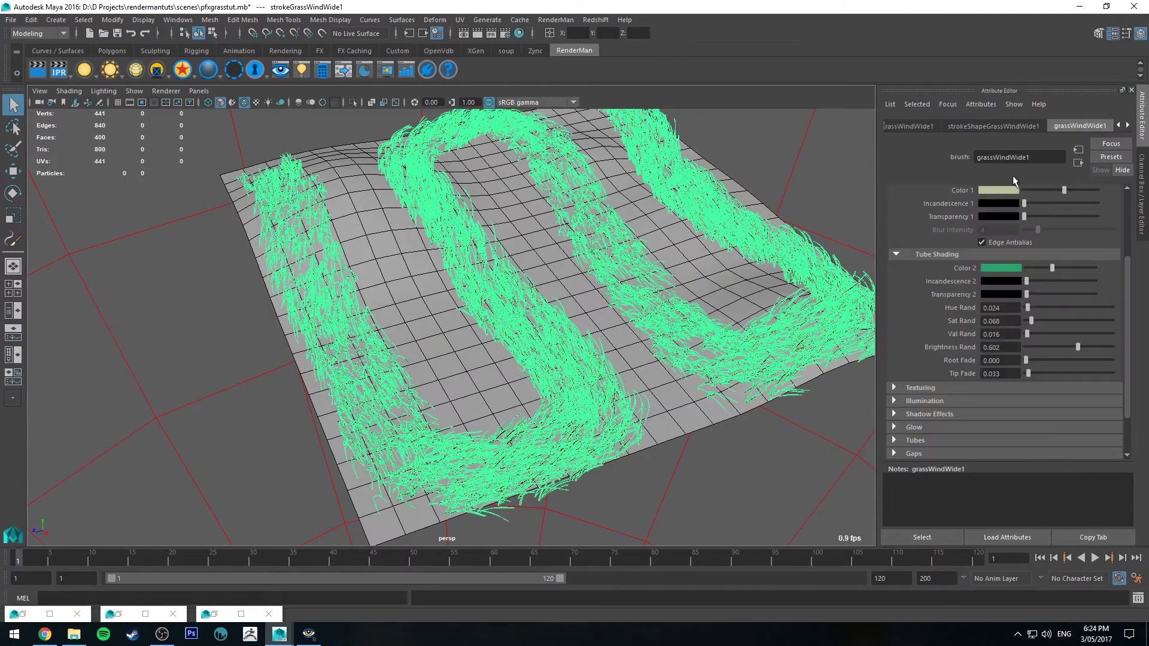
{"action": "scroll", "coordinate": [1007, 213], "scroll_direction": "up", "scroll_amount": 3}
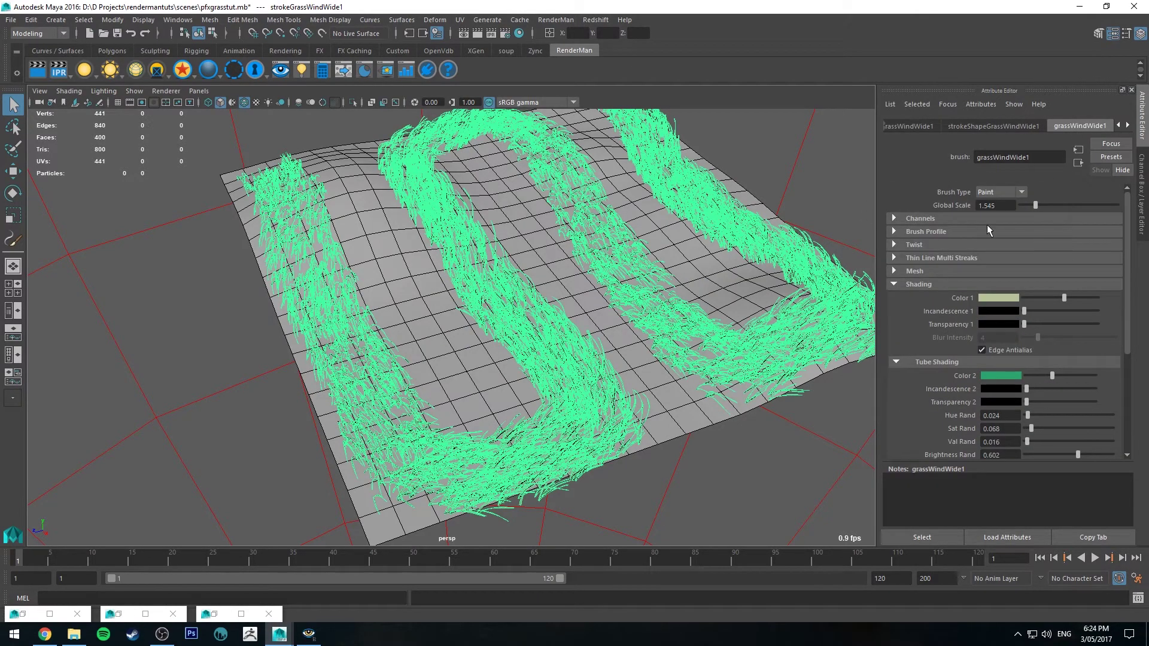
{"action": "left_click", "coordinate": [910, 232]}
{"action": "left_click_drag", "start_coordinate": [1083, 242], "coordinate": [1125, 248]}
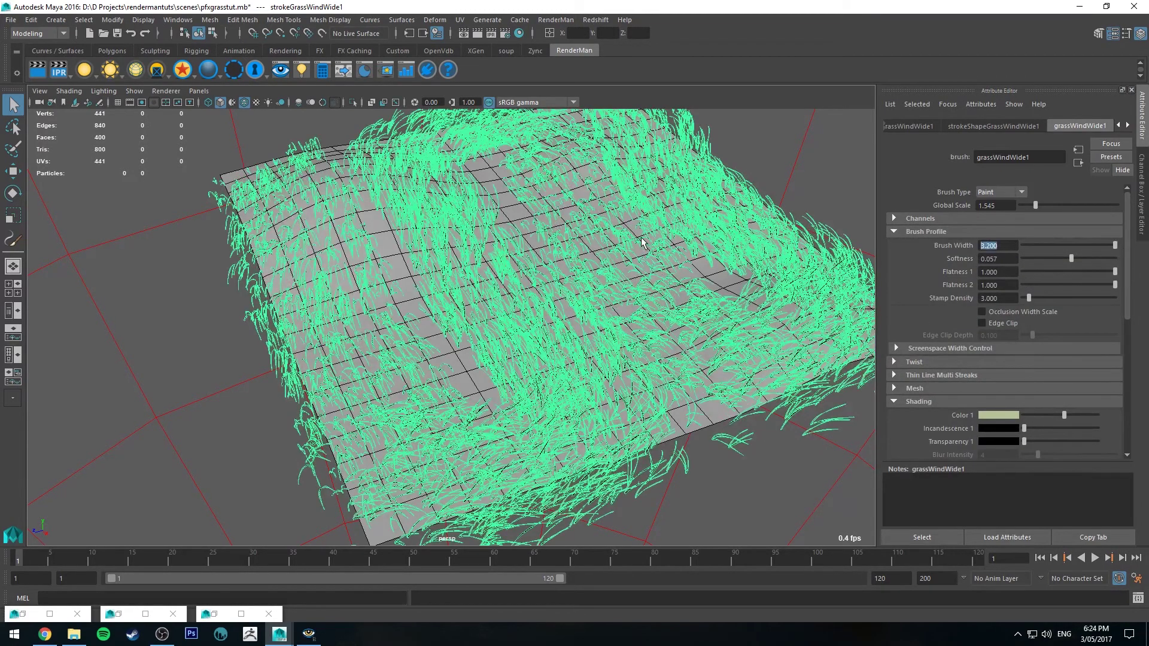
{"action": "type", "text": "4"}
{"action": "key", "text": "Return"}
Reduce the grassWindWide1 brush's global scale to 1.447
{"action": "left_click_drag", "start_coordinate": [268, 284], "coordinate": [353, 258], "text": "alt"}
{"action": "scroll", "coordinate": [1027, 244], "scroll_direction": "down", "scroll_amount": 2}
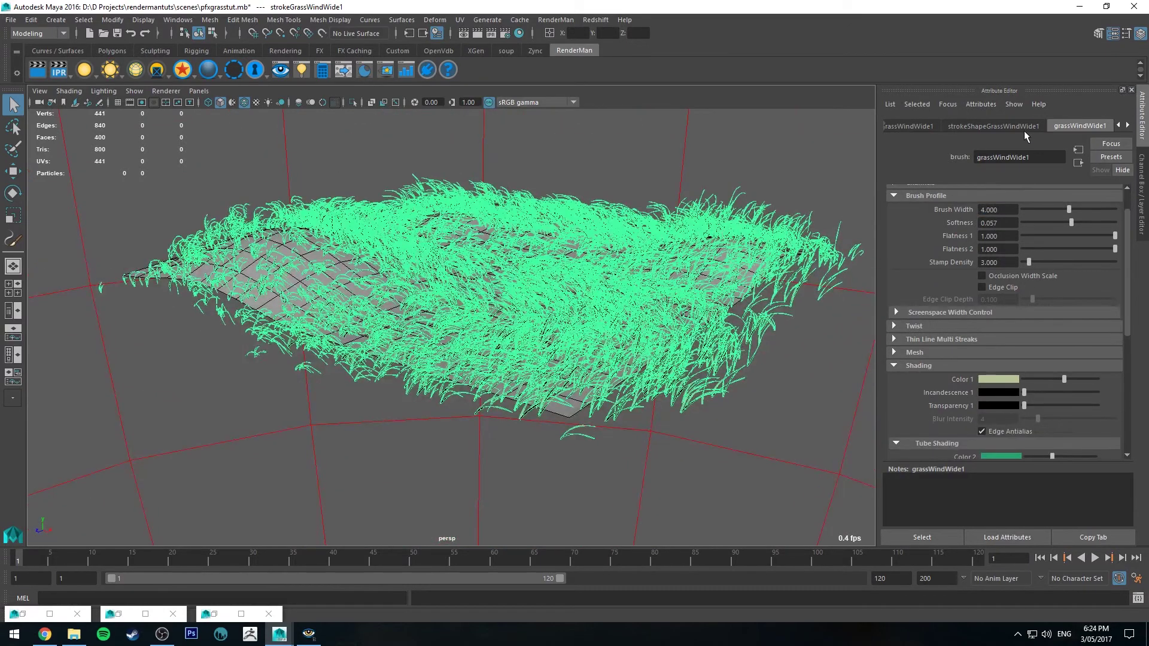
{"action": "scroll", "coordinate": [921, 221], "scroll_direction": "up", "scroll_amount": 2}
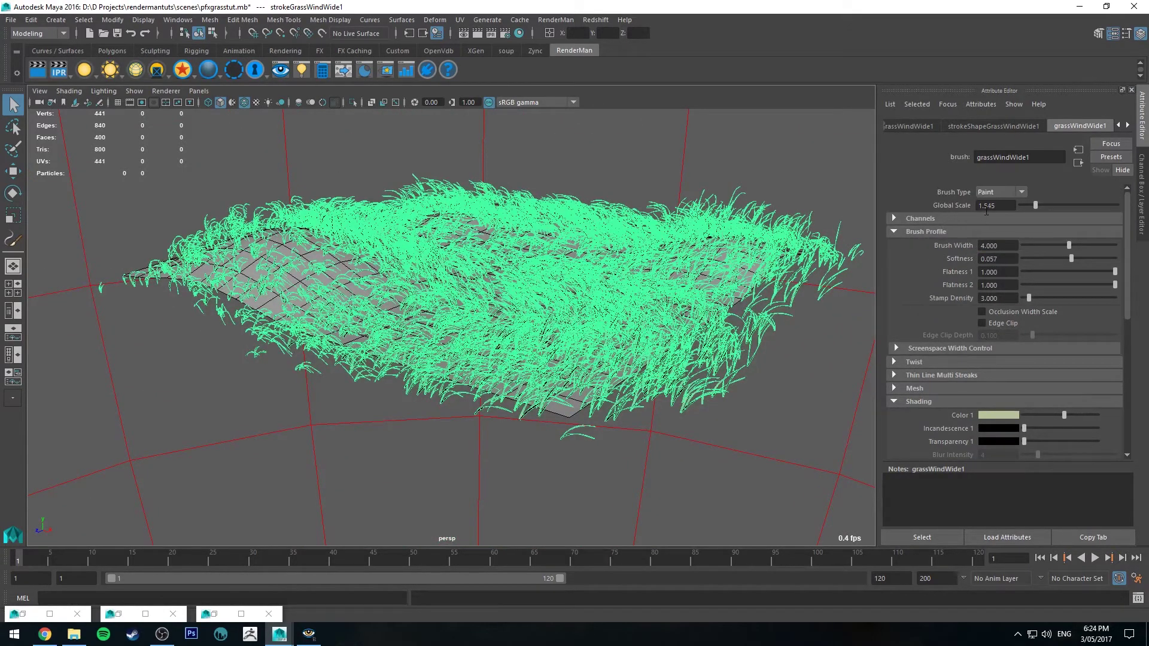
{"action": "mouse_move", "coordinate": [1036, 203]}
{"action": "left_mouse_down"}
{"action": "mouse_move", "coordinate": [1062, 204]}
{"action": "mouse_move", "coordinate": [1036, 208]}
{"action": "left_mouse_up"}
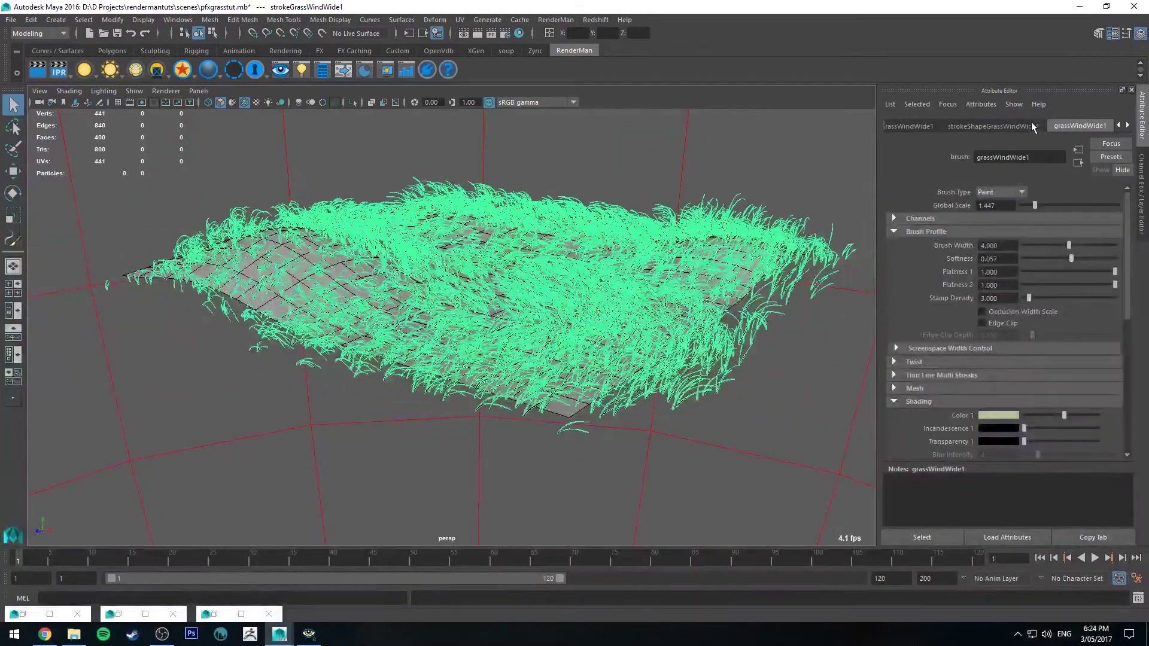
Lower the grass stroke's display quality to 15.789 in its stroke shape attributes
{"action": "left_click", "coordinate": [1021, 126]}
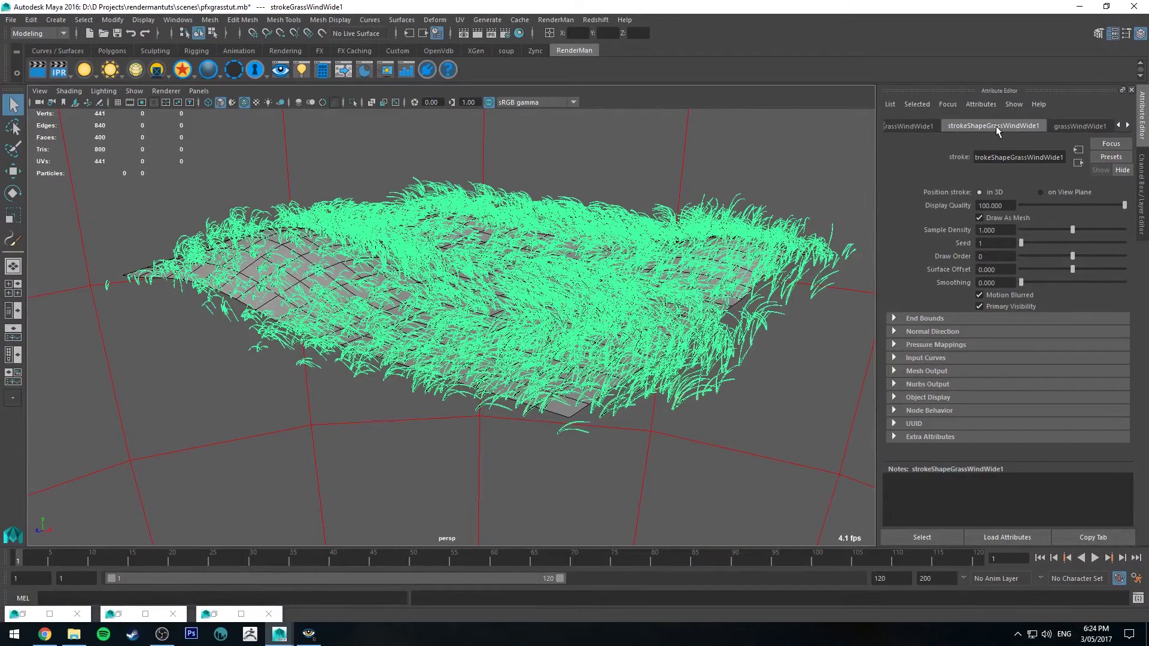
{"action": "left_click", "coordinate": [1037, 205]}
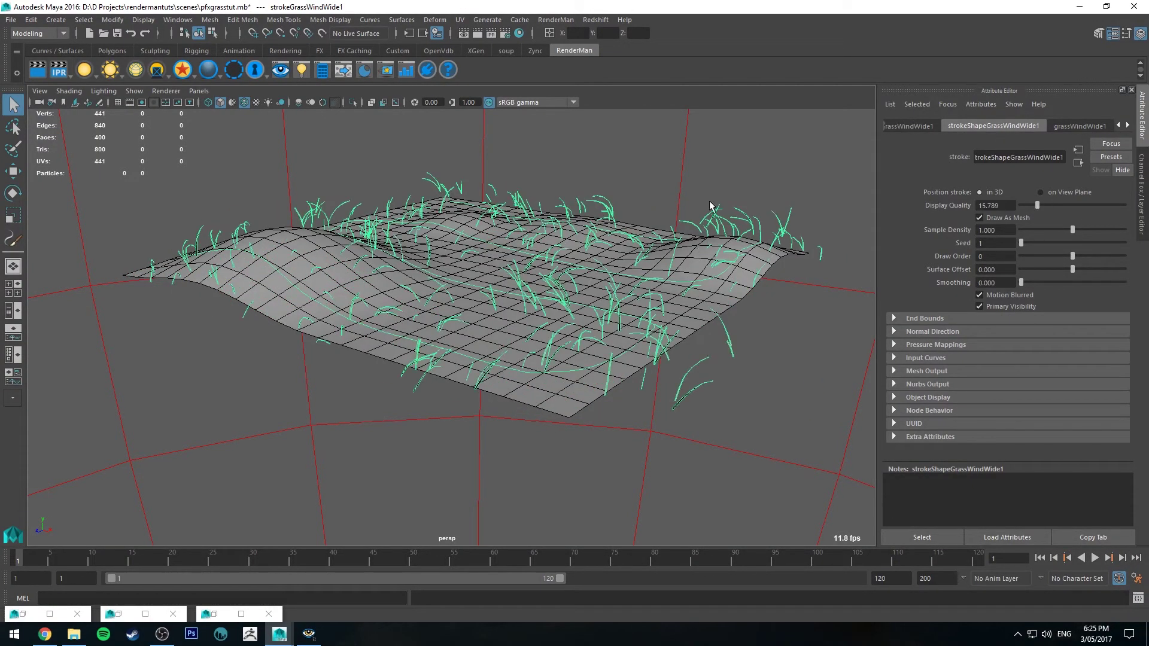
{"action": "left_click_drag", "start_coordinate": [767, 179], "coordinate": [712, 239], "text": "alt"}
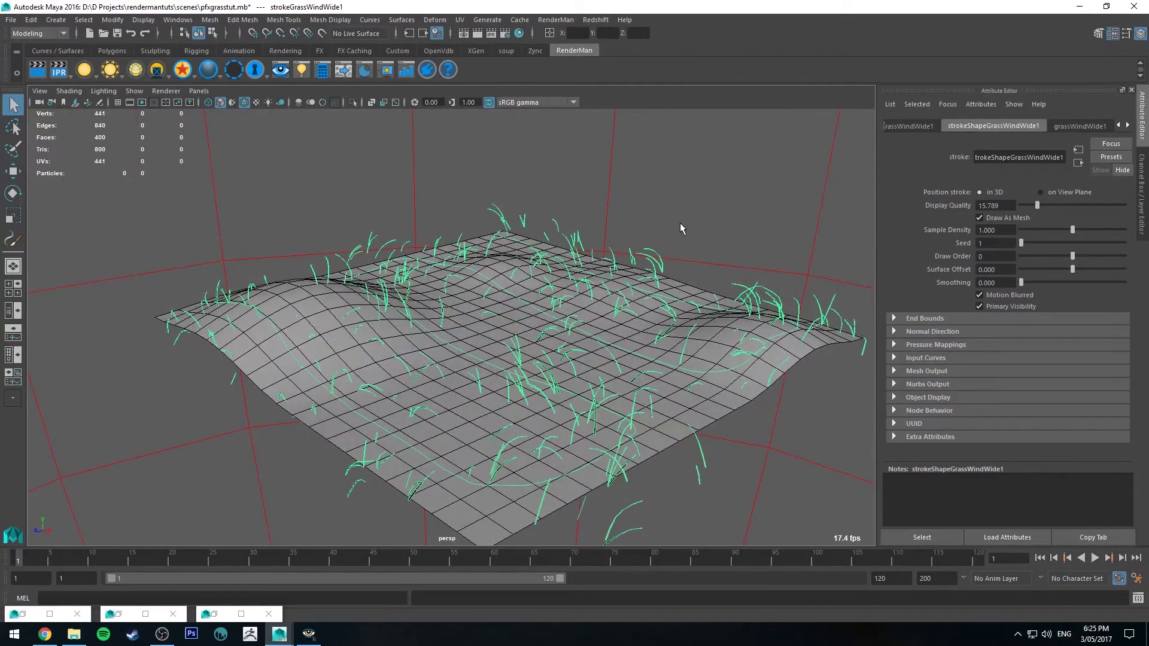
{"action": "mouse_move", "coordinate": [578, 177]}
{"action": "left_mouse_down", "text": "alt"}
{"action": "mouse_move", "coordinate": [640, 246]}
{"action": "mouse_move", "coordinate": [622, 236]}
{"action": "mouse_move", "coordinate": [653, 221]}
{"action": "mouse_move", "coordinate": [603, 200]}
{"action": "left_mouse_up", "text": "alt"}
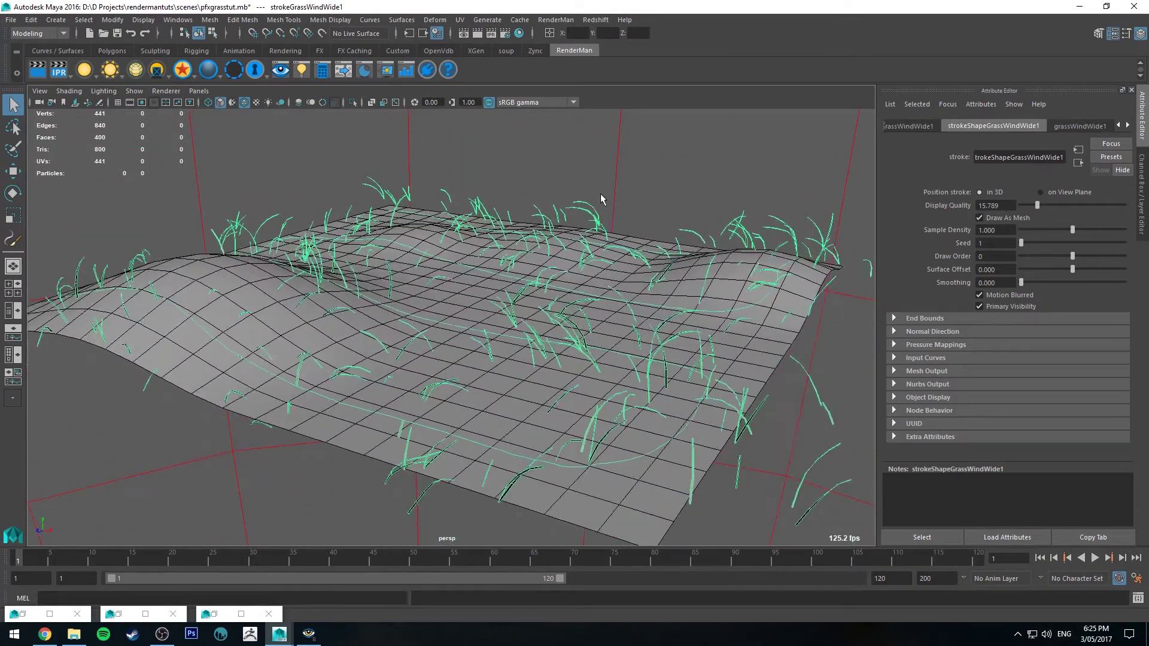
Run an IPR render to check the thinned display against the rendered grass, stop it, and return to Maya
{"action": "left_click", "coordinate": [58, 70]}
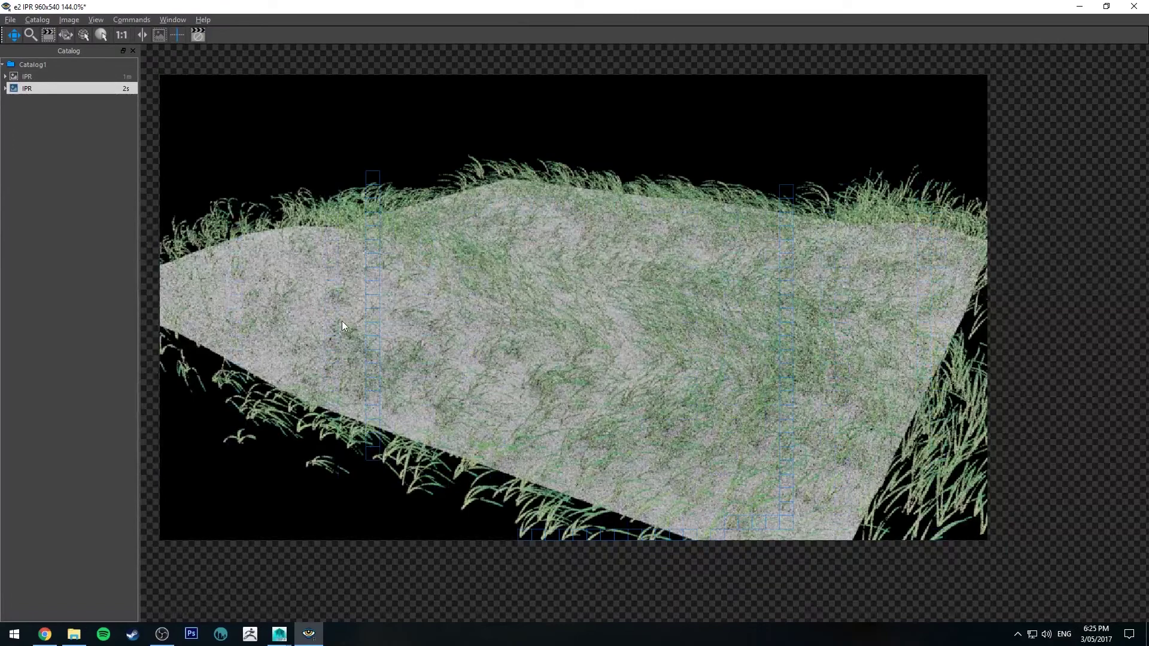
{"action": "left_click", "coordinate": [198, 34]}
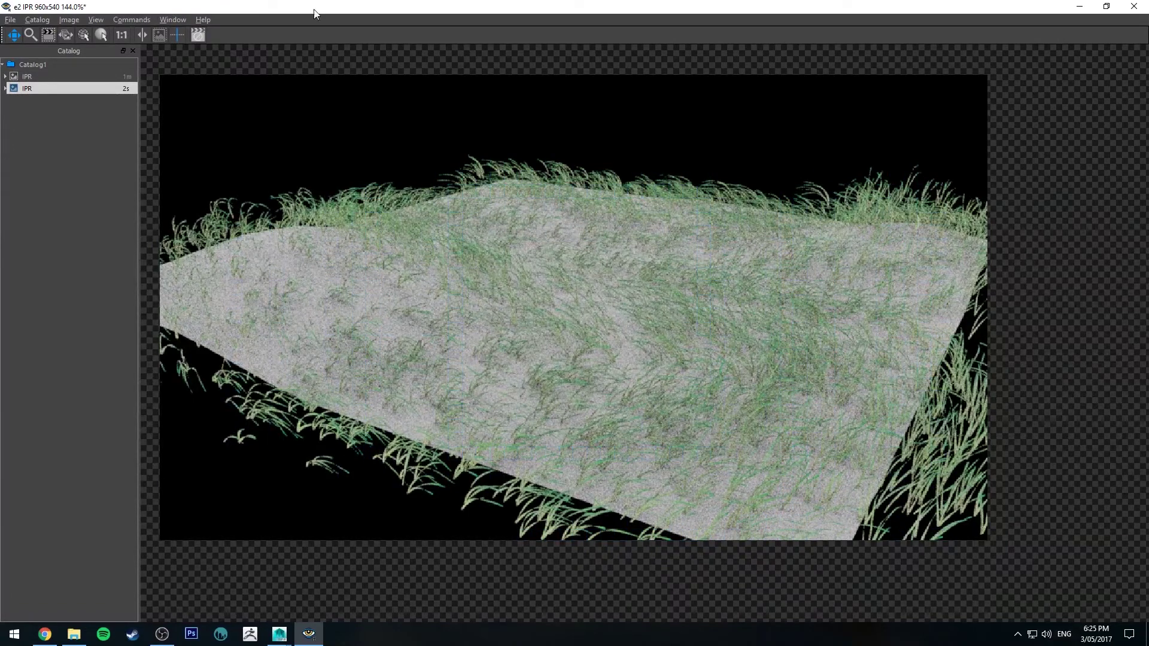
{"action": "left_click", "coordinate": [1079, 6]}
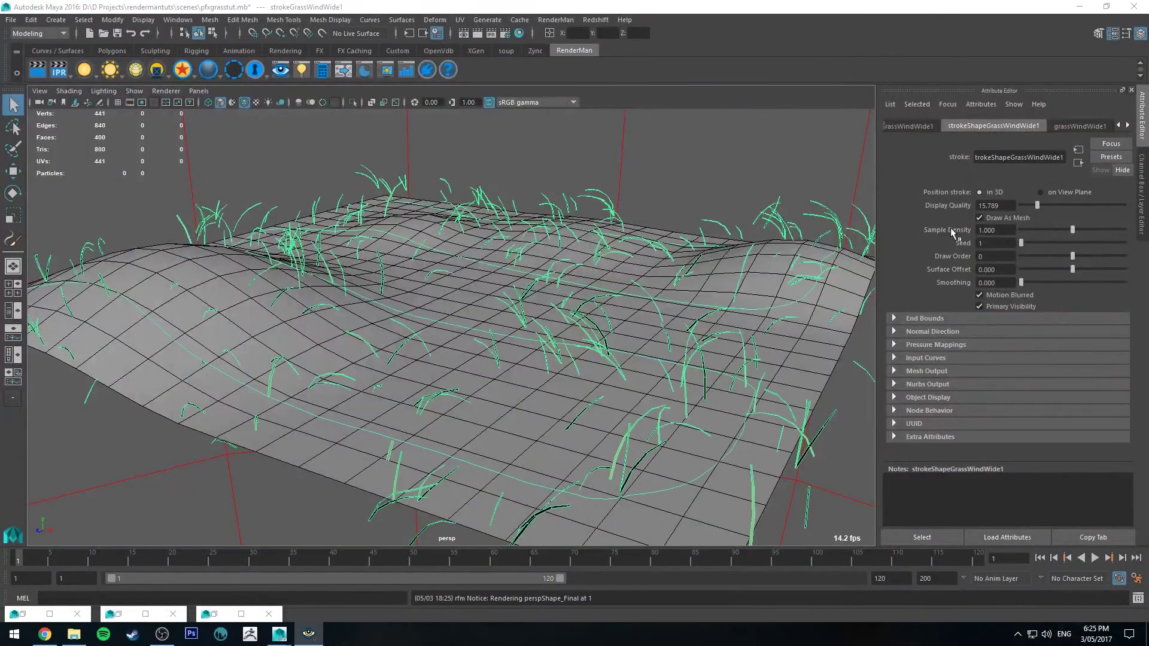
Set the grass stroke's sample density to 5 and check the denser grass in an IPR render
{"action": "double_click", "coordinate": [995, 230]}
{"action": "type", "text": "5"}
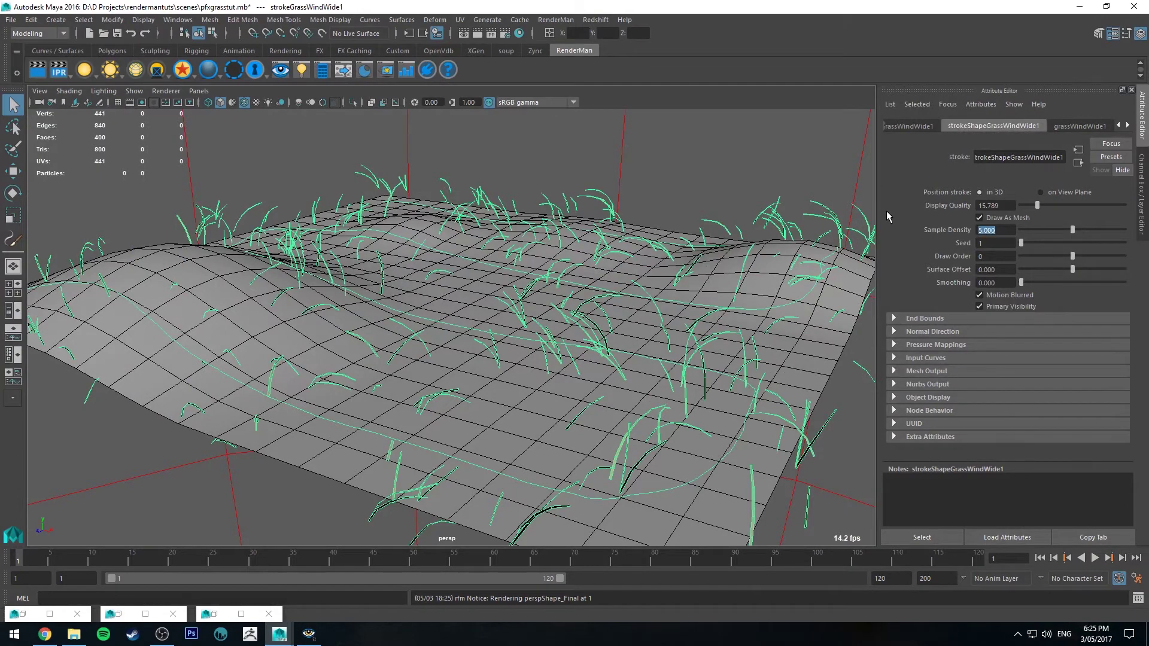
{"action": "key", "text": "Return"}
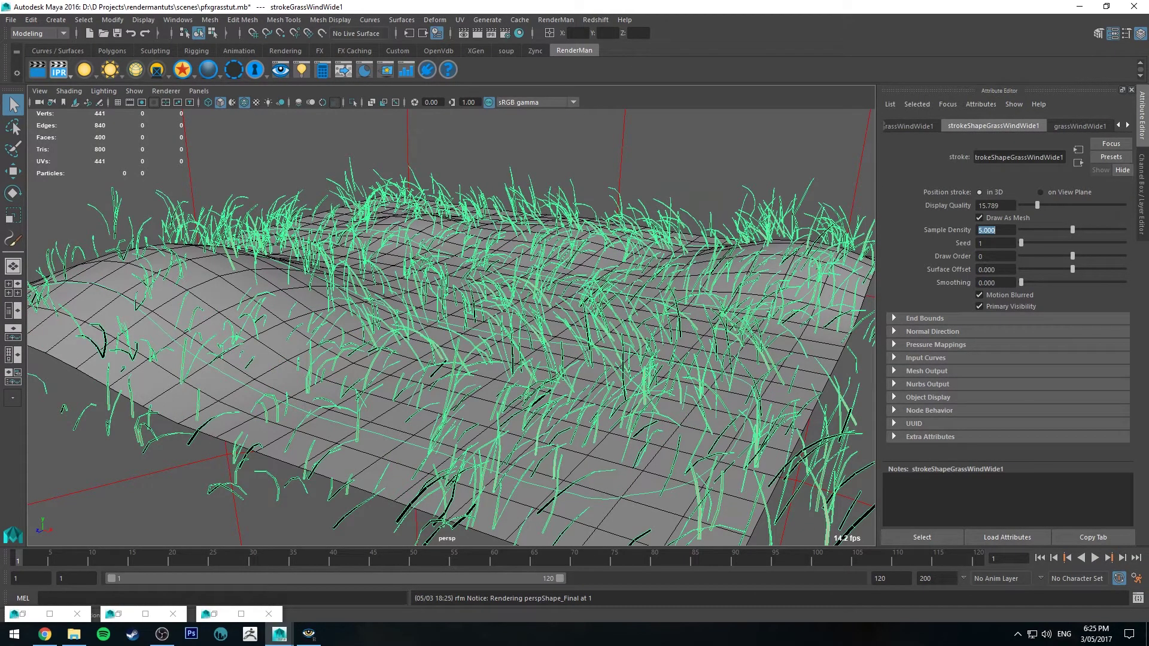
{"action": "left_click", "coordinate": [58, 70]}
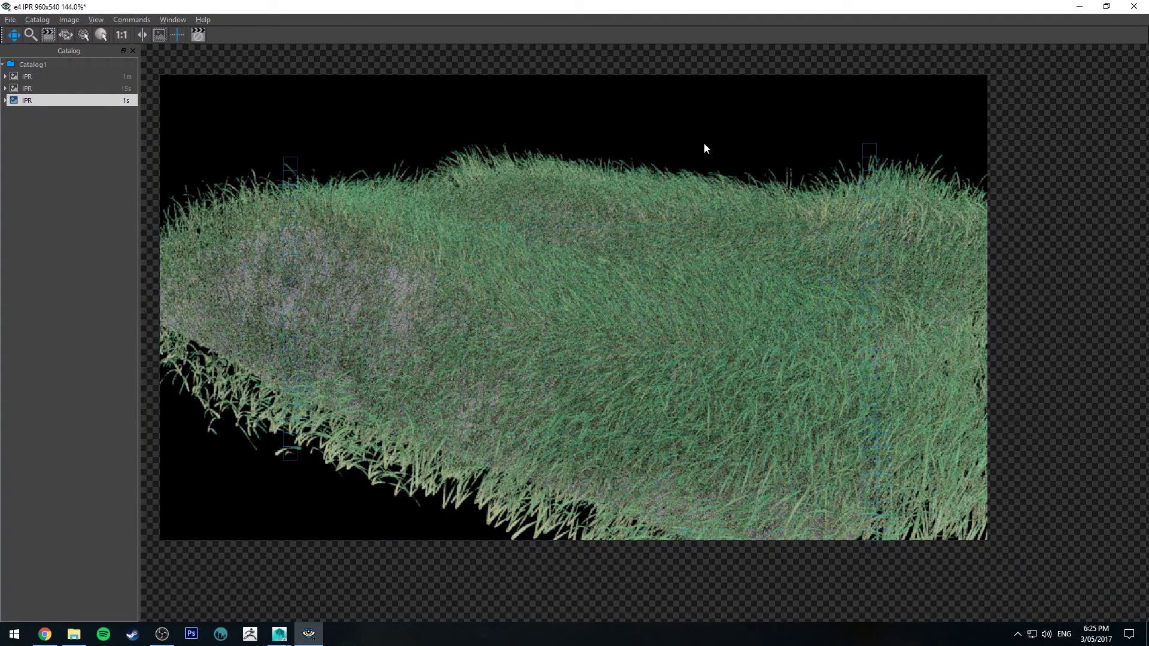
{"action": "left_click_drag", "start_coordinate": [216, 4], "coordinate": [1148, 120]}
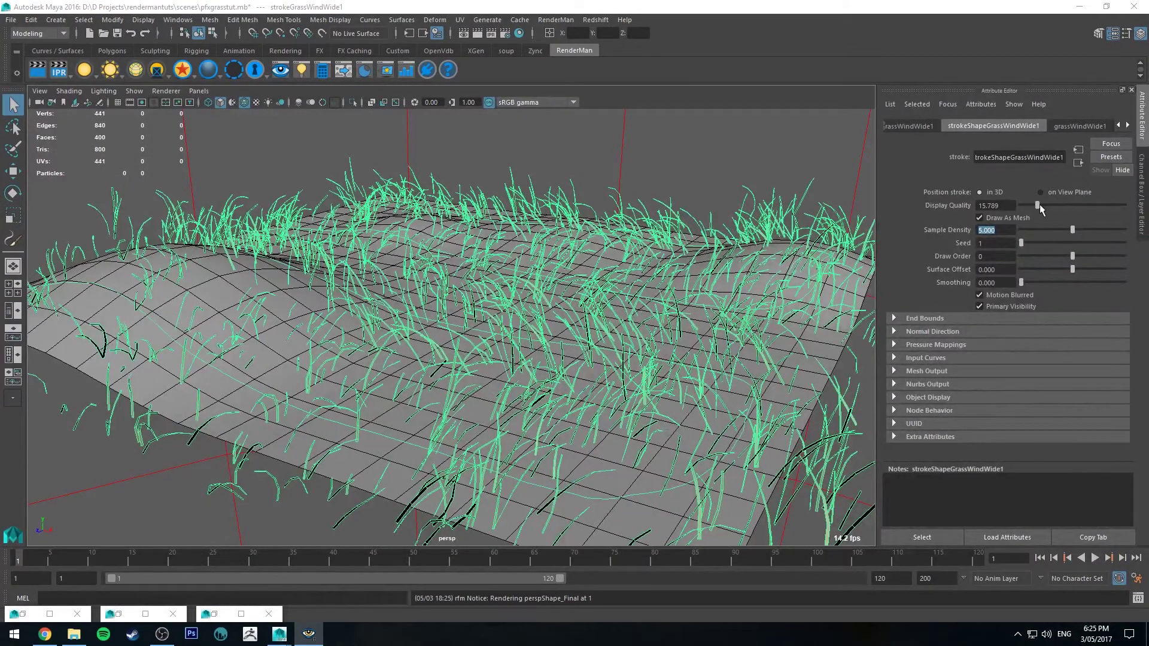
Review the shading and tube shading settings of the grassWindWide1 brush
{"action": "left_click_drag", "start_coordinate": [604, 308], "coordinate": [554, 293], "text": "alt"}
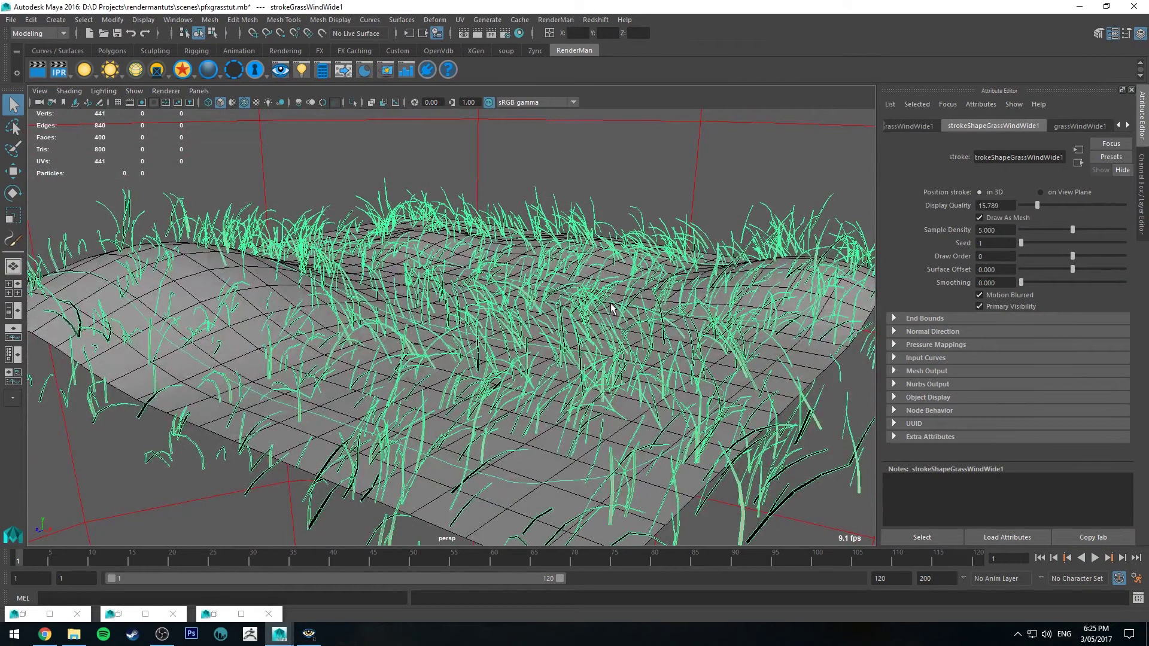
{"action": "left_click", "coordinate": [1080, 126]}
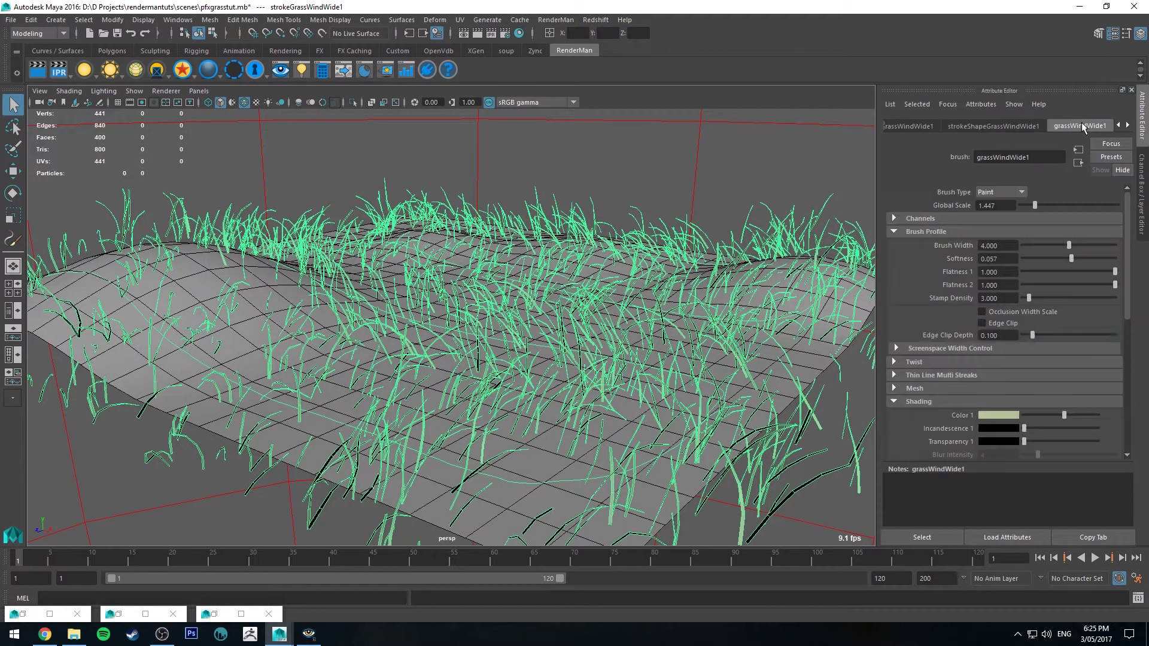
{"action": "scroll", "coordinate": [922, 290], "scroll_direction": "down", "scroll_amount": 4}
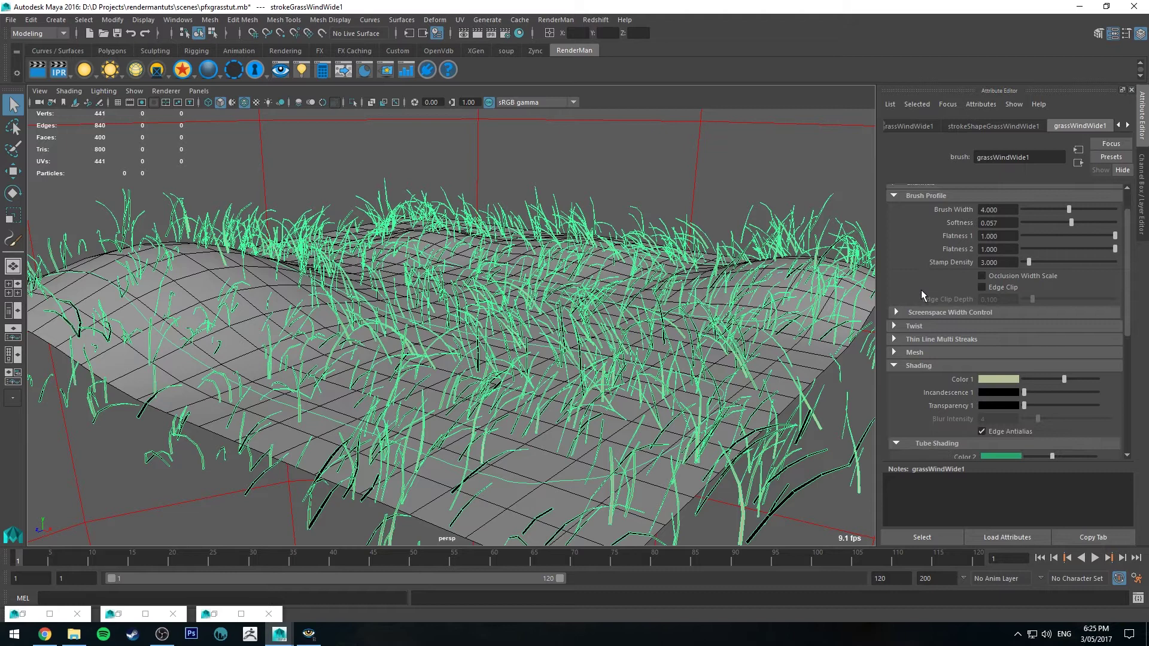
{"action": "left_click", "coordinate": [895, 260]}
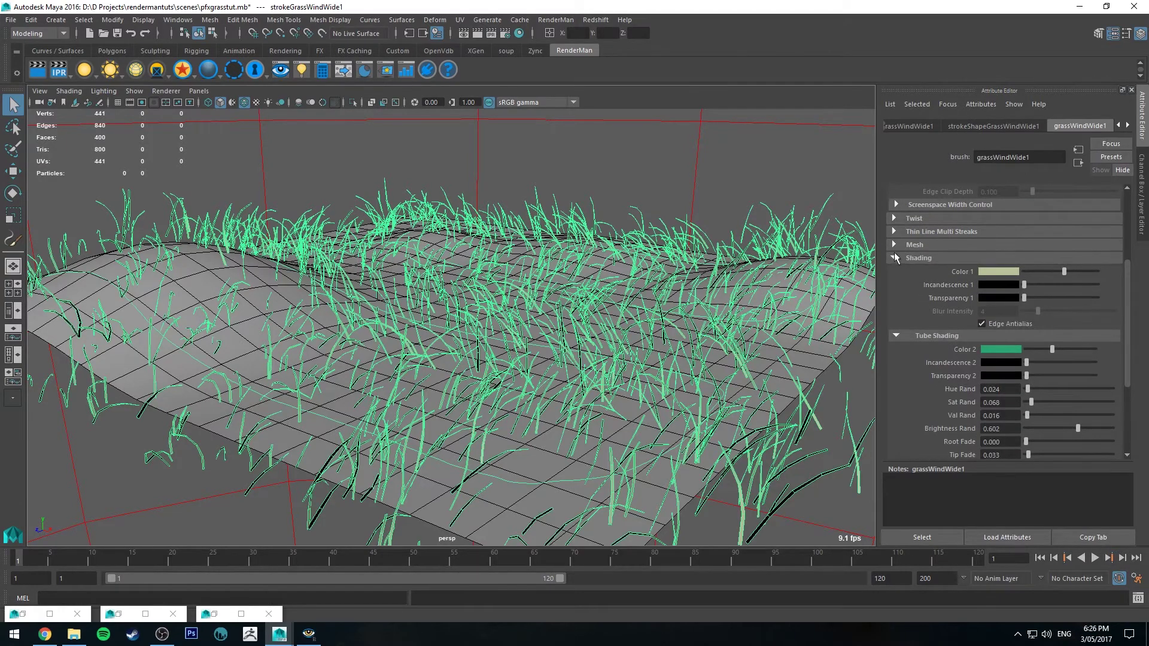
{"action": "left_click", "coordinate": [894, 320]}
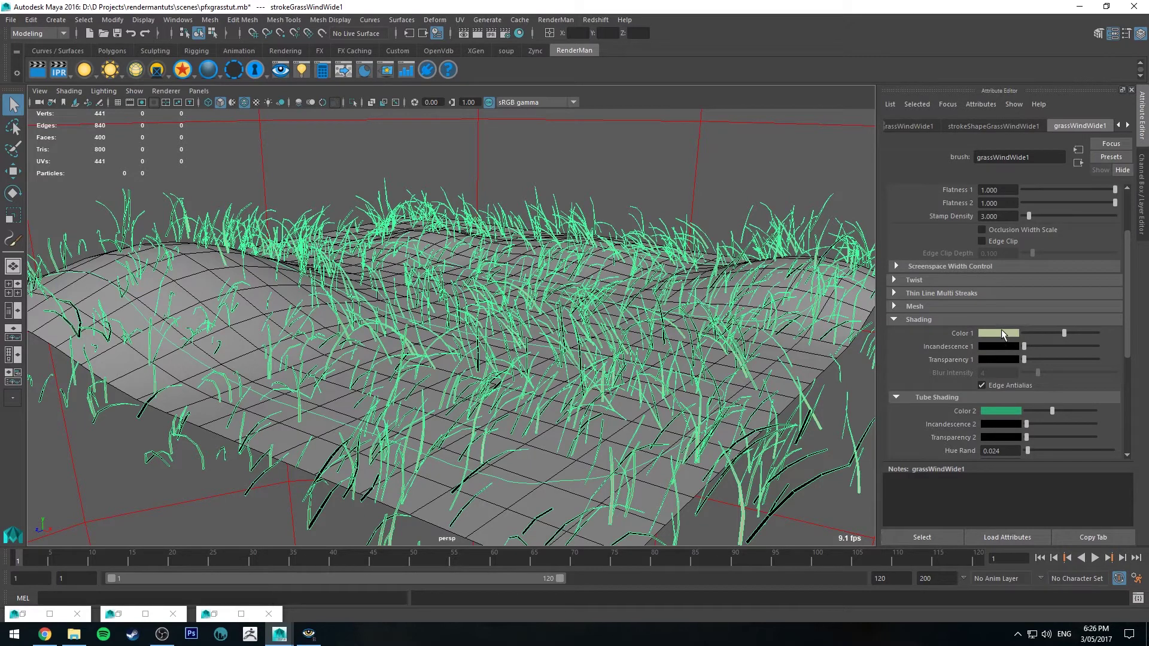
{"action": "scroll", "coordinate": [967, 365], "scroll_direction": "down", "scroll_amount": 2}
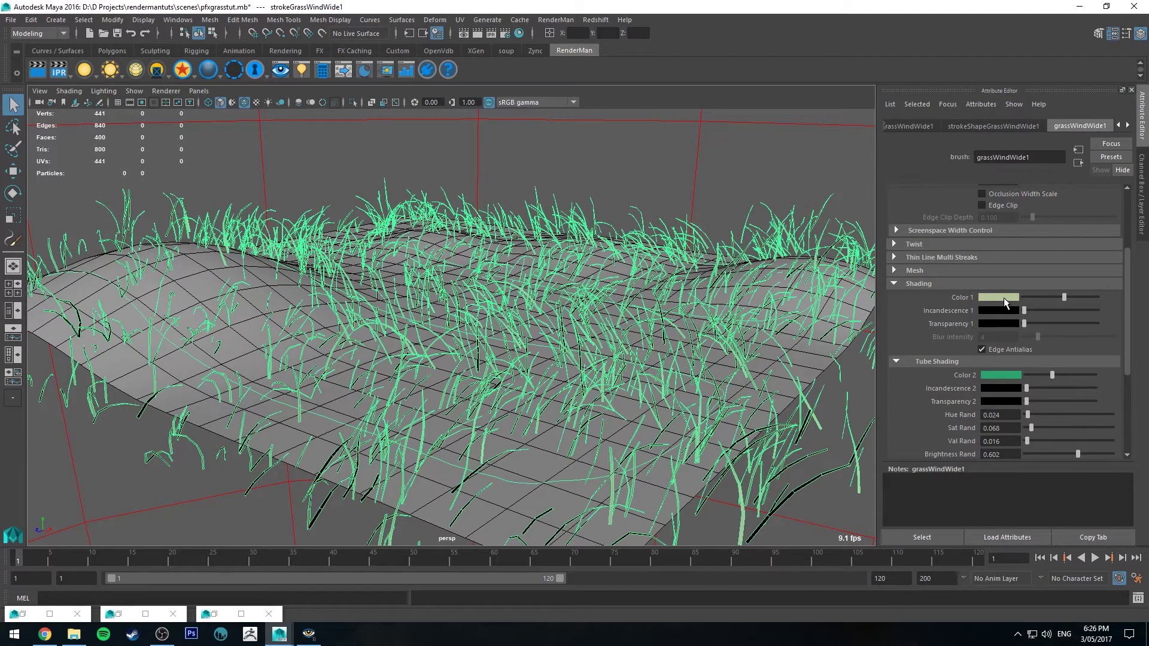
{"action": "scroll", "coordinate": [963, 312], "scroll_direction": "down", "scroll_amount": 4}
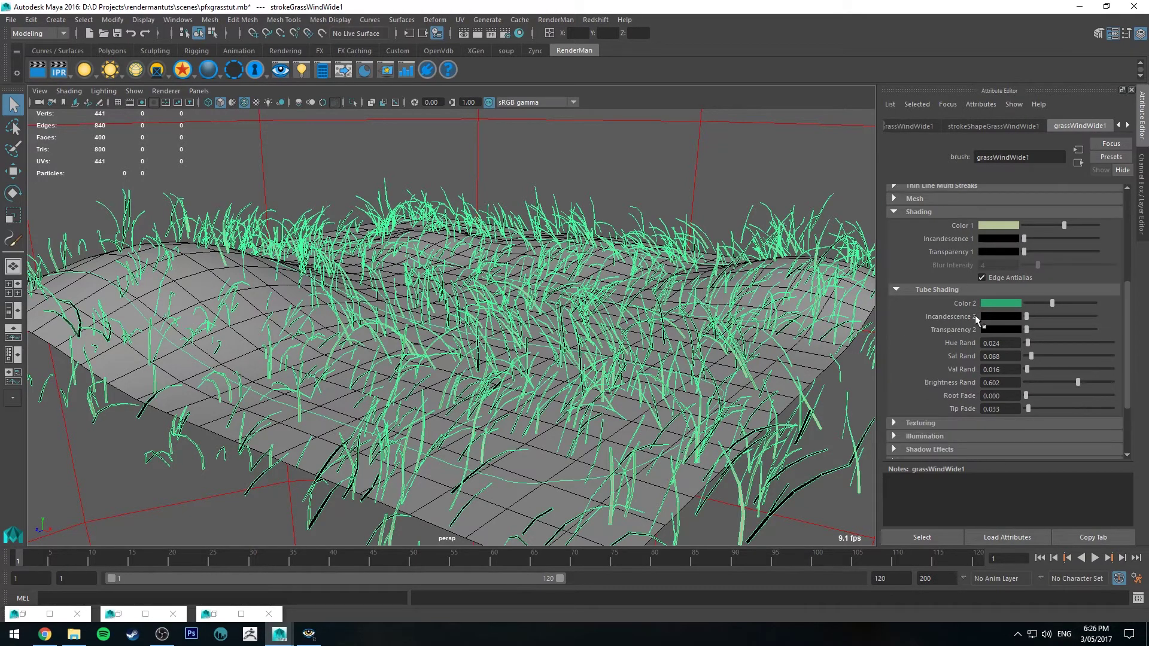
Try a tube shading Hue Rand of 1 on the grass brush and check the color variation in an IPR render
{"action": "left_click", "coordinate": [1011, 228]}
{"action": "left_click_drag", "start_coordinate": [1027, 344], "coordinate": [1146, 349]}
{"action": "left_click", "coordinate": [69, 70]}
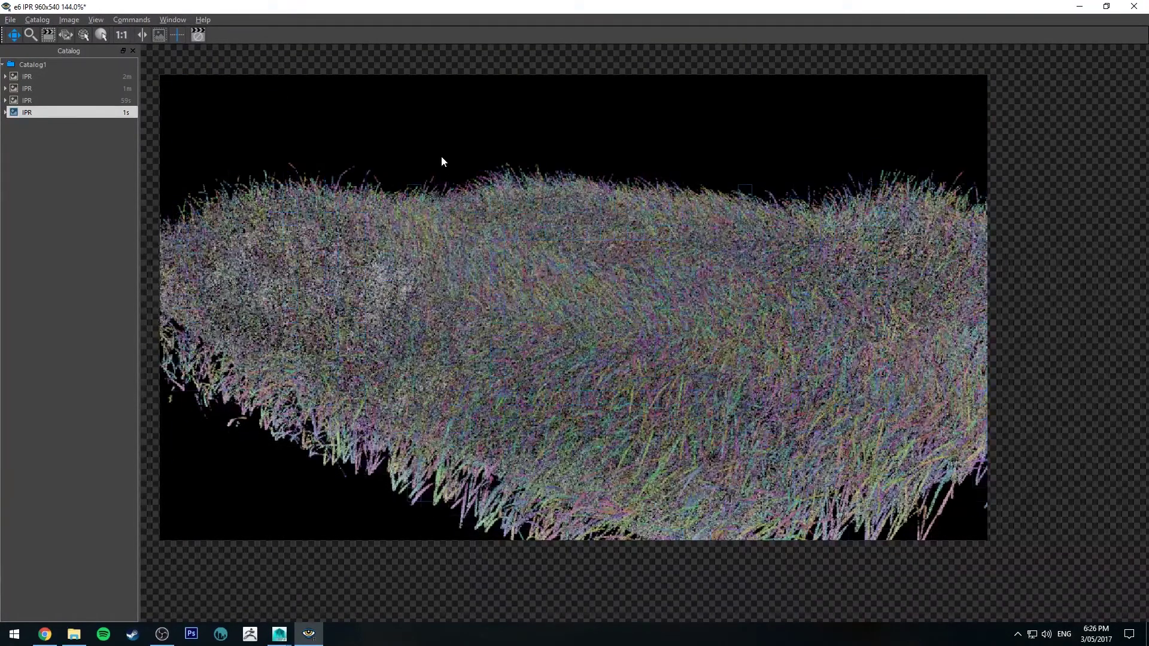
{"action": "left_click", "coordinate": [200, 35]}
{"action": "left_click_drag", "start_coordinate": [251, 4], "coordinate": [251, 0]}
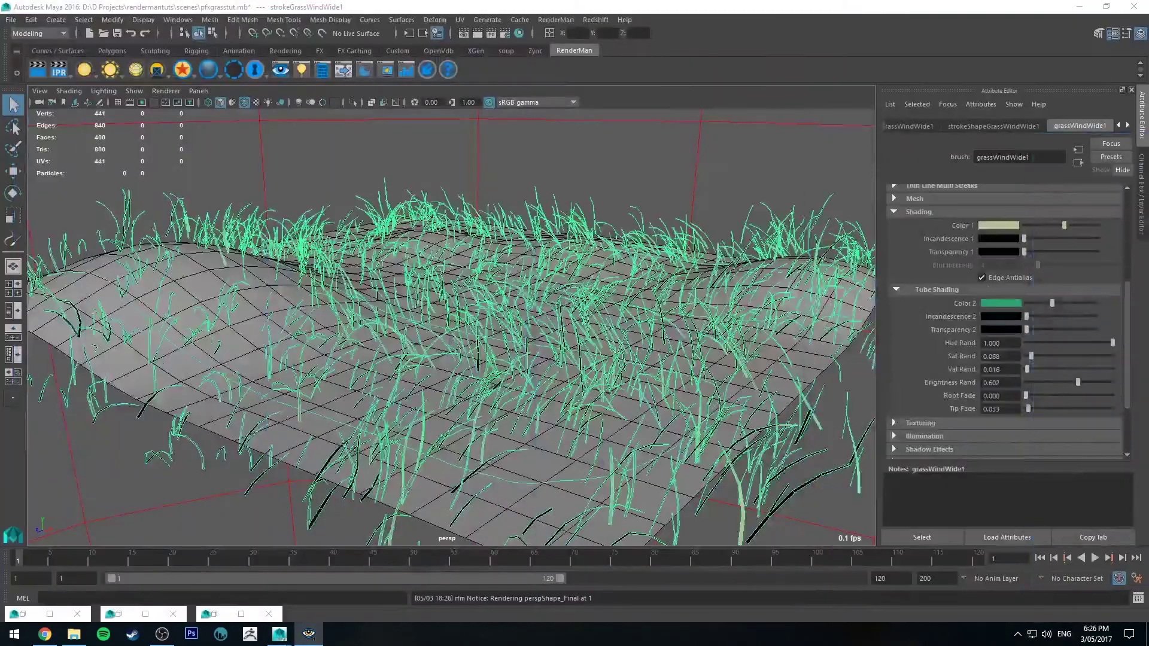
Set the grass brush's Color 2 to a natural yellowish green, Hue Rand to 0.105 and Val Rand to 0.049
{"action": "left_click", "coordinate": [995, 303]}
{"action": "left_click", "coordinate": [928, 296]}
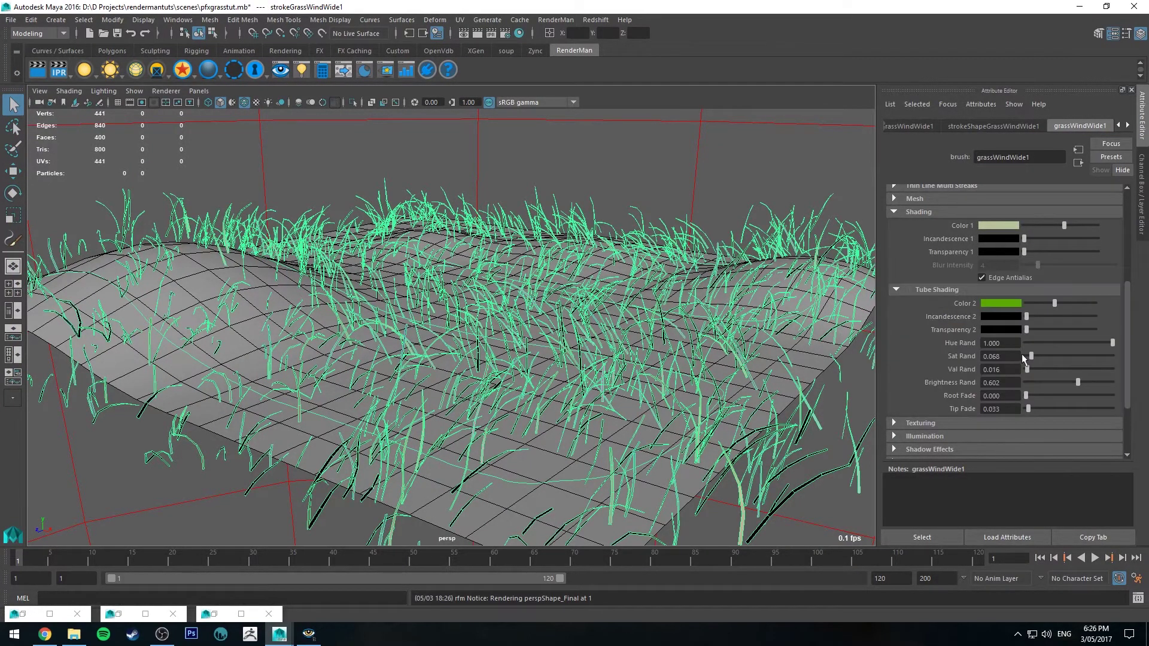
{"action": "left_click_drag", "start_coordinate": [1045, 342], "coordinate": [1036, 350]}
{"action": "left_click_drag", "start_coordinate": [1026, 372], "coordinate": [1029, 373]}
{"action": "mouse_move", "coordinate": [1025, 396]}
{"action": "left_mouse_down"}
{"action": "mouse_move", "coordinate": [1039, 396]}
{"action": "mouse_move", "coordinate": [1025, 396]}
{"action": "left_mouse_up"}
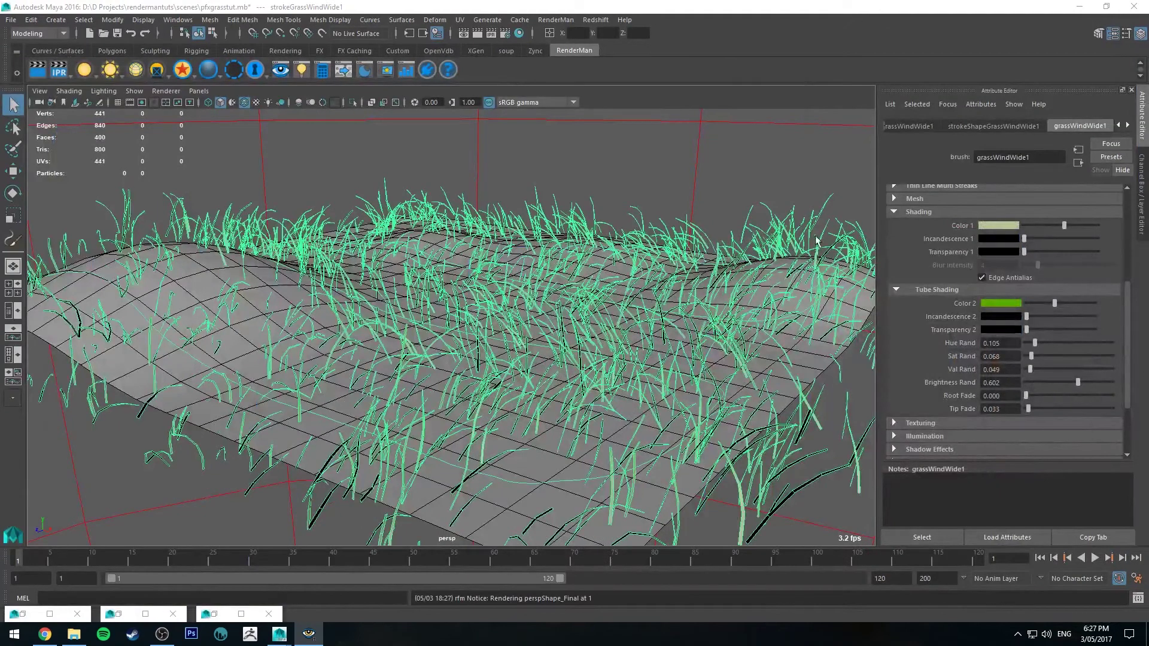
{"action": "left_click", "coordinate": [778, 178]}
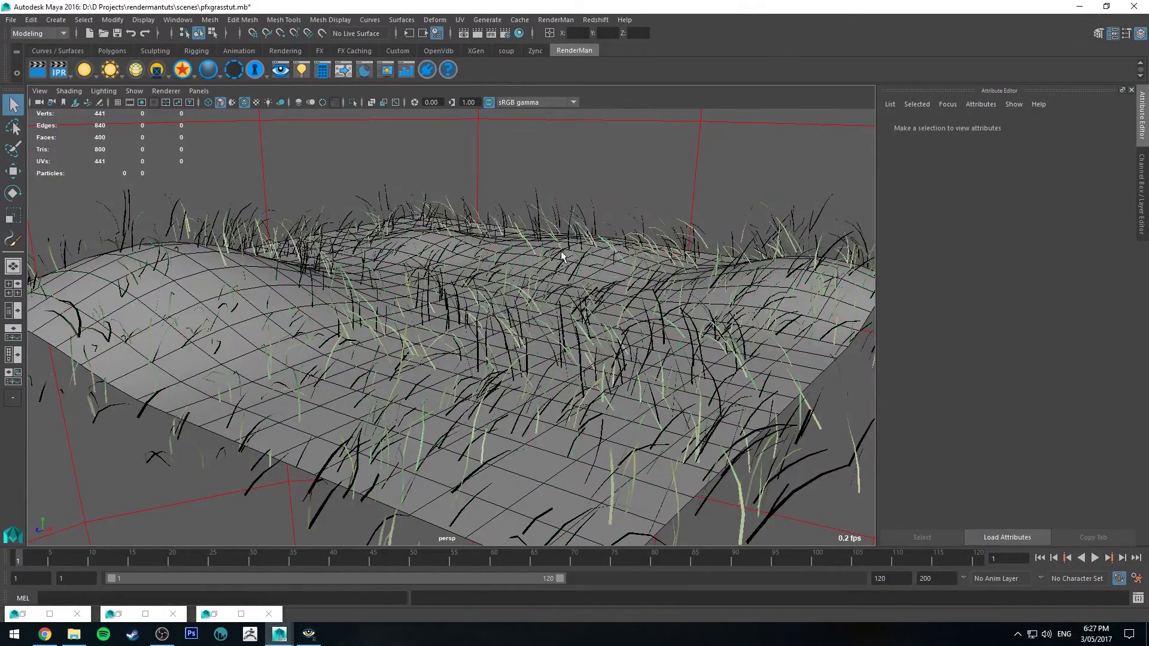
{"action": "left_click", "coordinate": [510, 309]}
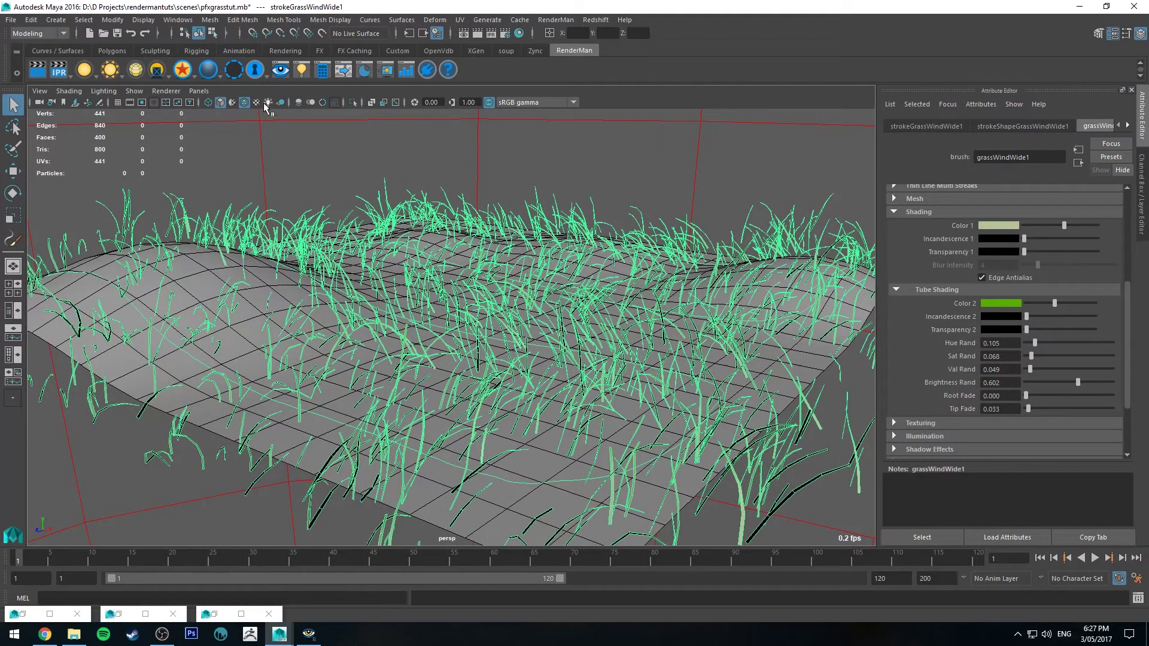
Create a polygon sphere in the middle of the terrain, raise it above the grass, and scale it up
{"action": "left_click", "coordinate": [113, 50]}
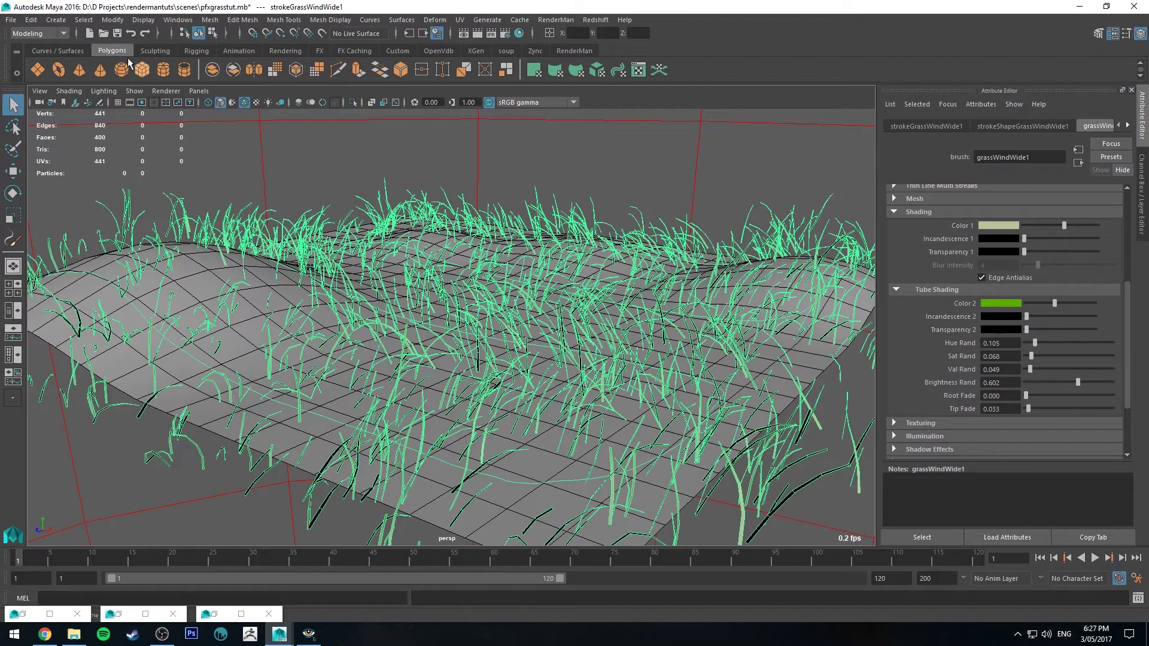
{"action": "left_click", "coordinate": [125, 67]}
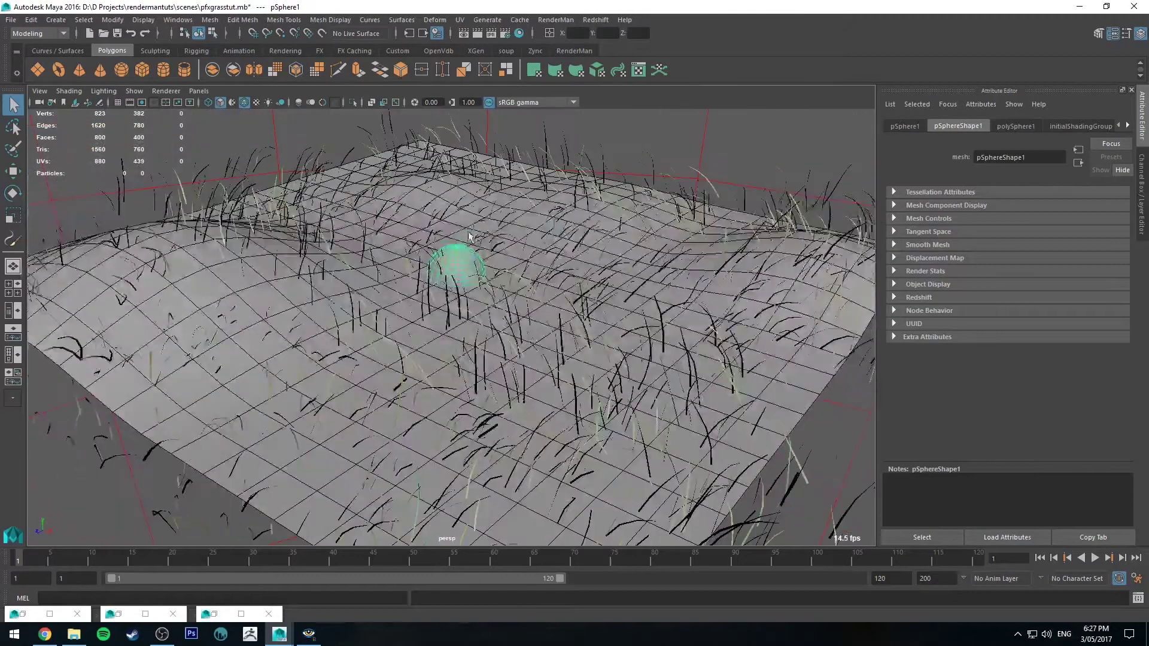
{"action": "key", "text": "w"}
{"action": "left_click_drag", "start_coordinate": [459, 239], "coordinate": [461, 126]}
{"action": "left_click_drag", "start_coordinate": [486, 169], "coordinate": [537, 210], "text": "alt"}
{"action": "key", "text": "e"}
{"action": "key", "text": "r"}
{"action": "middle_click_drag", "start_coordinate": [572, 157], "coordinate": [593, 199], "text": "alt"}
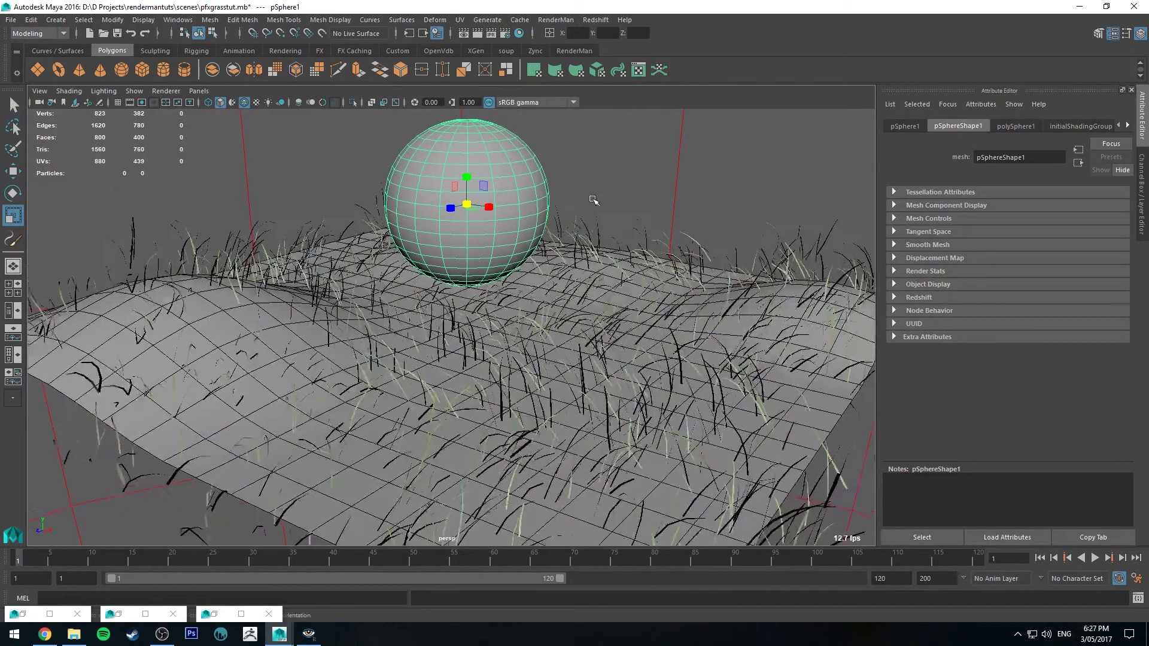
Select the grass stroke together with the sphere and make them collide through Paint Effects
{"action": "left_click", "coordinate": [577, 245]}
{"action": "left_click", "coordinate": [518, 175], "text": "shift"}
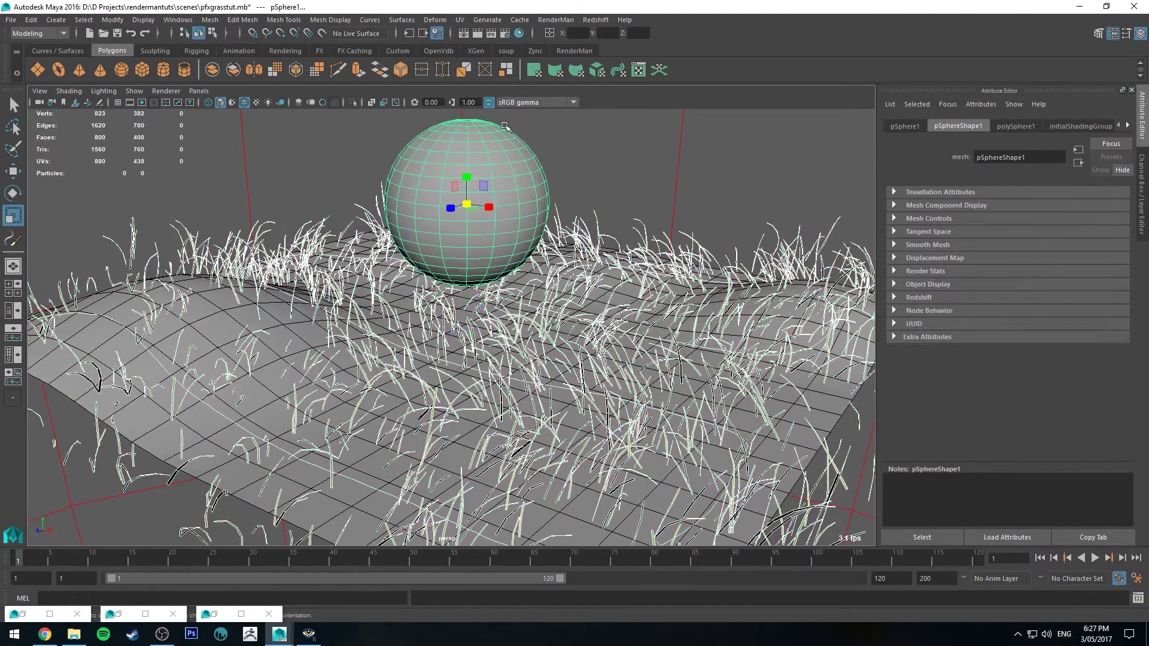
{"action": "left_click", "coordinate": [487, 19]}
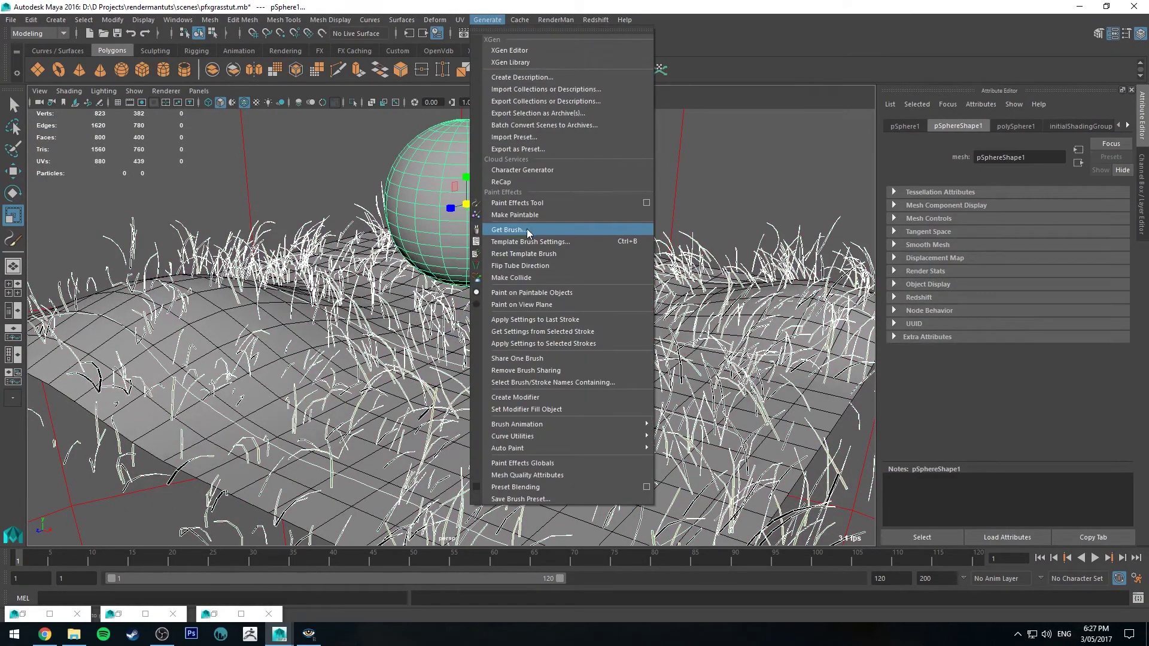
{"action": "left_click", "coordinate": [544, 277]}
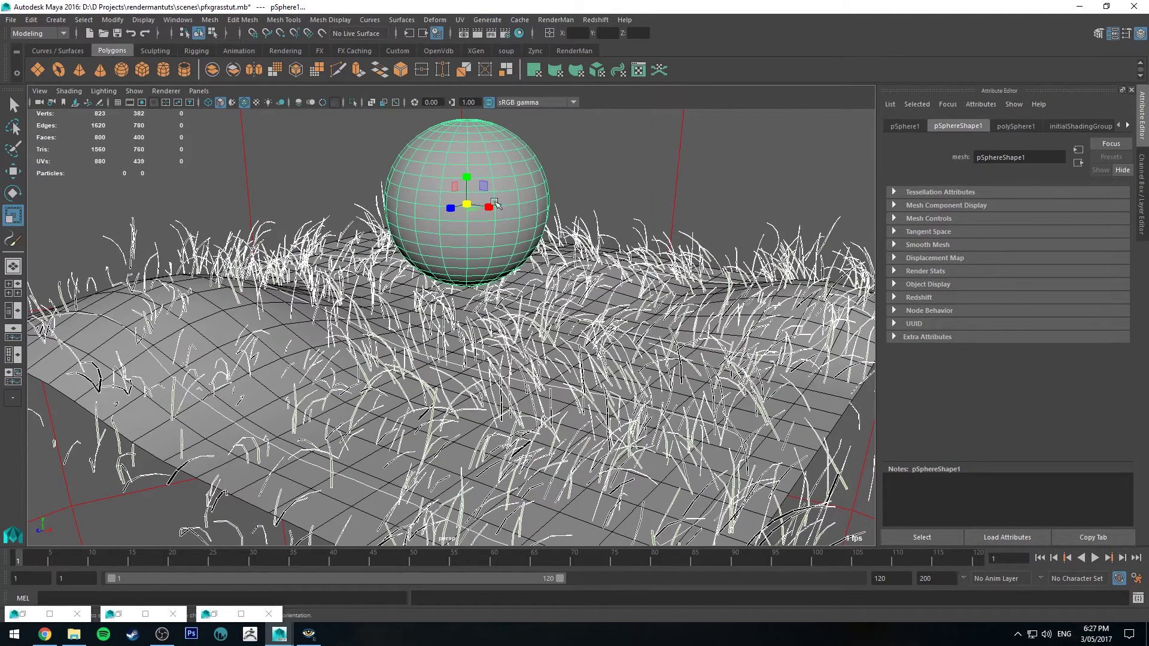
Move the sphere down across the terrain until it rests in the grass, and display it with smooth mesh preview
{"action": "key", "text": "w"}
{"action": "left_click_drag", "start_coordinate": [465, 176], "coordinate": [502, 352]}
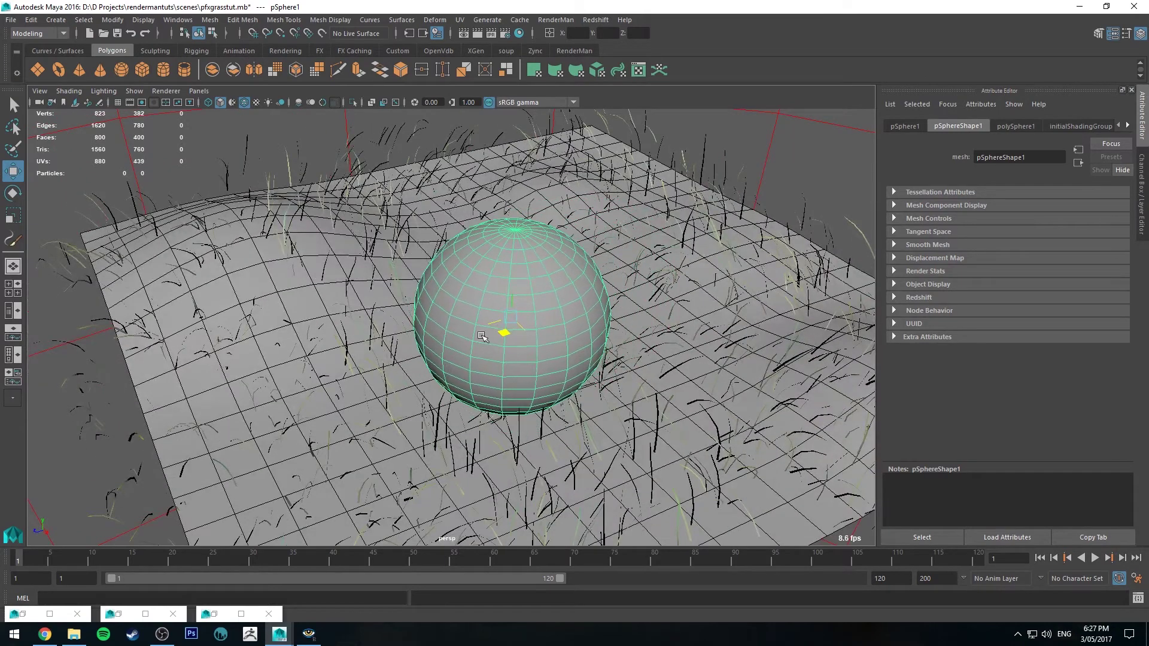
{"action": "left_click_drag", "start_coordinate": [484, 381], "coordinate": [626, 318]}
{"action": "mouse_move", "coordinate": [625, 317]}
{"action": "left_mouse_down", "text": "alt"}
{"action": "mouse_move", "coordinate": [632, 326]}
{"action": "mouse_move", "coordinate": [634, 303]}
{"action": "mouse_move", "coordinate": [622, 307]}
{"action": "left_mouse_up", "text": "alt"}
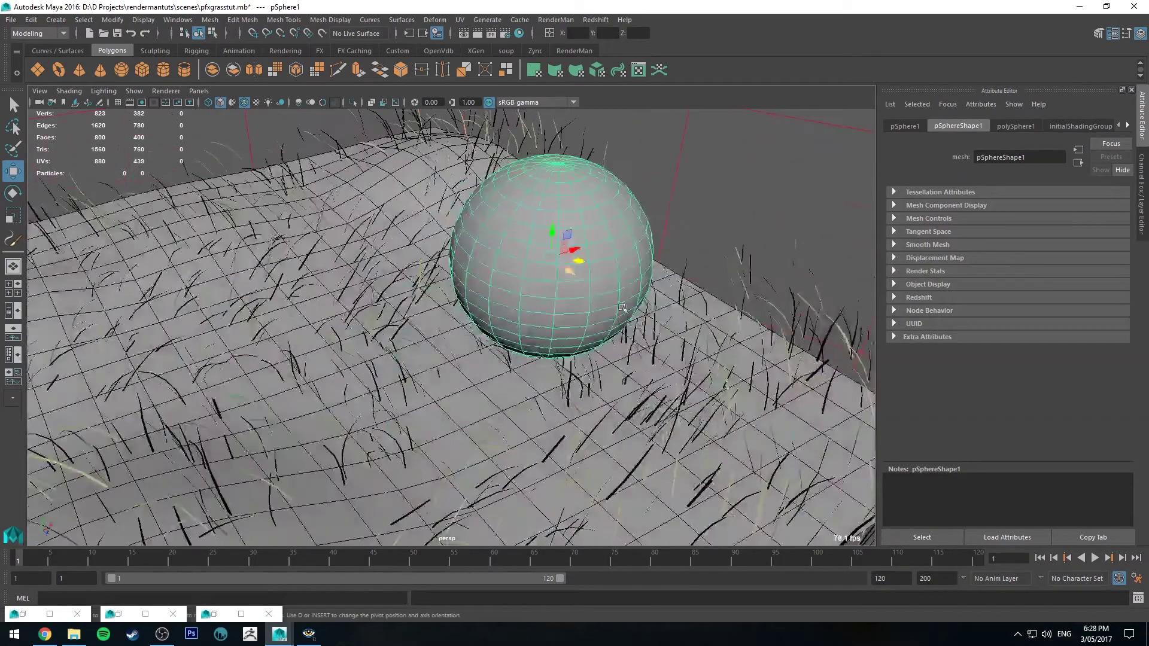
{"action": "left_click_drag", "start_coordinate": [586, 264], "coordinate": [589, 359]}
{"action": "middle_click_drag", "start_coordinate": [589, 359], "coordinate": [609, 327], "text": "alt"}
{"action": "key", "text": "3"}
{"action": "left_click", "coordinate": [638, 220]}
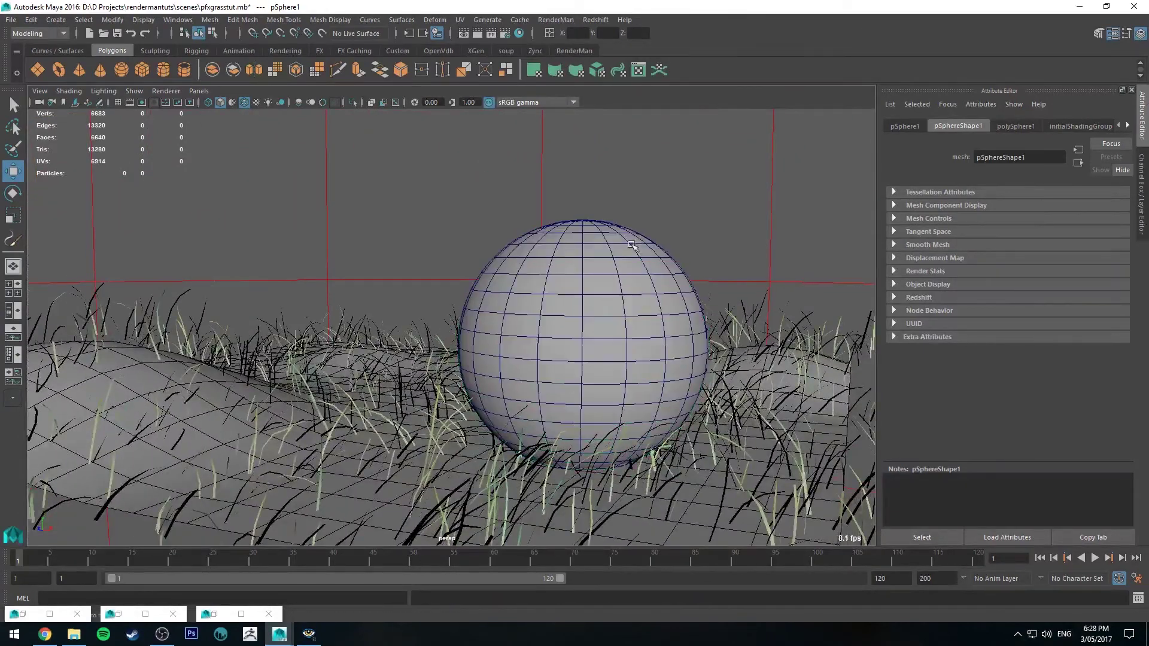
Start a RenderMan IPR render to check how the grass collides with the sphere
{"action": "left_click_drag", "start_coordinate": [616, 293], "coordinate": [458, 366], "text": "alt"}
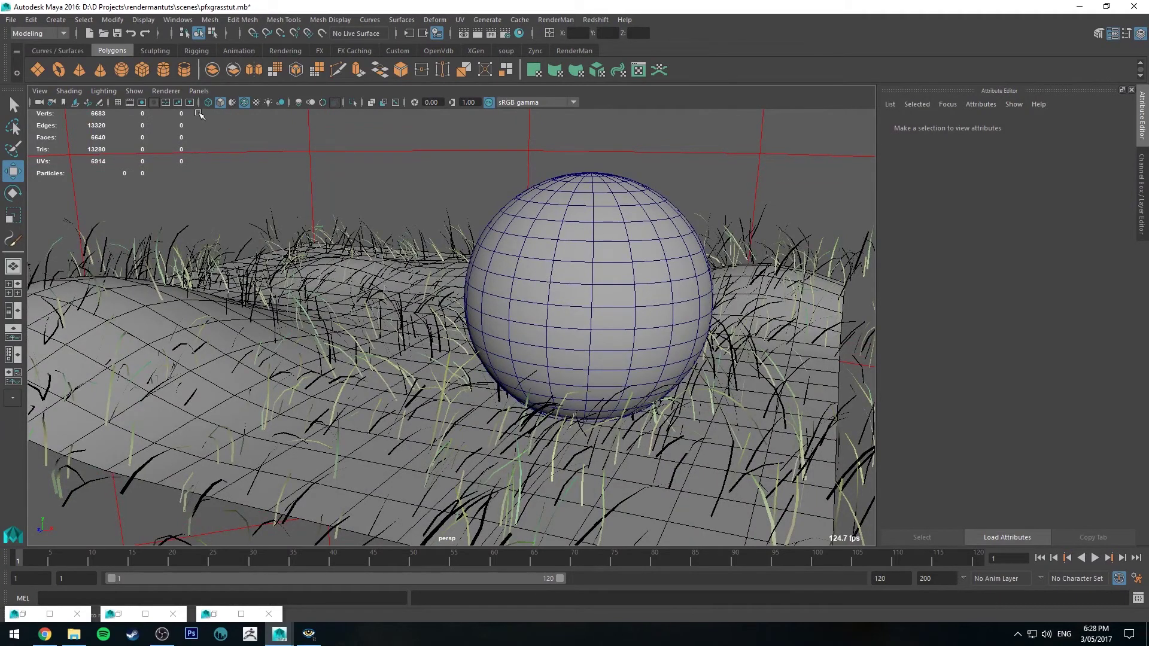
{"action": "left_click", "coordinate": [583, 48]}
{"action": "left_click", "coordinate": [64, 73]}
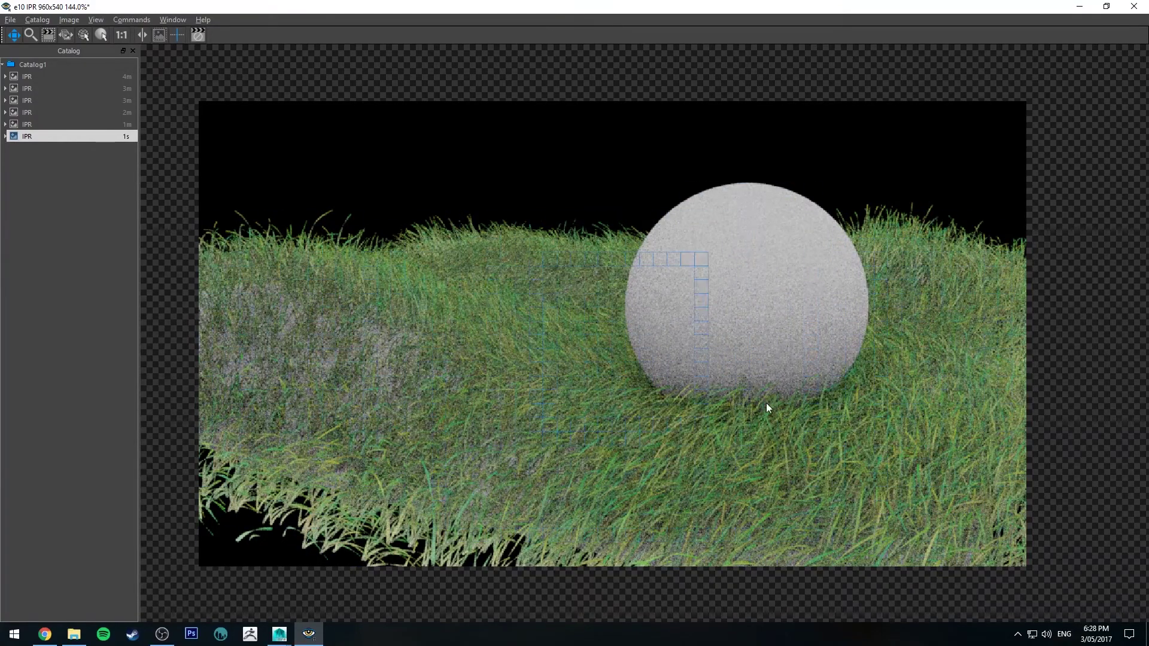
Move the render window off the workspace, close the Paint Effects brush settings window, and bring up the Hypershade
{"action": "left_click_drag", "start_coordinate": [590, 6], "coordinate": [1148, 240]}
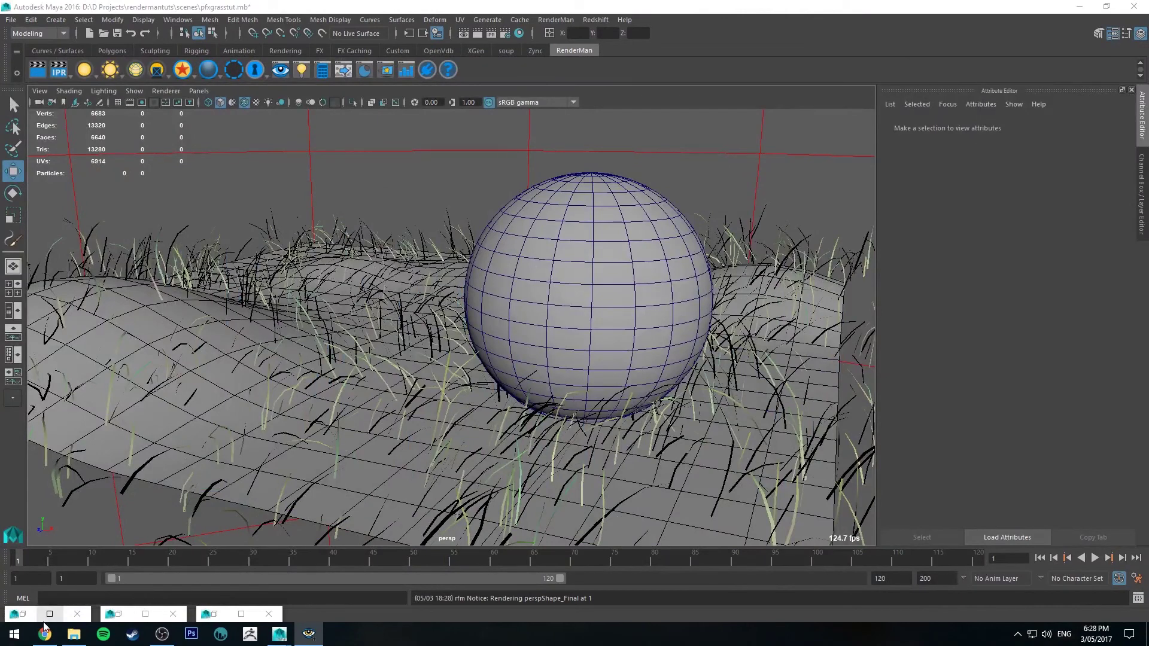
{"action": "left_click", "coordinate": [27, 611]}
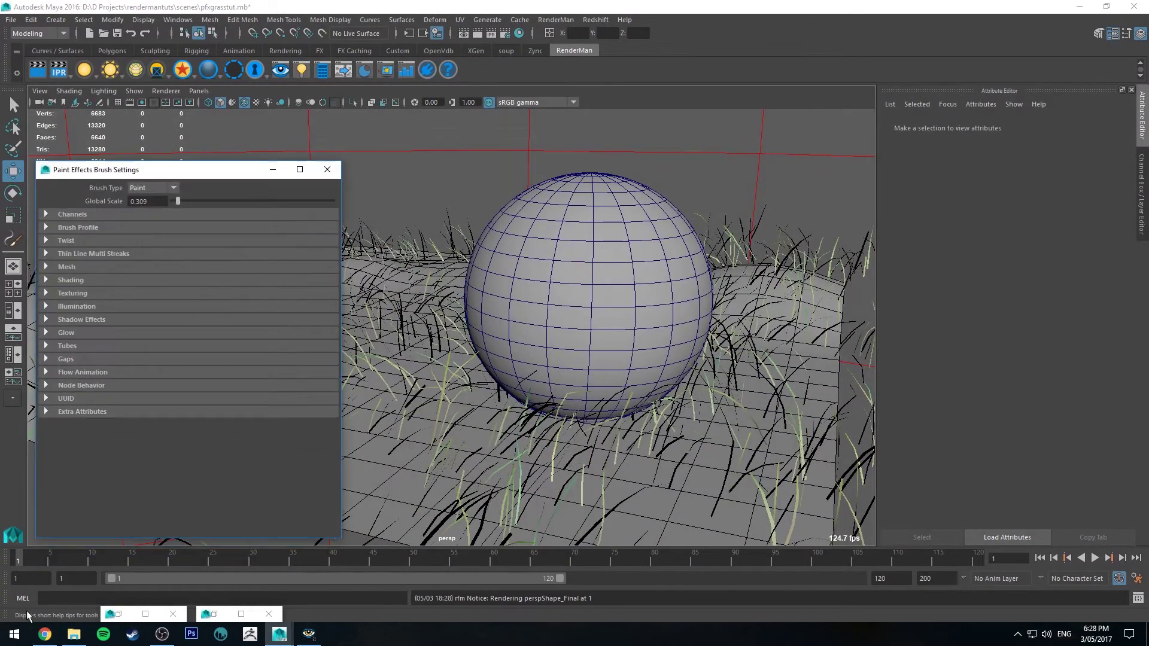
{"action": "left_click", "coordinate": [327, 169]}
{"action": "left_click", "coordinate": [214, 614]}
{"action": "left_click", "coordinate": [215, 614]}
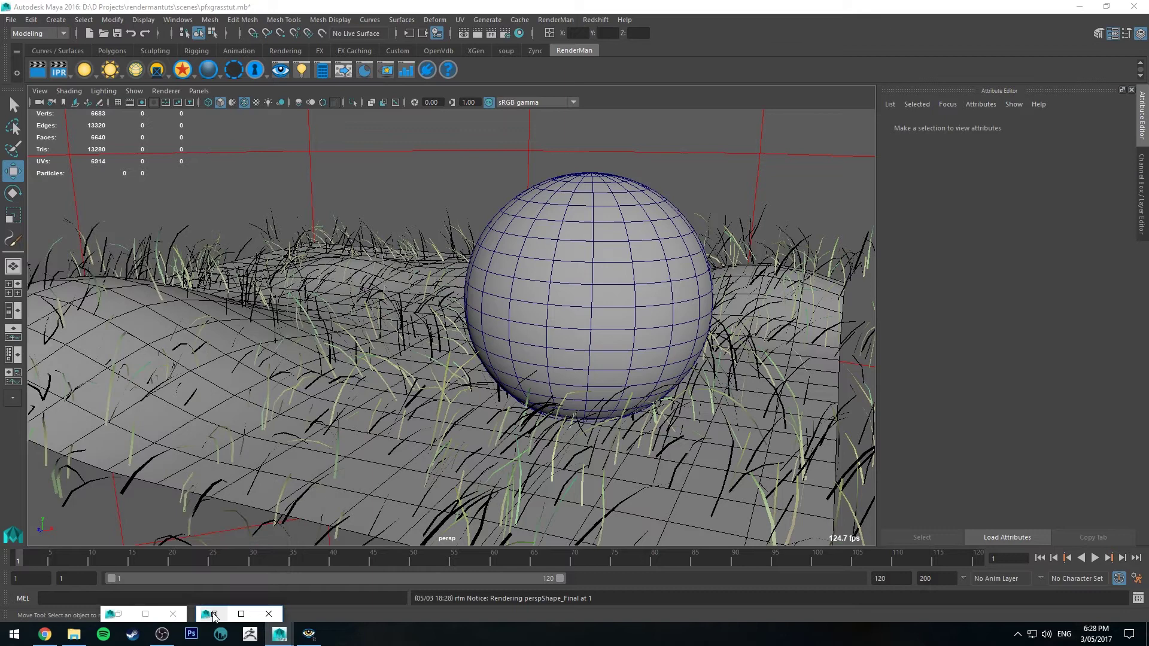
{"action": "left_click", "coordinate": [214, 613]}
{"action": "left_click", "coordinate": [117, 614]}
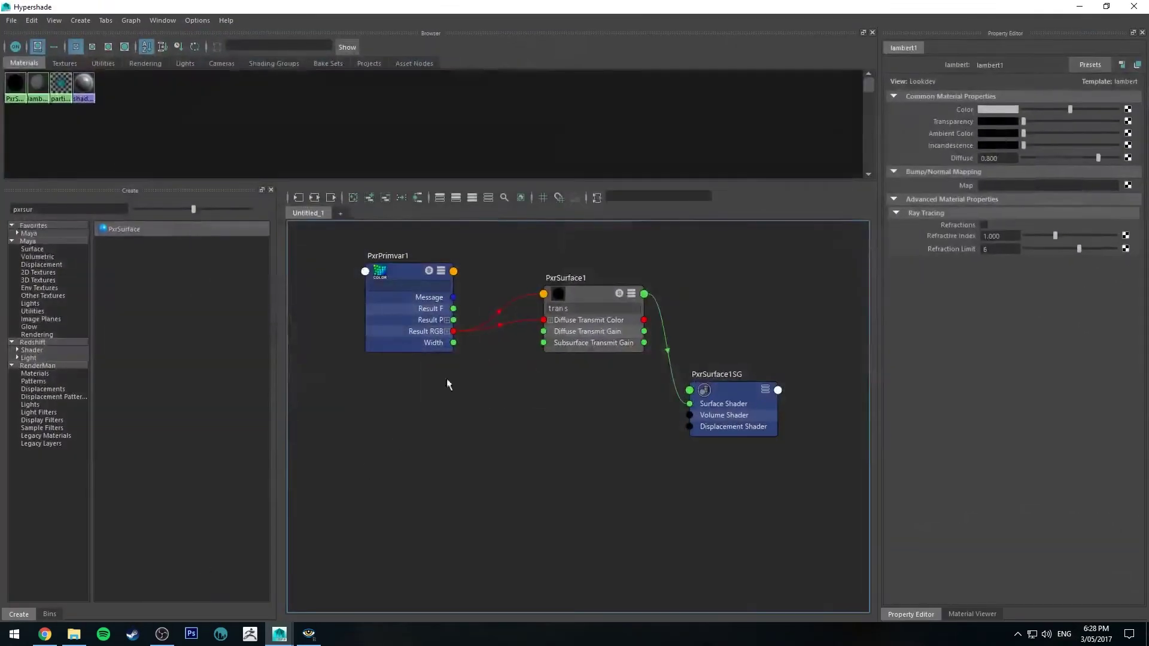
Give the PxrSurface1 material a slightly brighter primary specular face color and set its specular roughness to 0.248
{"action": "left_click", "coordinate": [549, 295]}
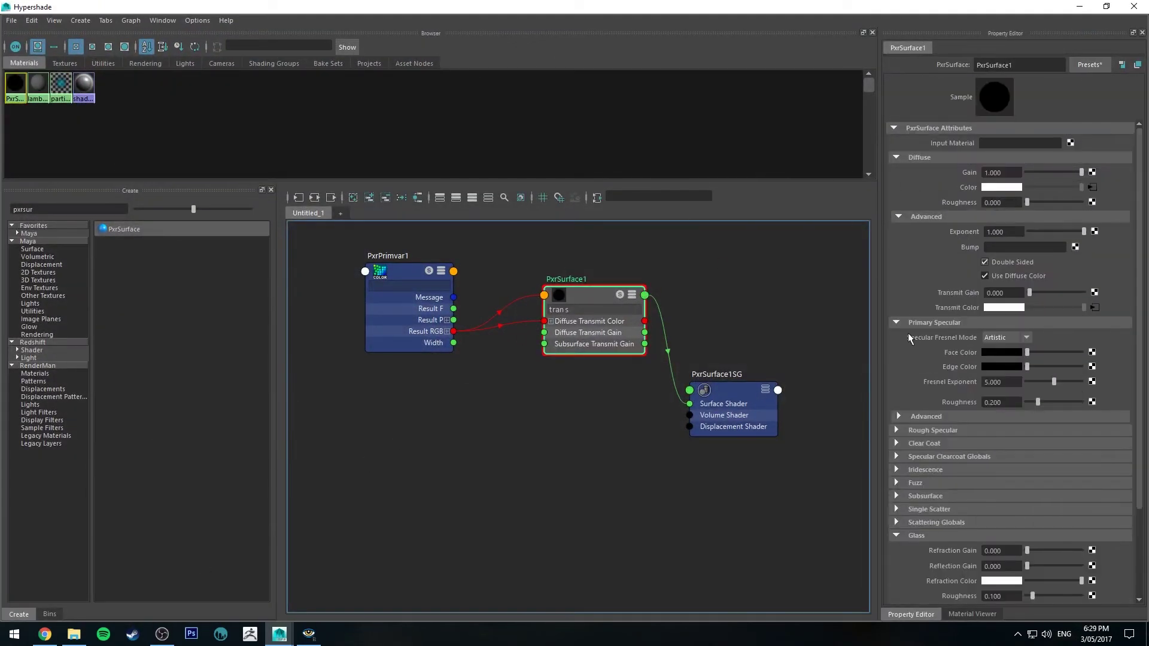
{"action": "left_click", "coordinate": [914, 217]}
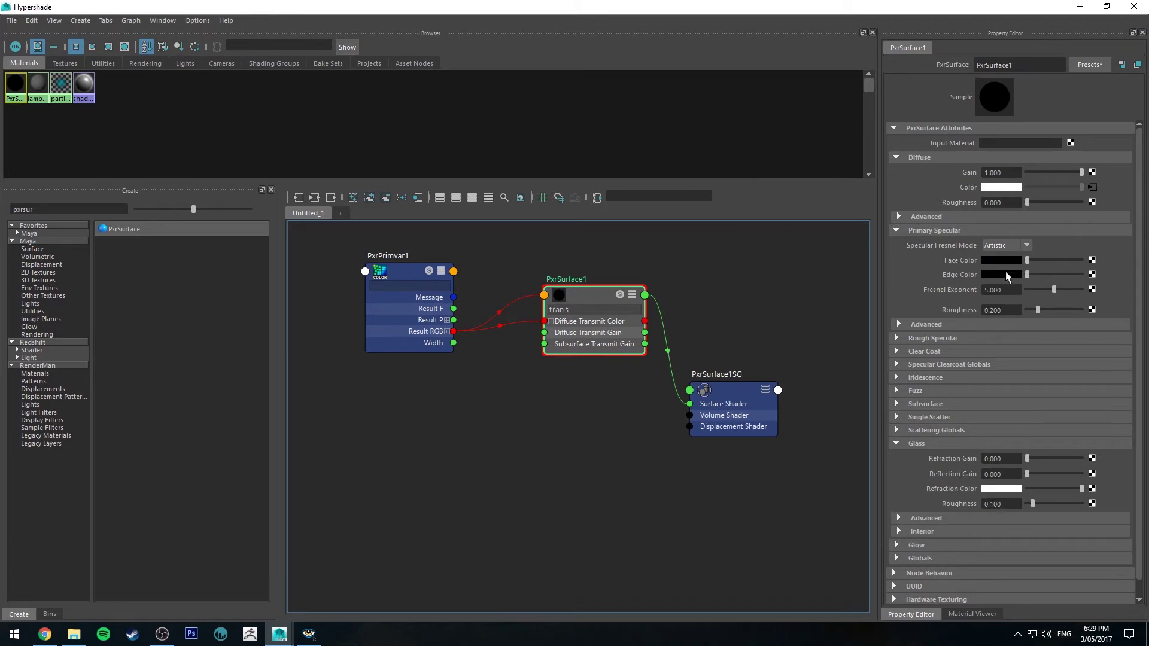
{"action": "left_click", "coordinate": [1026, 259]}
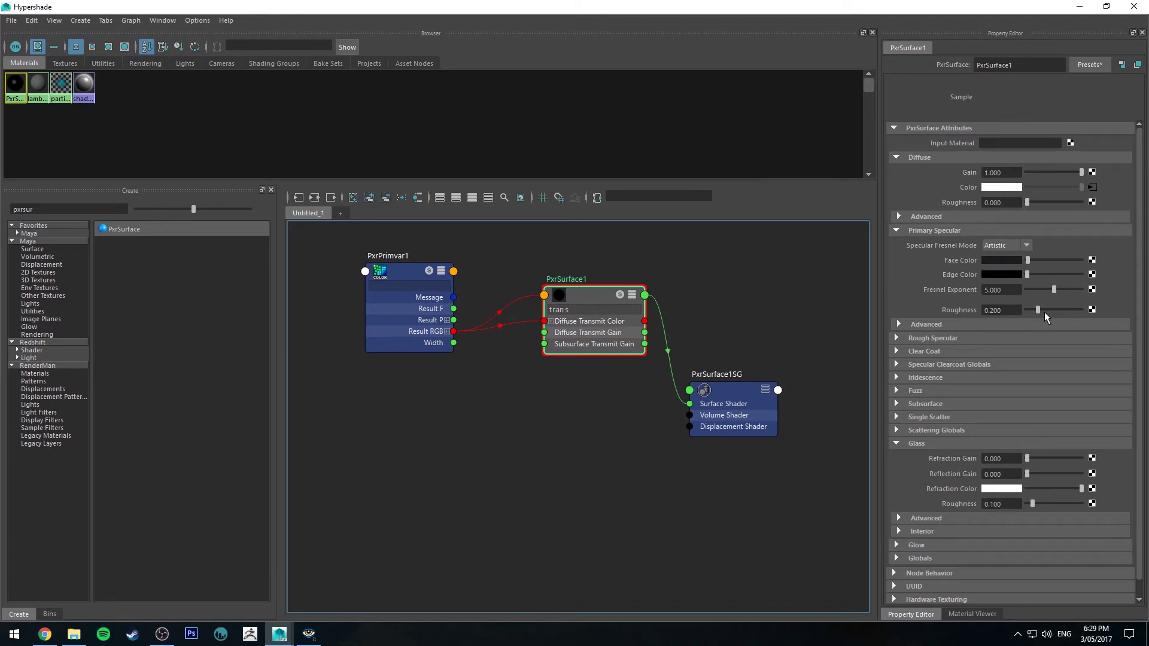
{"action": "left_click_drag", "start_coordinate": [1044, 310], "coordinate": [1040, 309]}
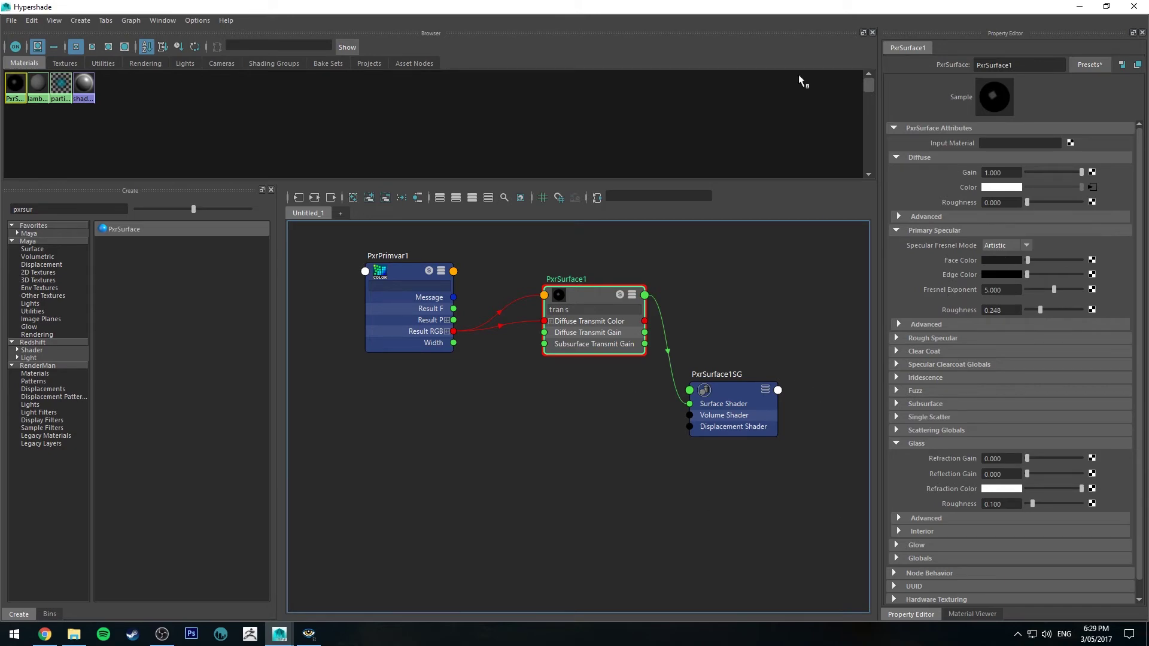
{"action": "left_click", "coordinate": [1079, 7]}
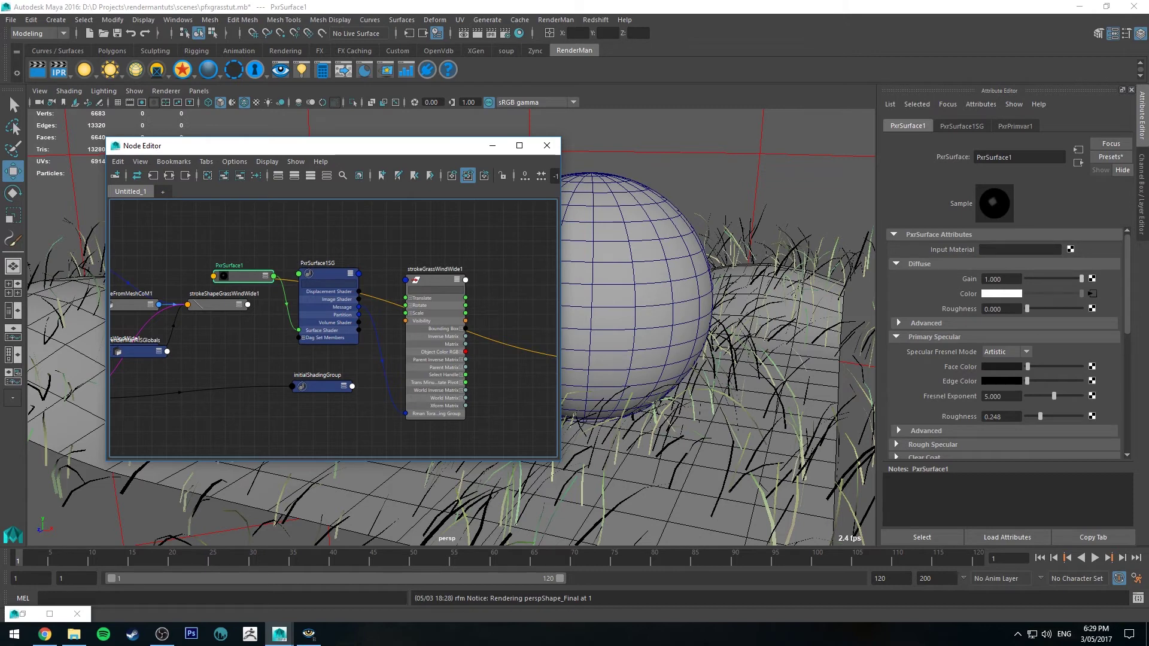
{"action": "left_click", "coordinate": [492, 145]}
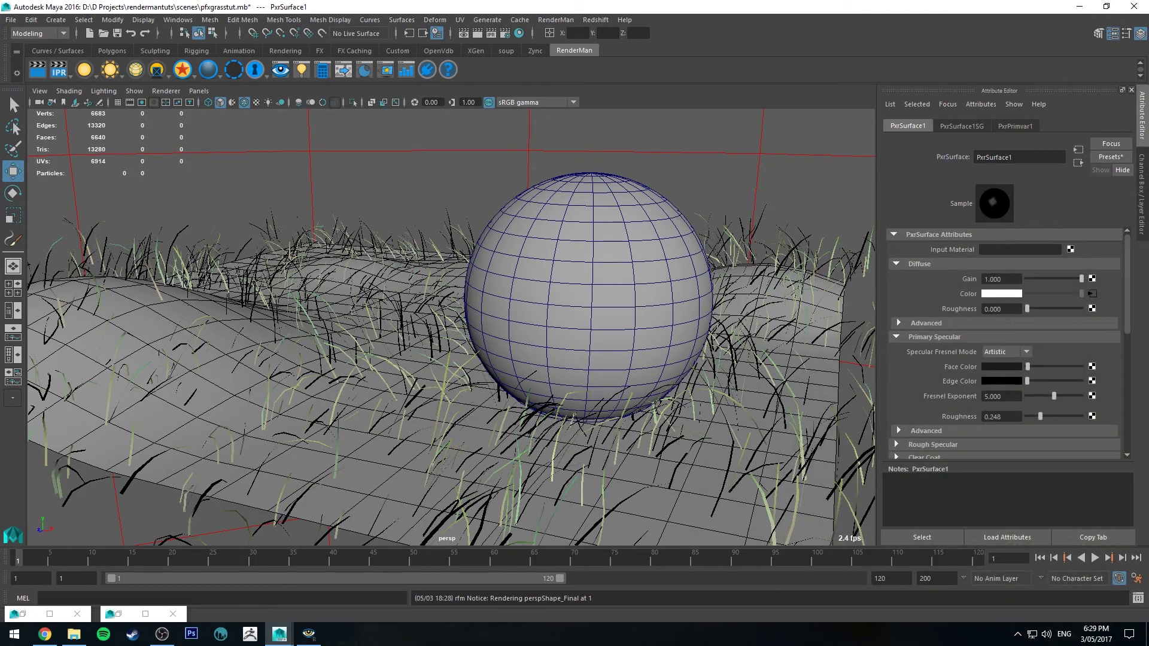
{"action": "left_click_drag", "start_coordinate": [390, 336], "coordinate": [470, 252], "text": "alt"}
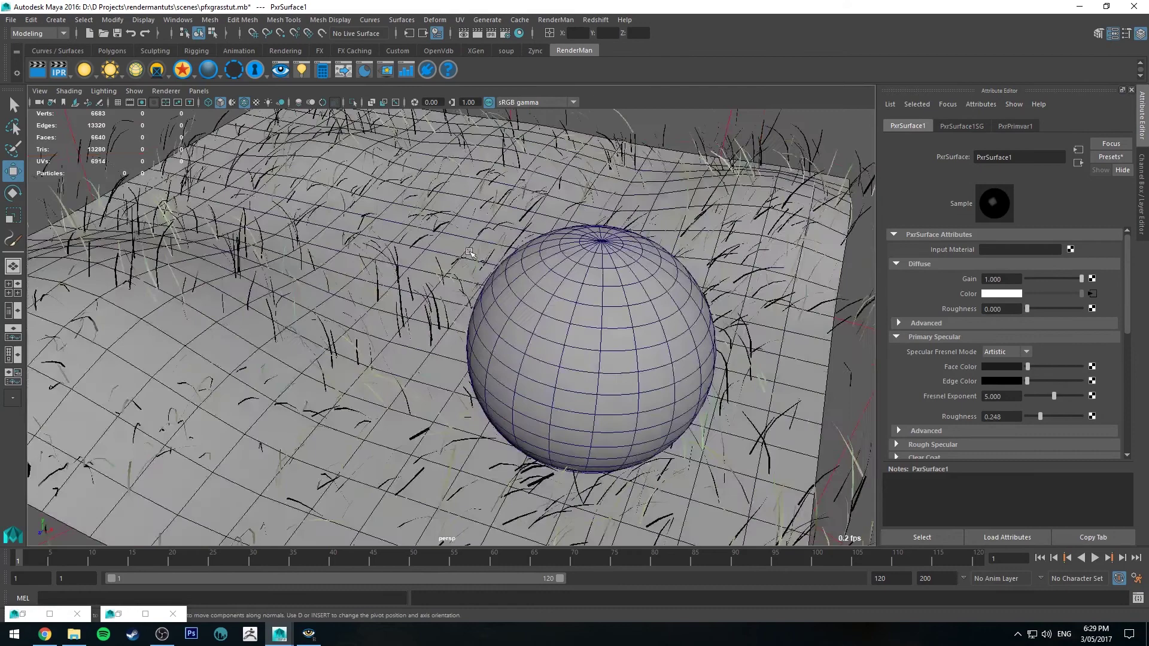
{"action": "right_click_drag", "start_coordinate": [470, 253], "coordinate": [442, 268], "text": "alt"}
{"action": "left_click_drag", "start_coordinate": [442, 268], "coordinate": [436, 234], "text": "alt"}
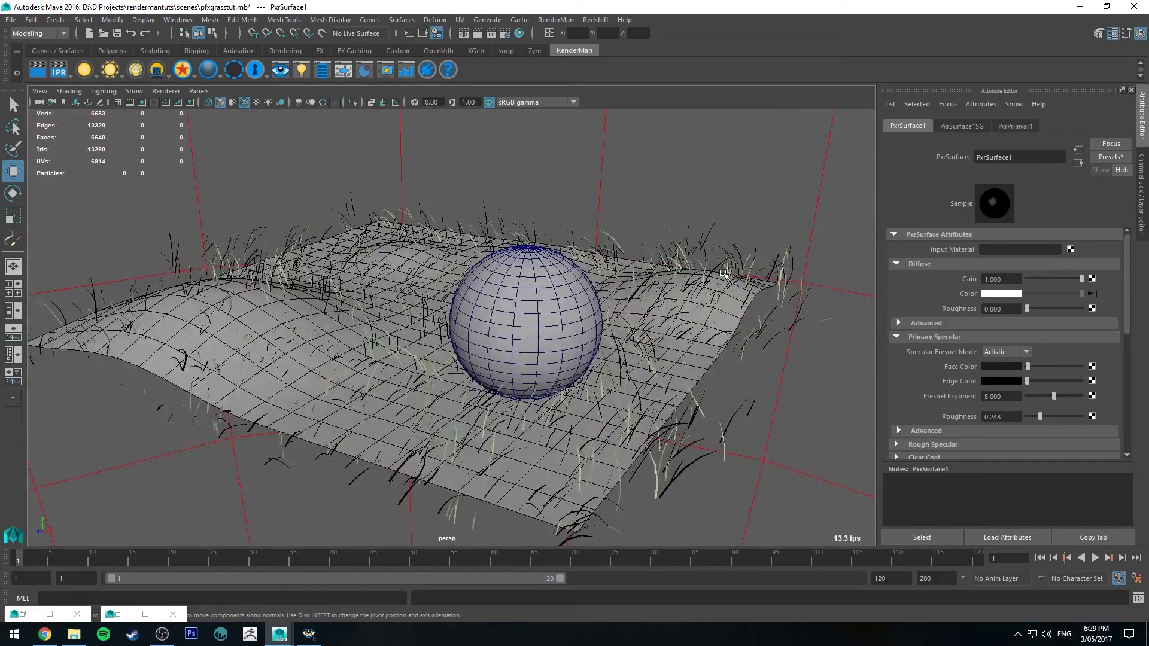
{"action": "left_click_drag", "start_coordinate": [493, 268], "coordinate": [480, 287], "text": "alt"}
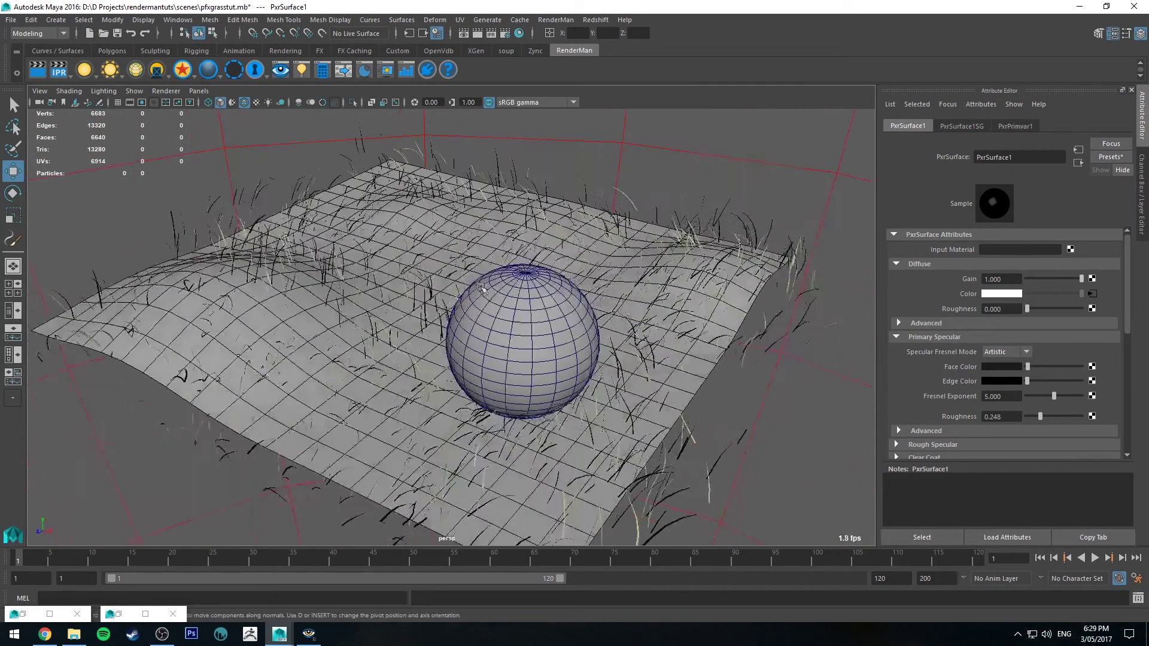
{"action": "left_click_drag", "start_coordinate": [492, 333], "coordinate": [662, 312], "text": "alt"}
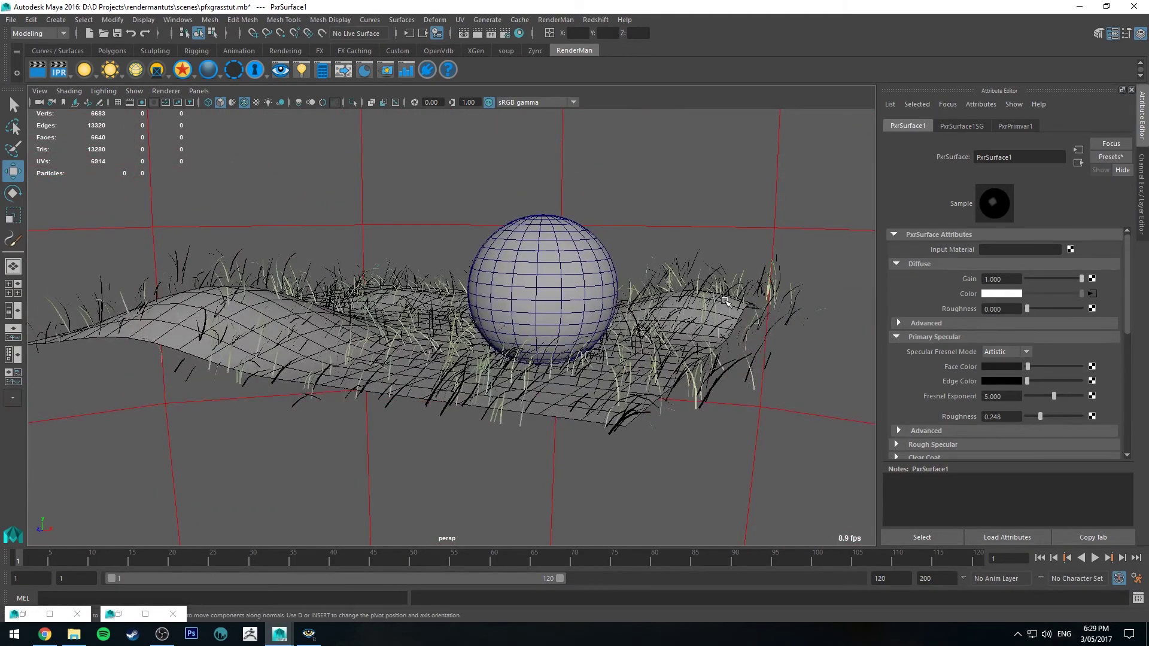